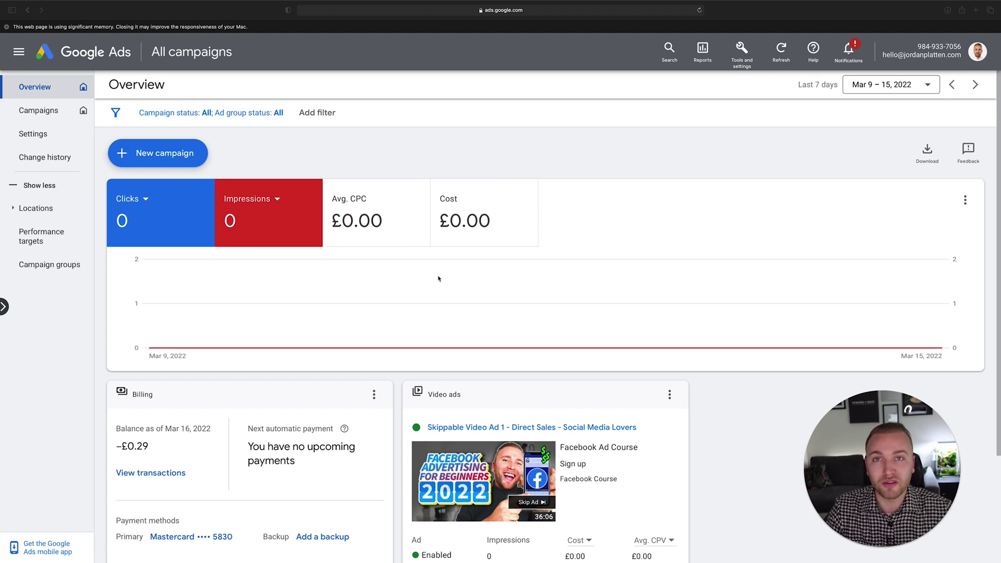
Step: Examine the account overview's performance metrics, date range choices, billing and video ads cards
click(133, 201)
click(195, 165)
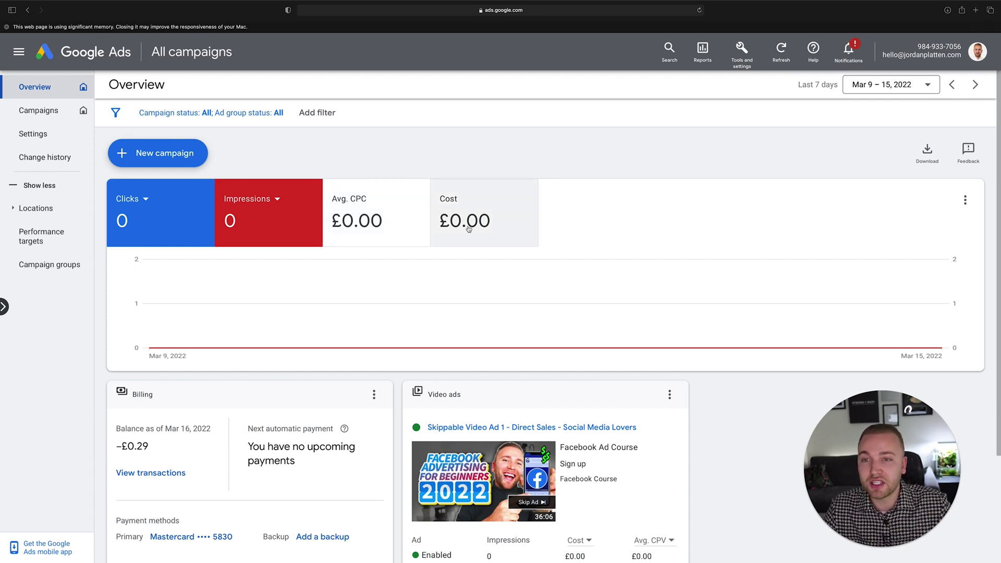
click(917, 87)
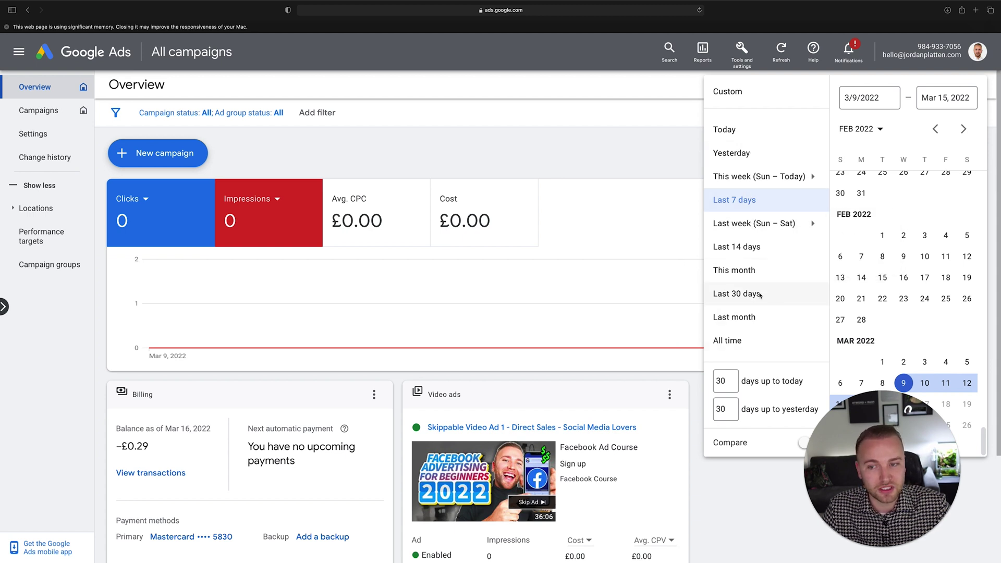
click(620, 196)
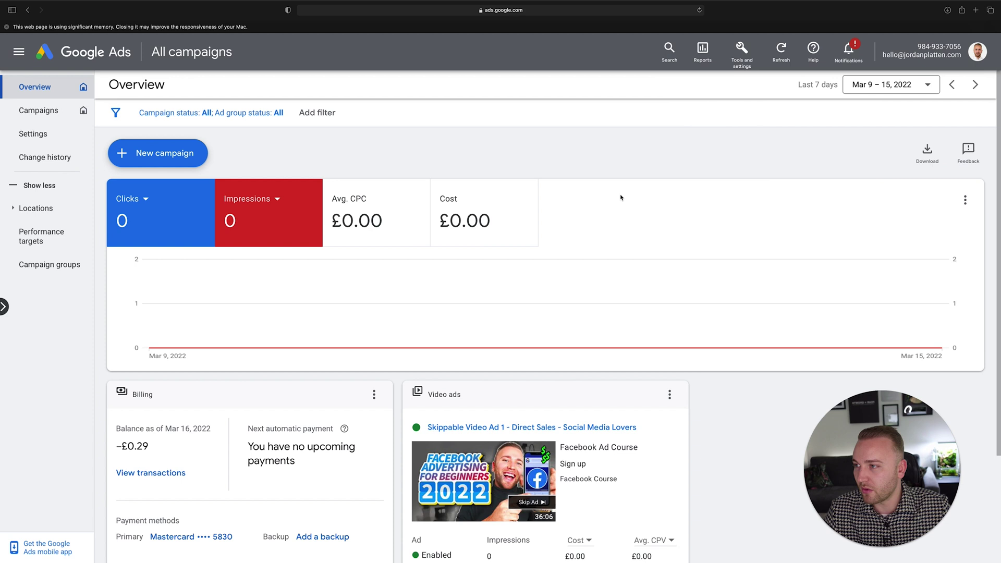
scroll(257, 285, down, 5)
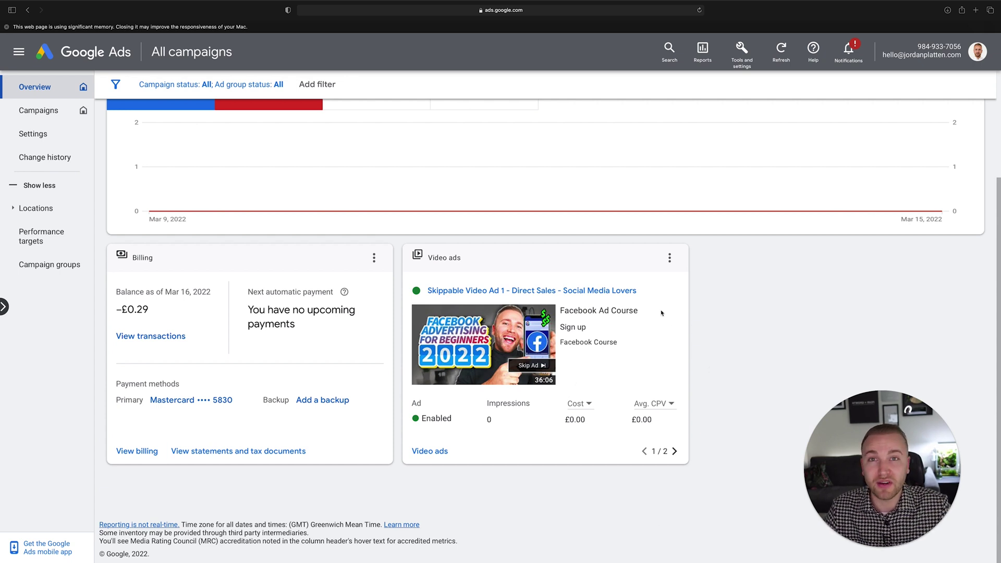
scroll(662, 313, up, 5)
mouse_move(501, 545)
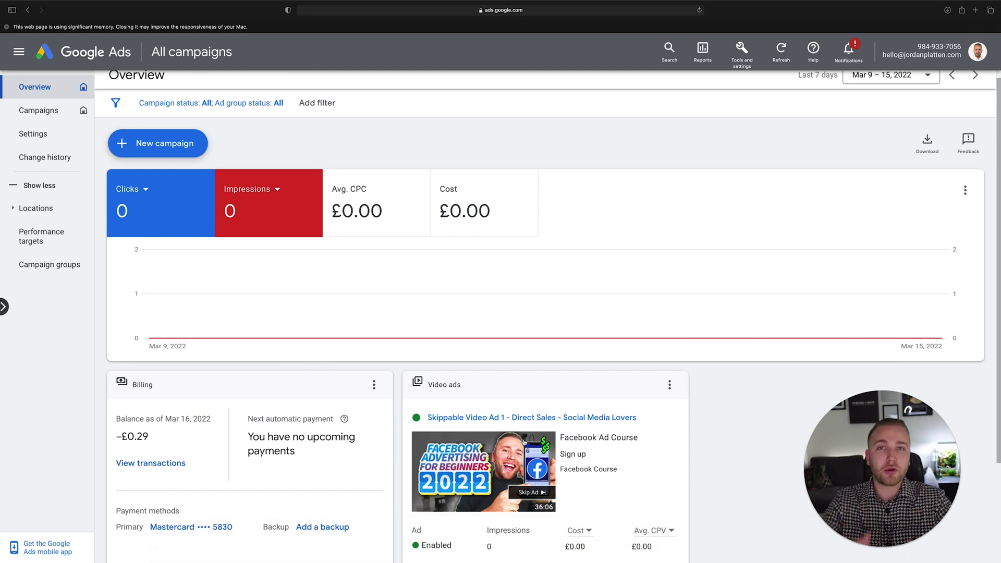
Step: Start creating a new campaign from the Campaigns page
click(37, 110)
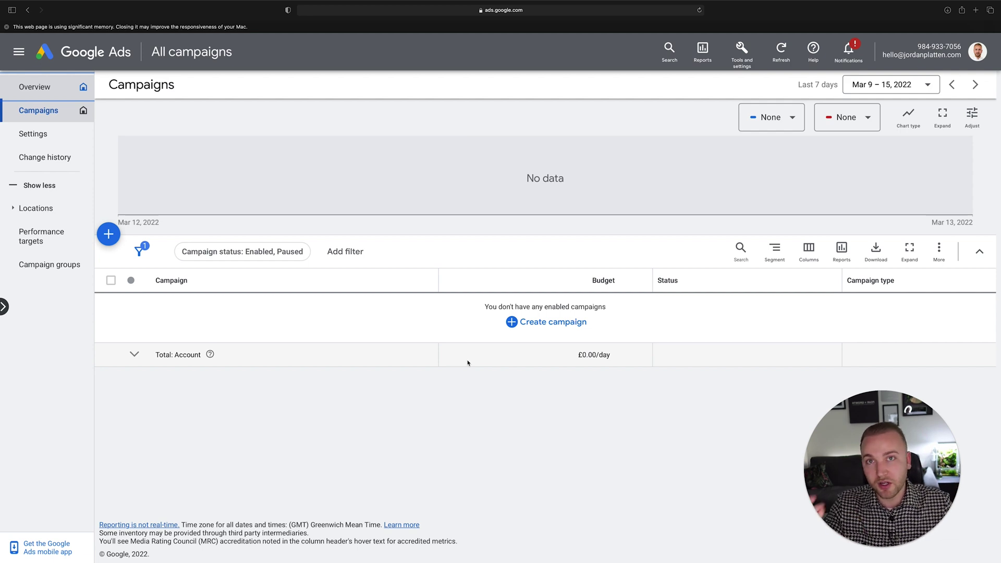
click(108, 234)
click(150, 245)
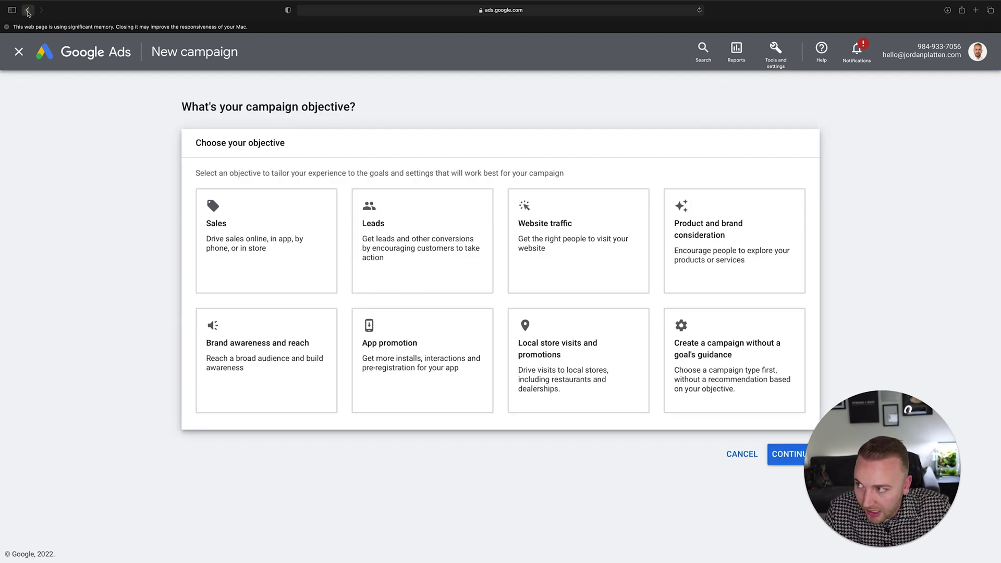
click(28, 9)
click(598, 324)
click(558, 329)
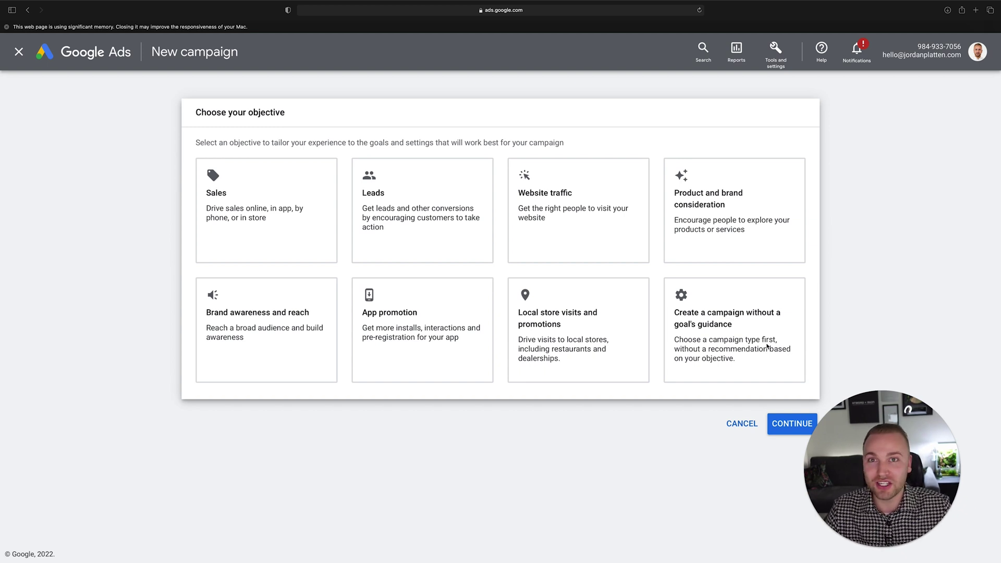
Step: Set up the campaign without a goal's guidance and select Search as the campaign type
click(767, 345)
scroll(725, 185, up, 5)
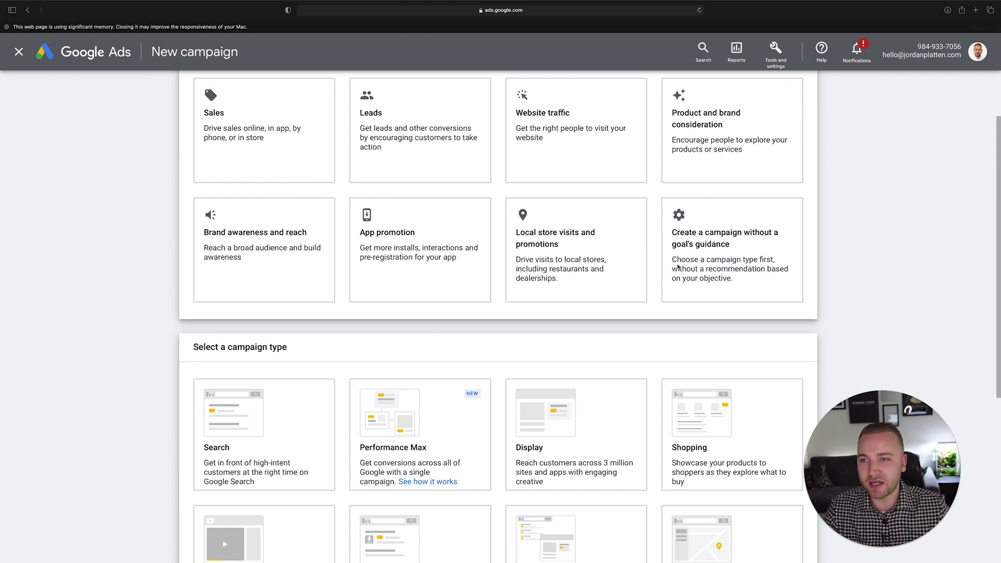
scroll(762, 261, down, 1)
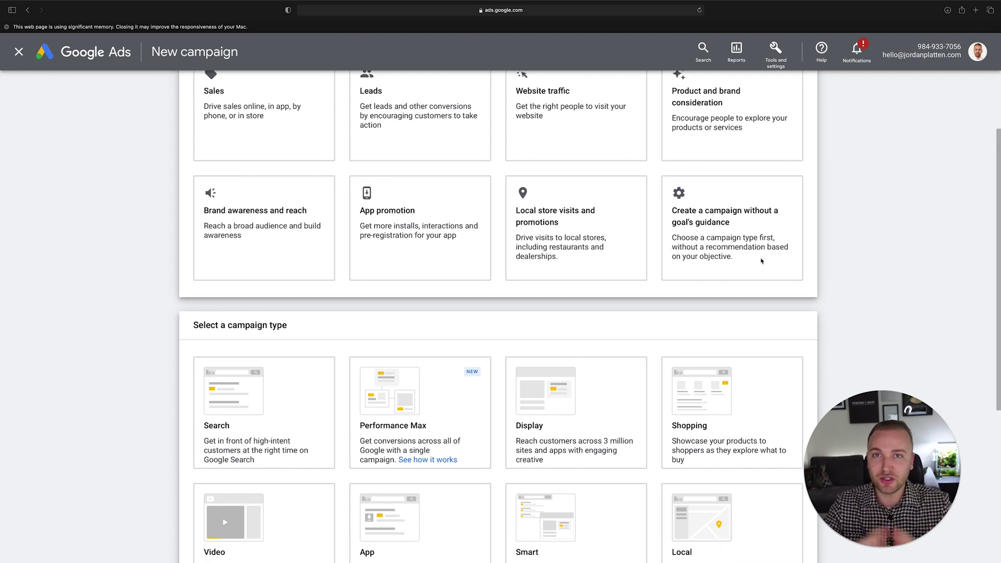
scroll(761, 260, down, 5)
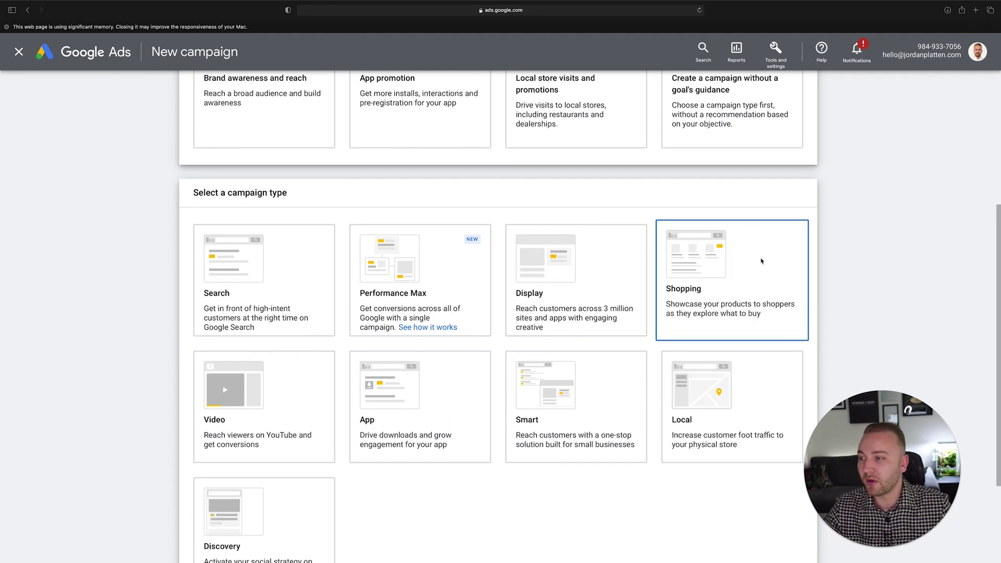
scroll(761, 261, down, 3)
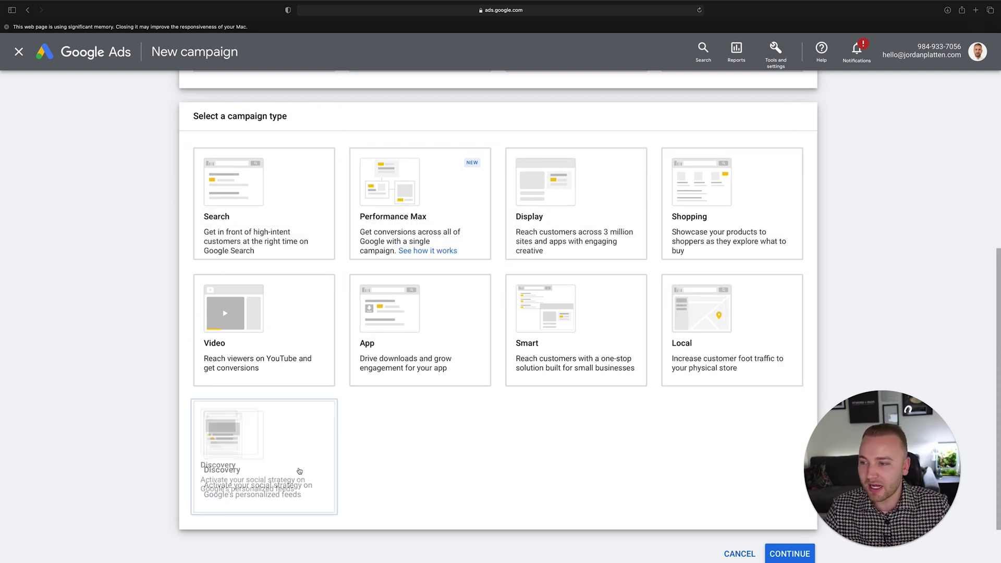
click(249, 159)
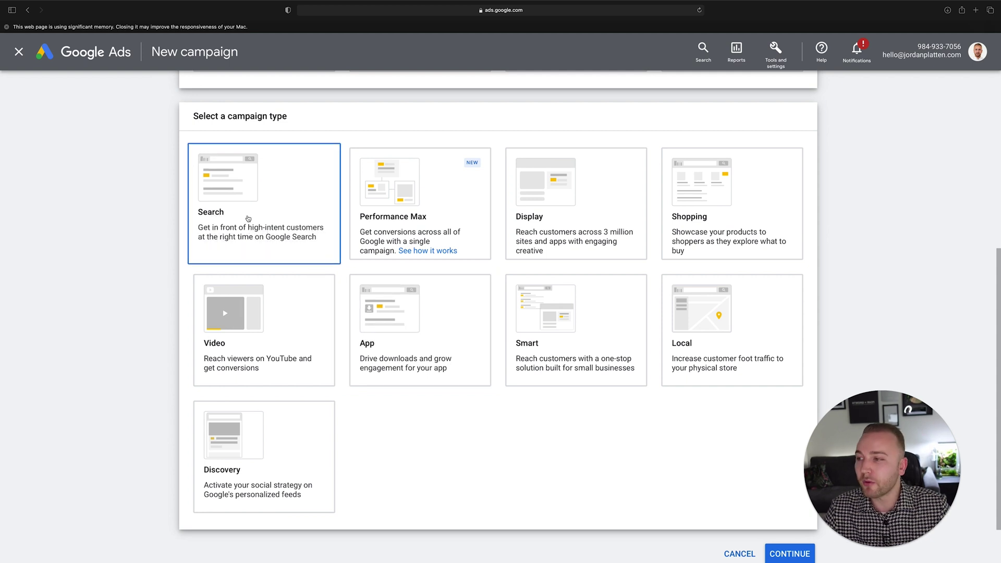
Step: Name the campaign "Search Test" and continue to the budget and bidding settings
scroll(250, 220, down, 3)
scroll(250, 220, down, 4)
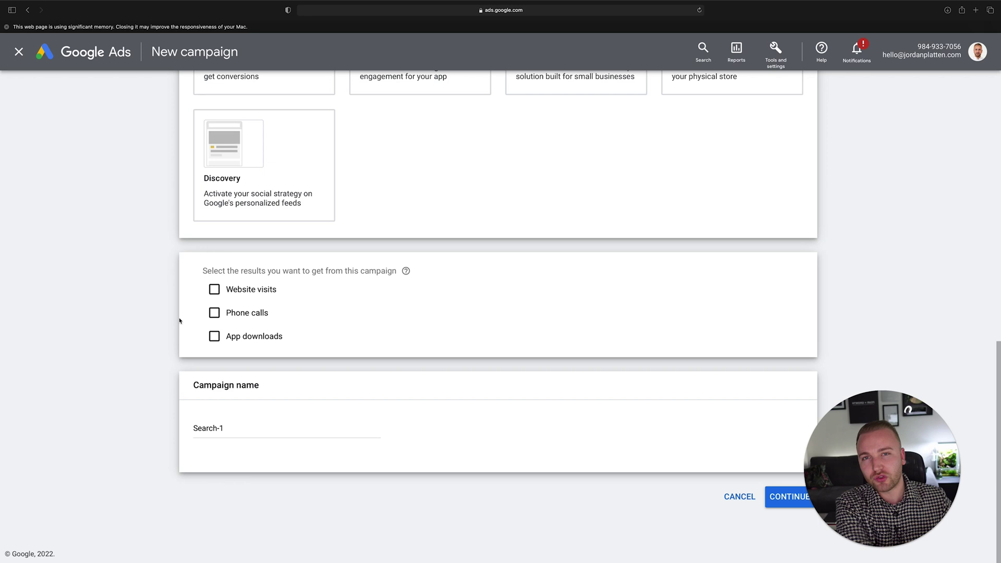
triple_click(221, 427)
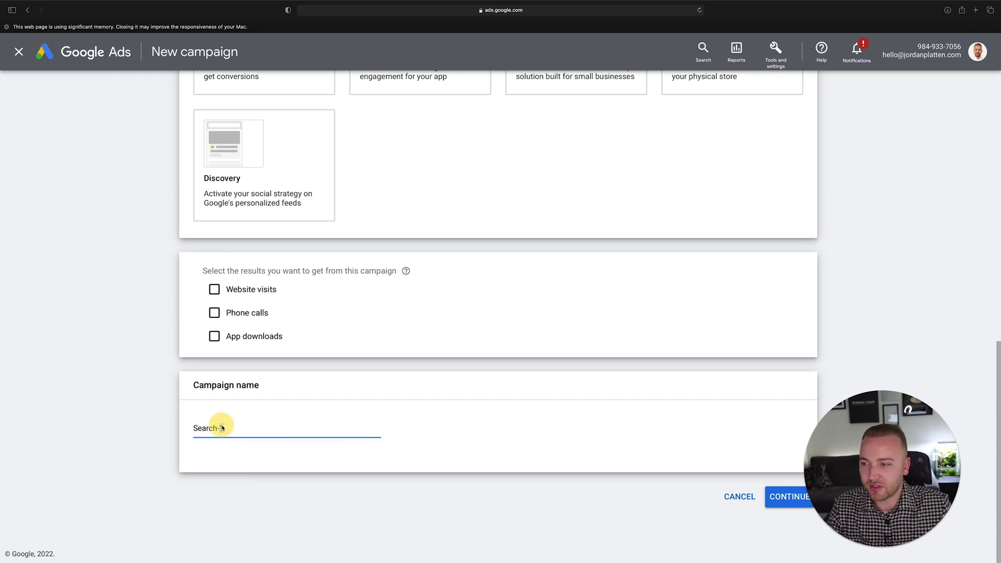
text(Sear)
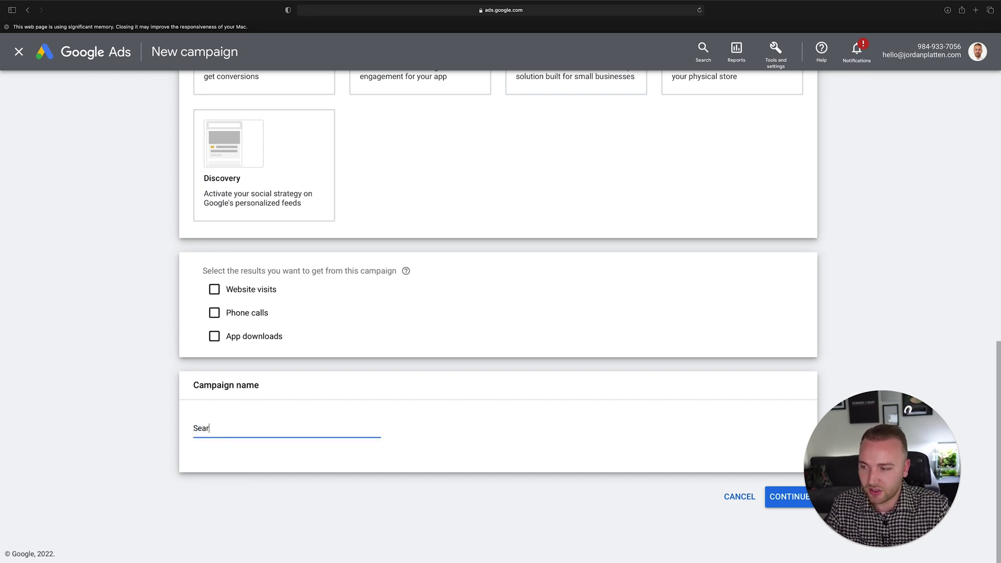
text(ch Test)
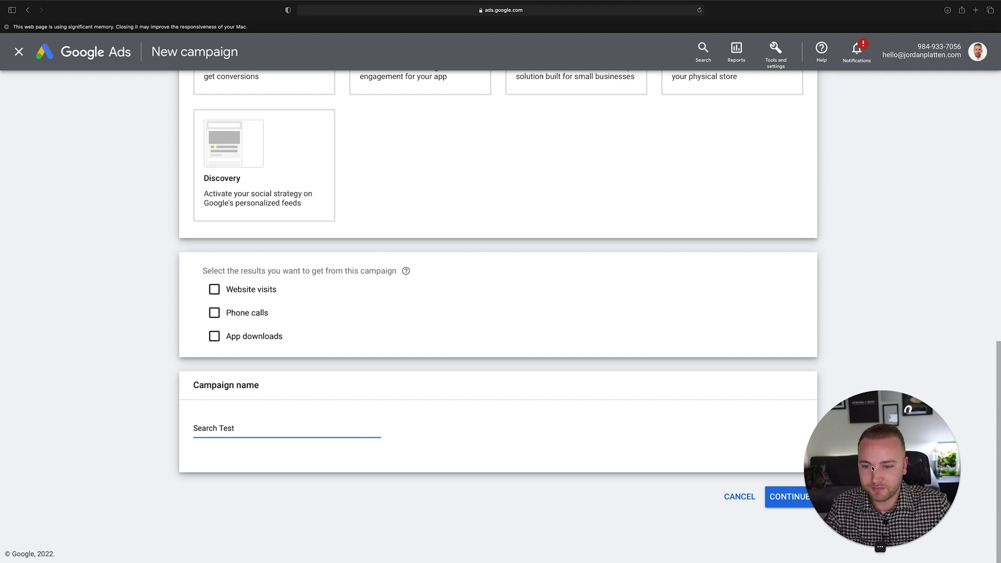
click(782, 502)
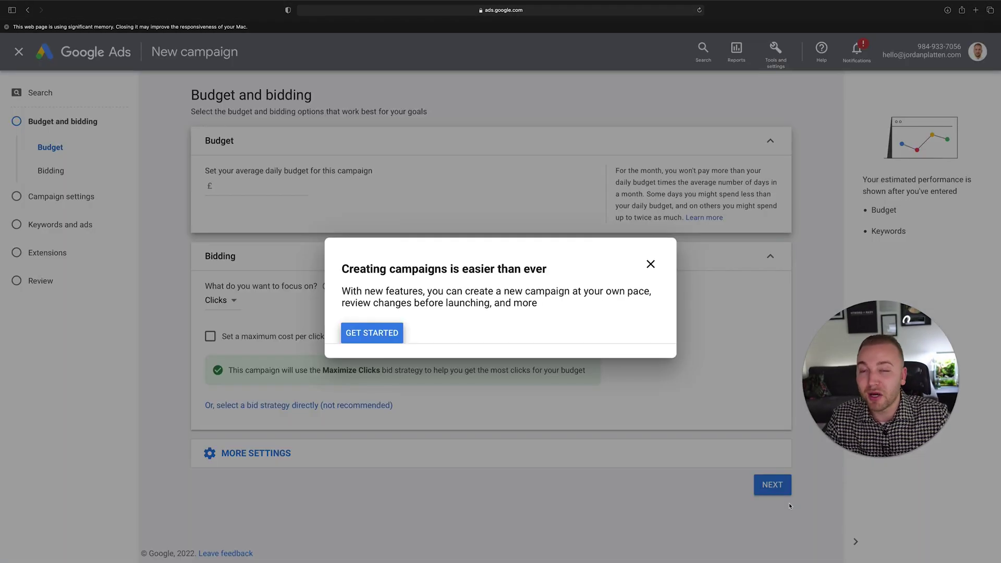
Step: Dismiss the campaign creation guide and leave it
click(650, 265)
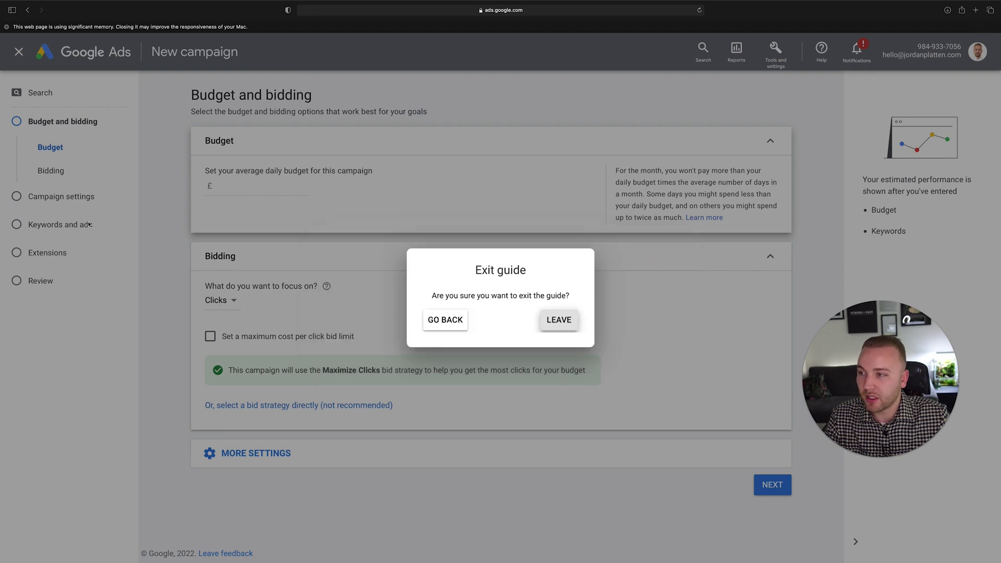
click(445, 320)
click(390, 336)
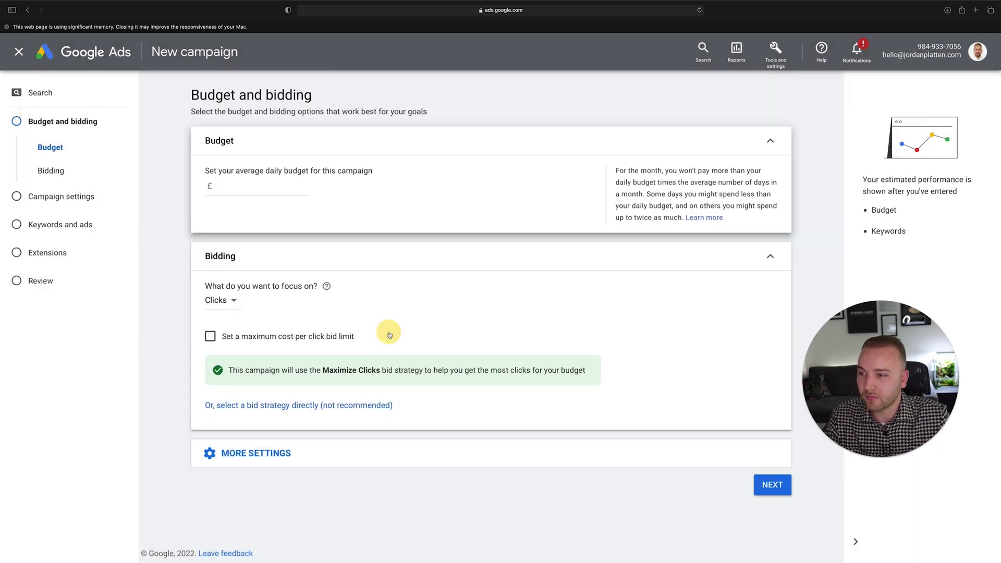
click(347, 151)
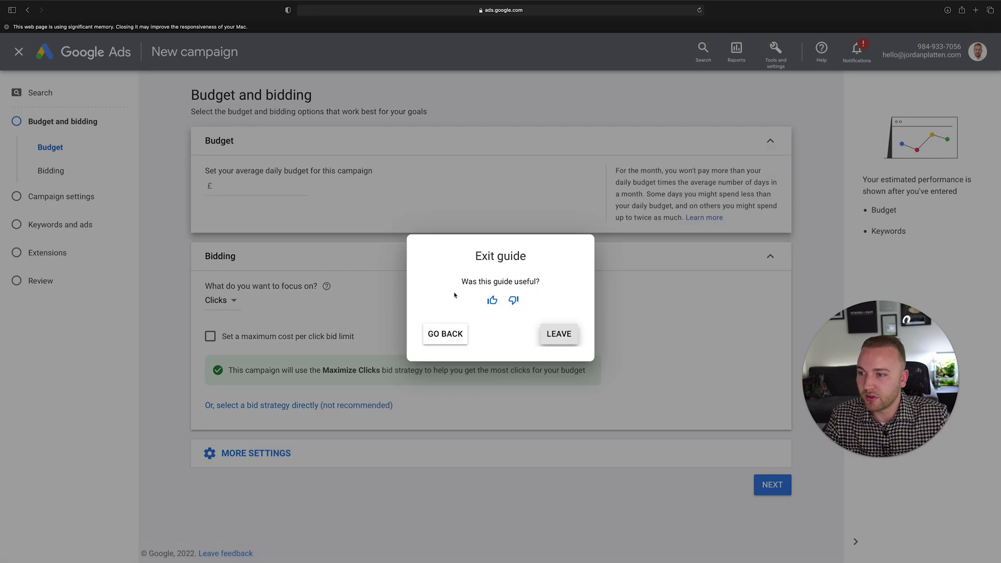
click(567, 339)
Step: Set the campaign's average daily budget to £5.00
click(268, 195)
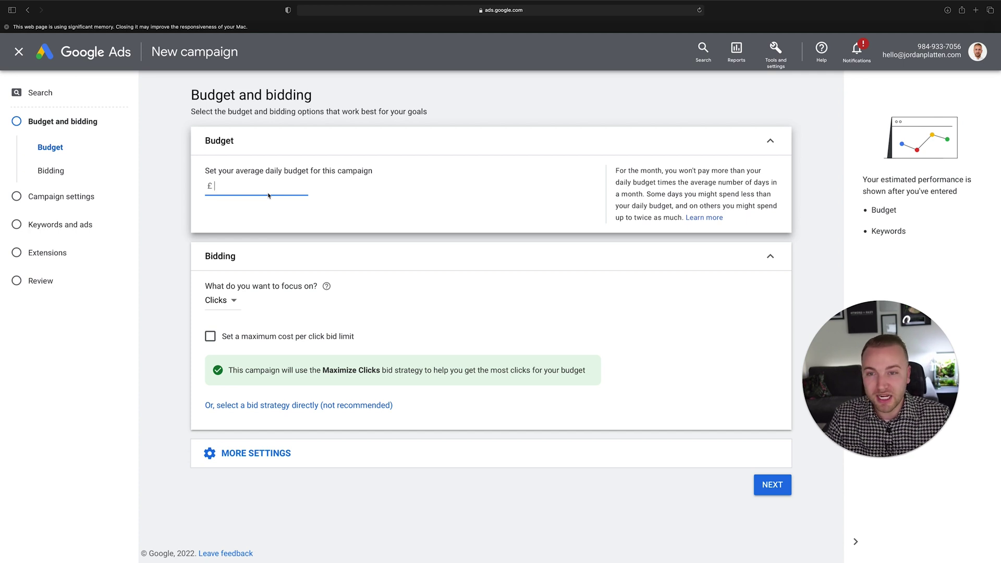
text(5)
click(287, 203)
click(380, 186)
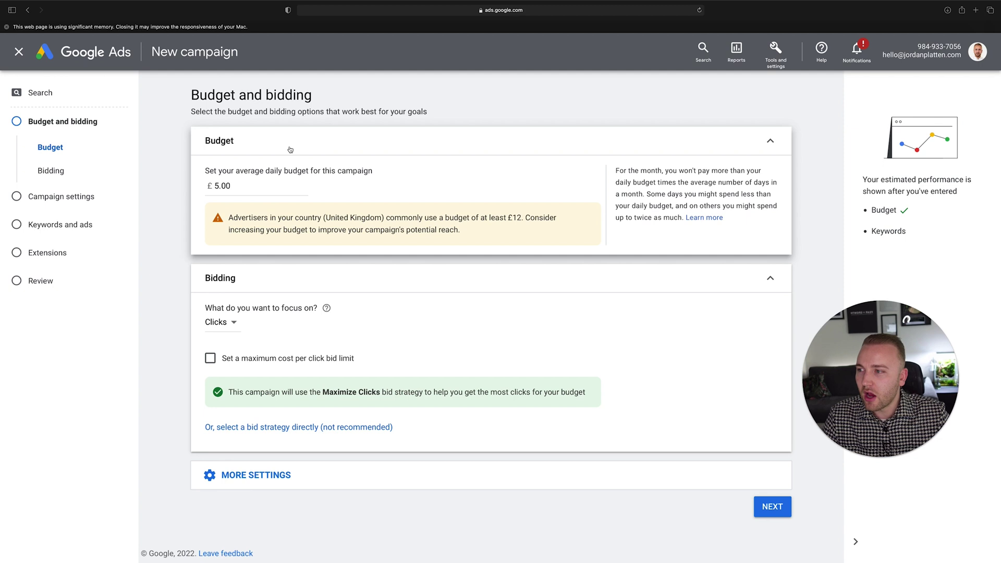
Step: Check the bidding focus choices, keep Clicks, and try out the maximum cost per click bid limit option
click(237, 325)
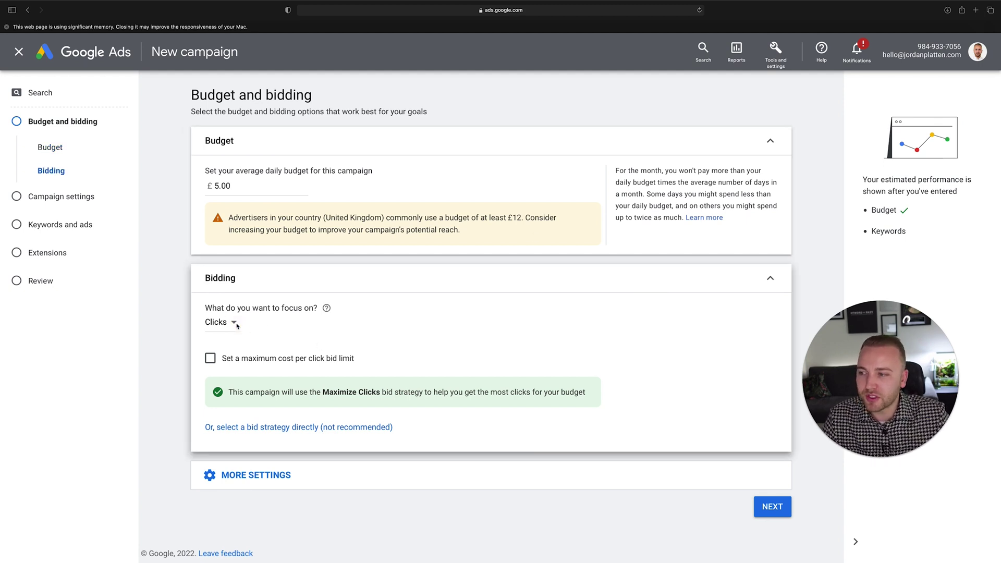
click(234, 323)
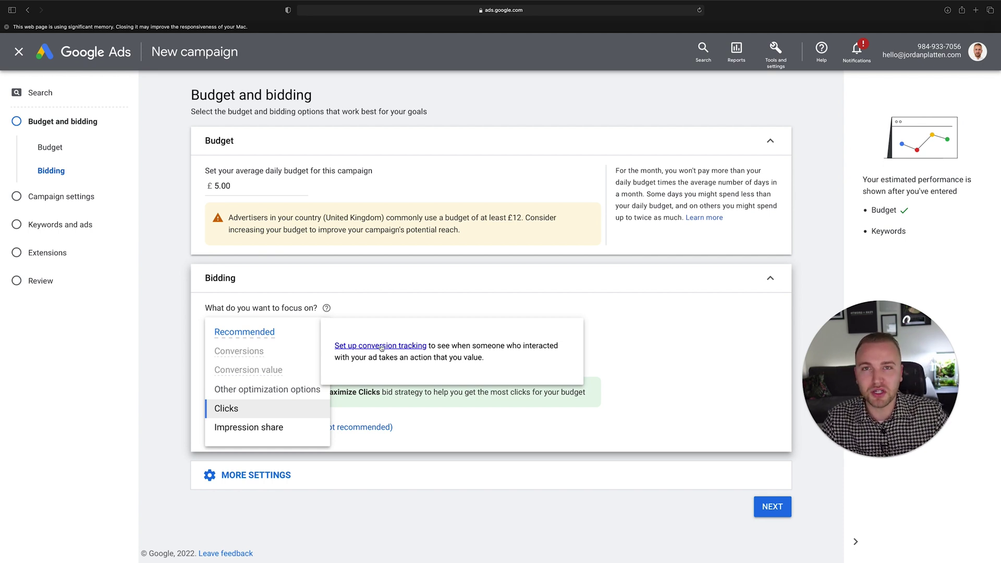
click(224, 411)
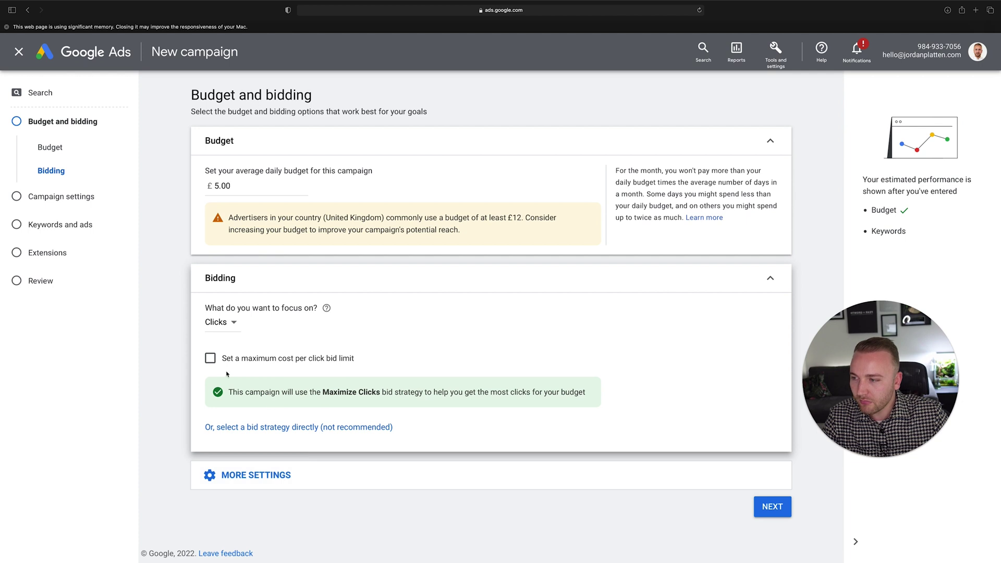
click(211, 360)
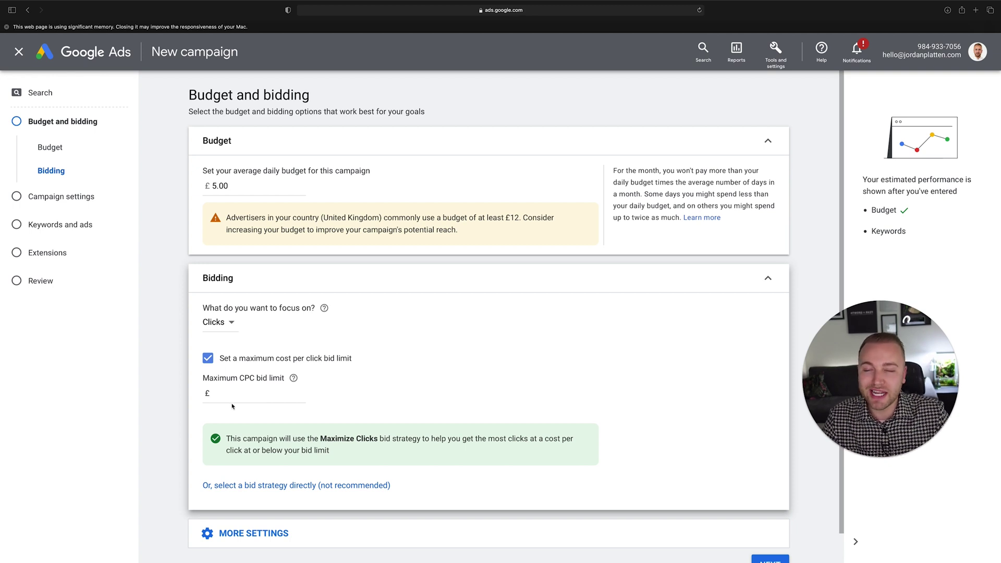
click(207, 359)
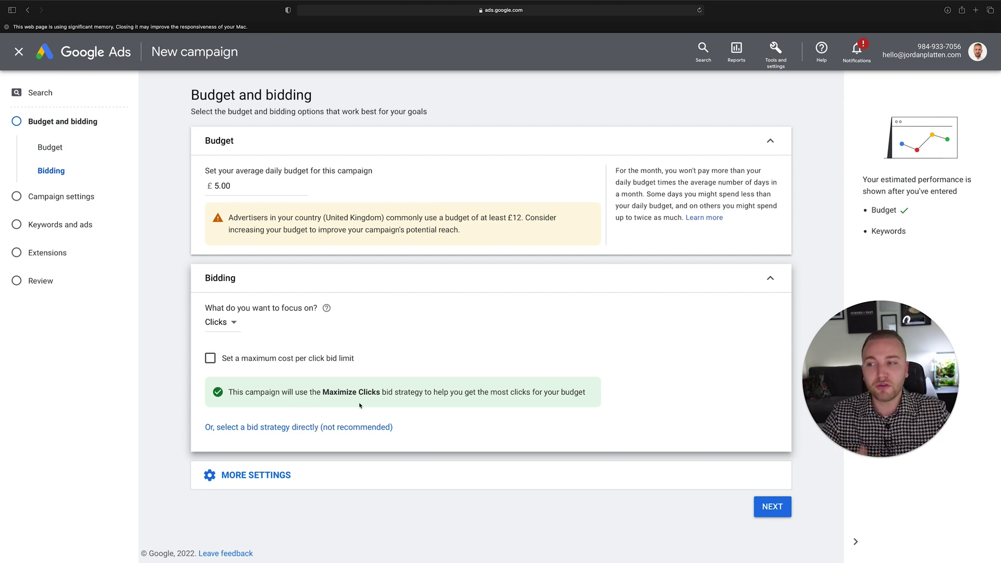
Step: Examine the directly selectable bid strategies, keep Maximize clicks, and return to the previous bidding options
click(336, 426)
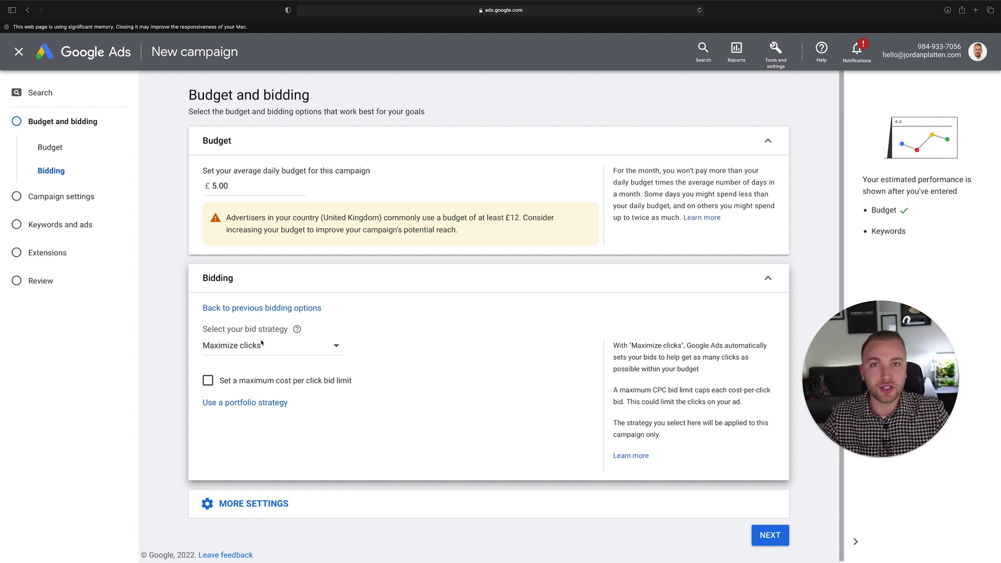
drag(866, 348, 866, 413)
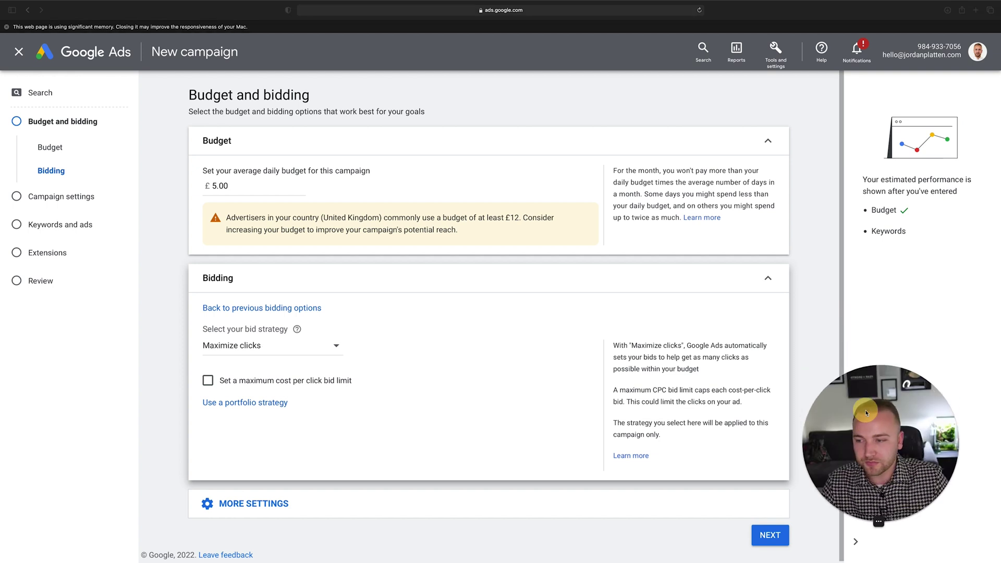
click(284, 345)
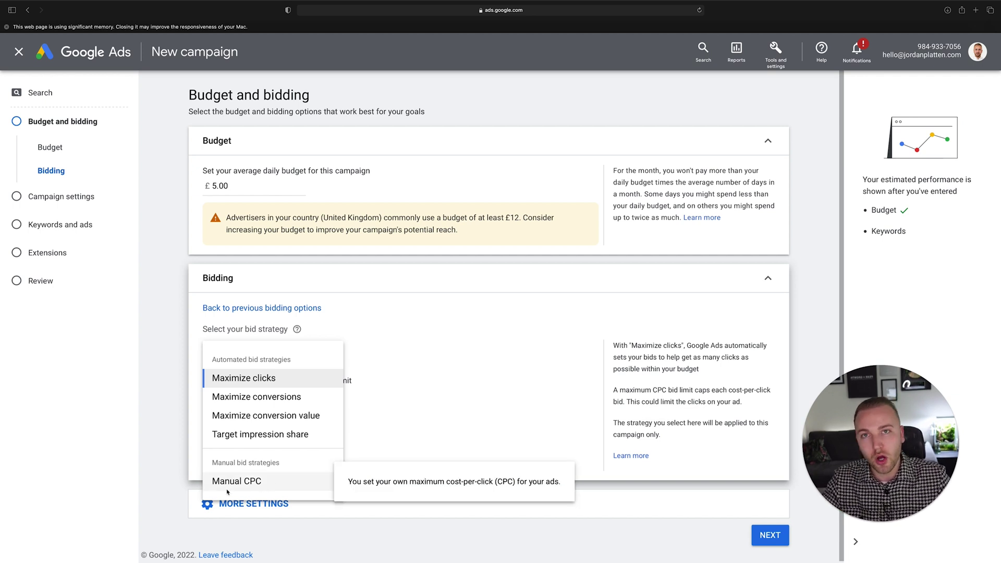
click(245, 377)
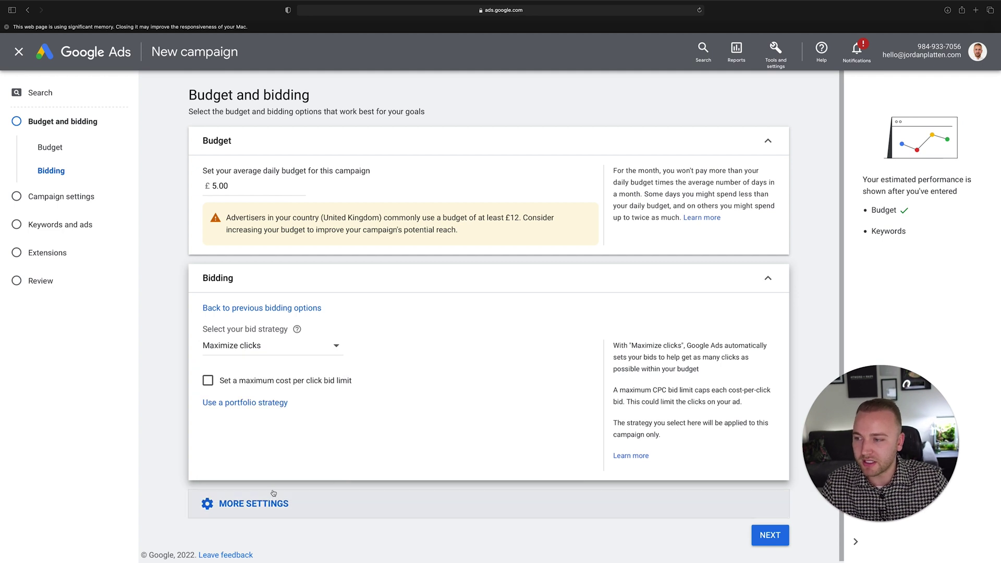
click(258, 308)
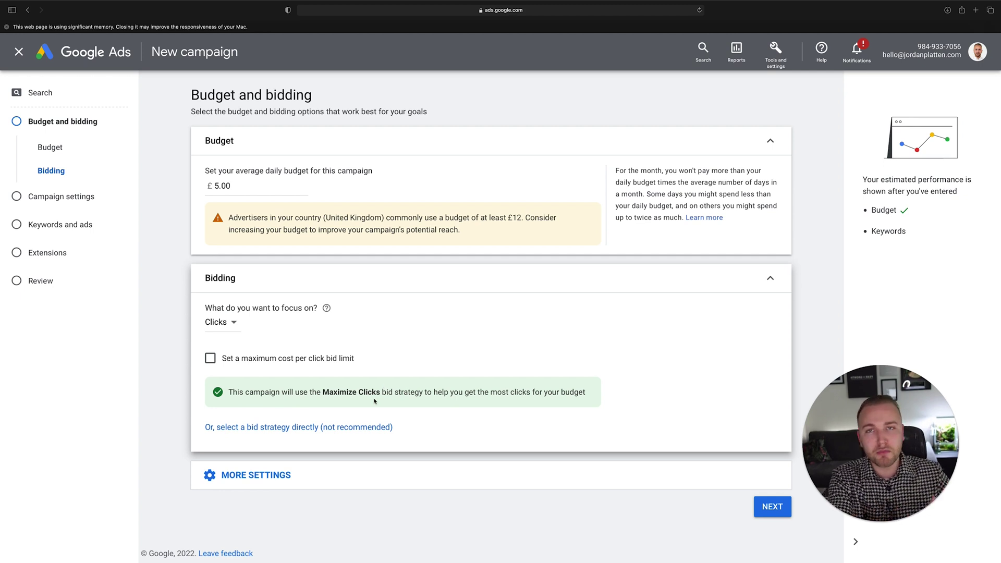
Step: Proceed to the campaign settings and exclude the Google Display Network from the campaign
click(439, 466)
click(374, 467)
click(774, 507)
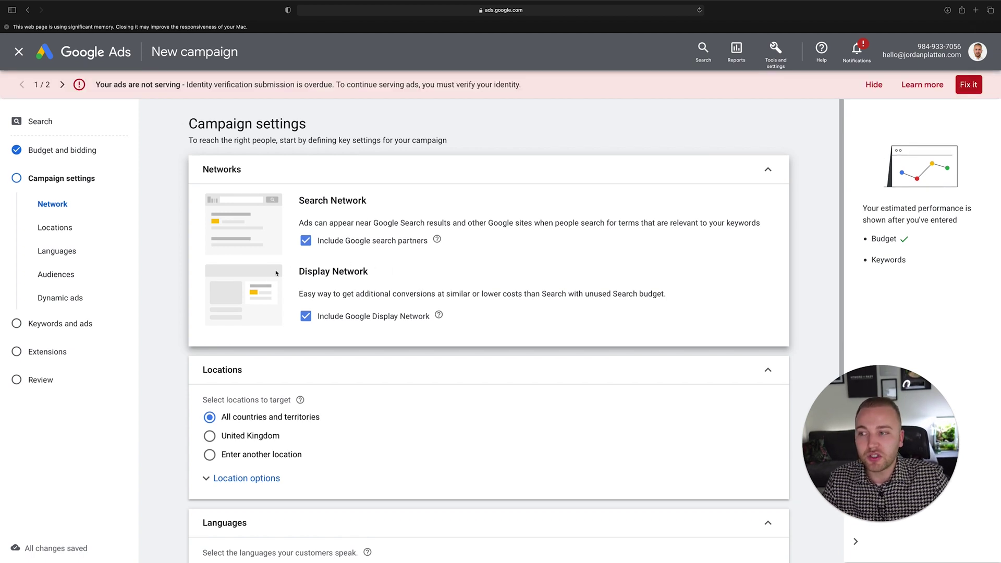
click(306, 316)
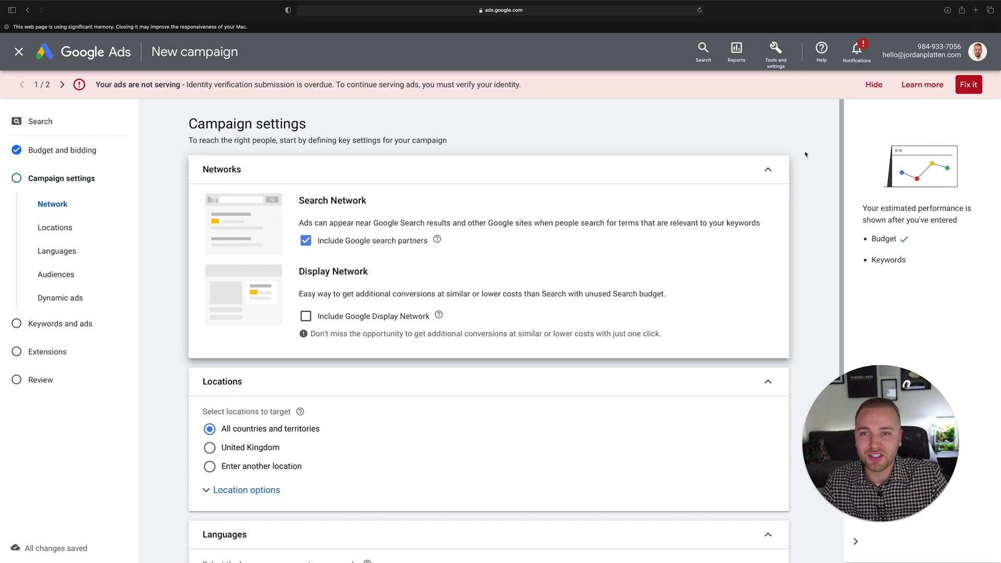
Step: Dismiss the account warning banners shown above the campaign settings
click(874, 85)
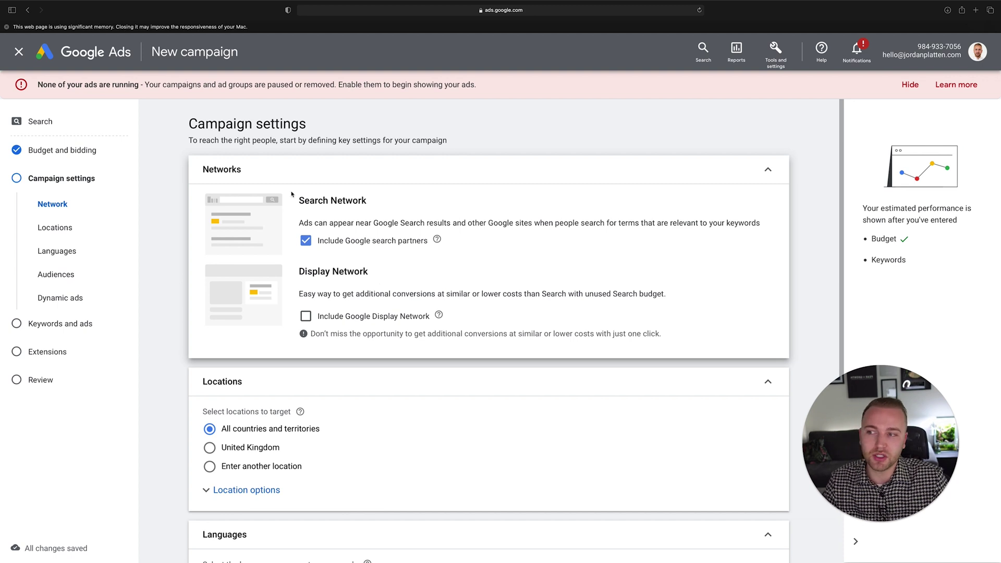
scroll(402, 300, down, 2)
scroll(402, 299, down, 2)
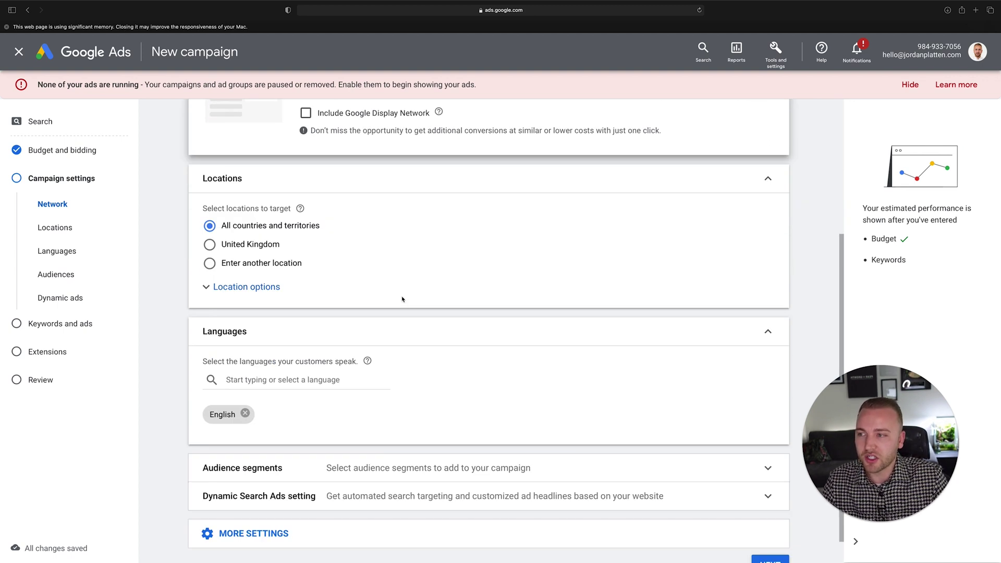
scroll(402, 298, down, 1)
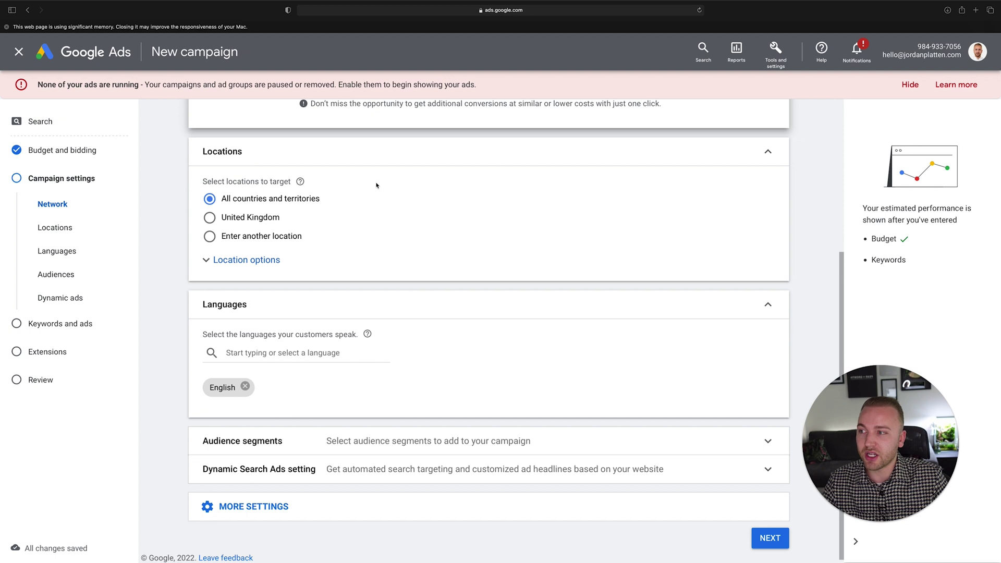
click(909, 85)
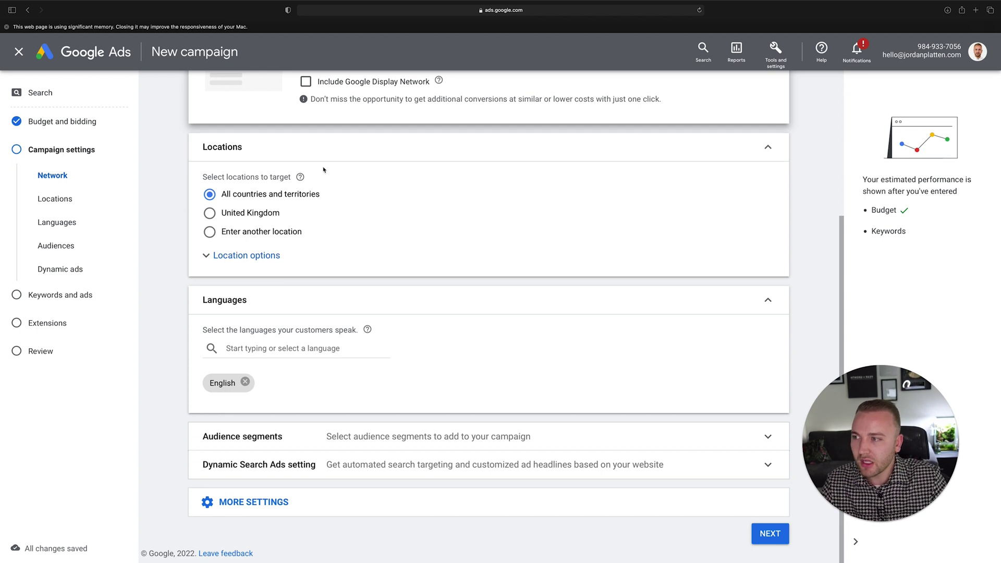
Step: Try the United Kingdom as the target location and examine the additional targeting and exclusion options for locations
click(209, 212)
click(240, 266)
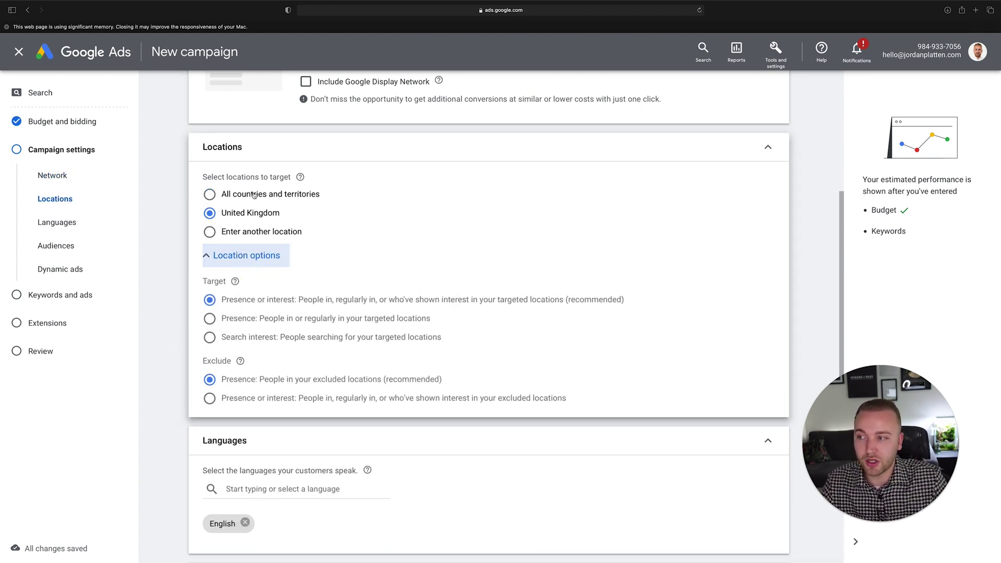
click(256, 260)
Step: Target the United States as the campaign's custom location
click(255, 232)
click(271, 261)
text(United St)
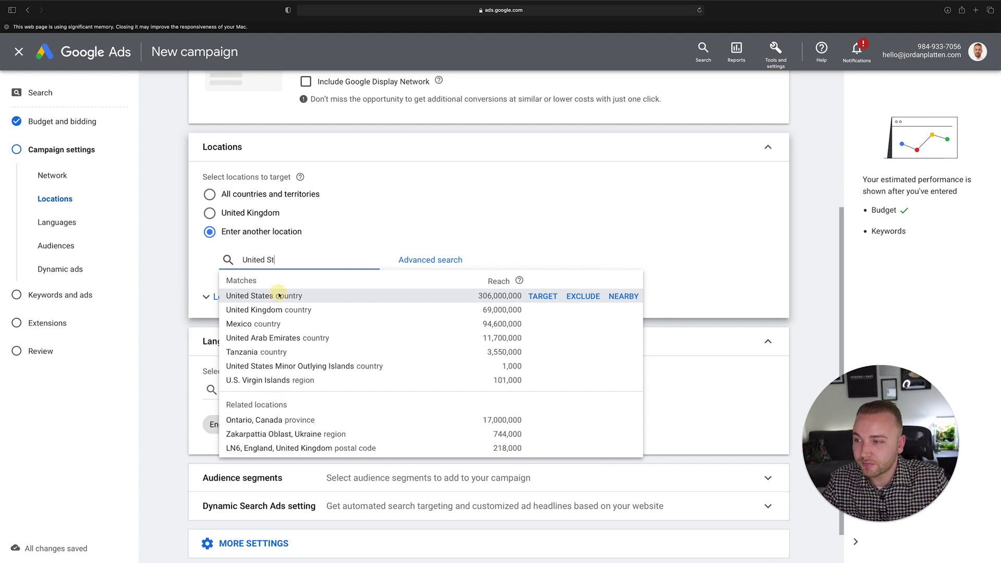
click(326, 295)
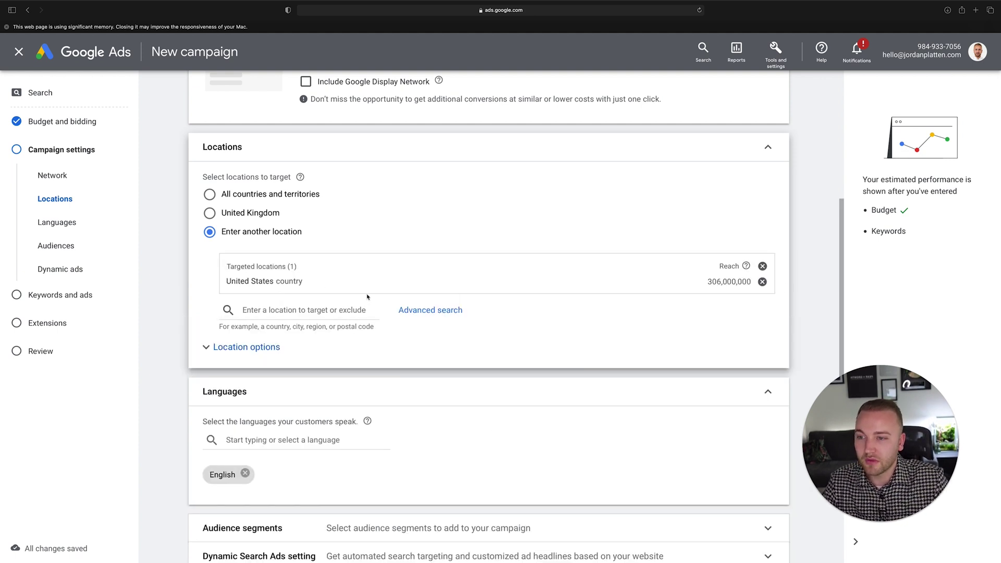
Step: Try out radius targeting in the advanced location search with a 20 mi pin over Canada, and discard the pin without targeting it
click(433, 310)
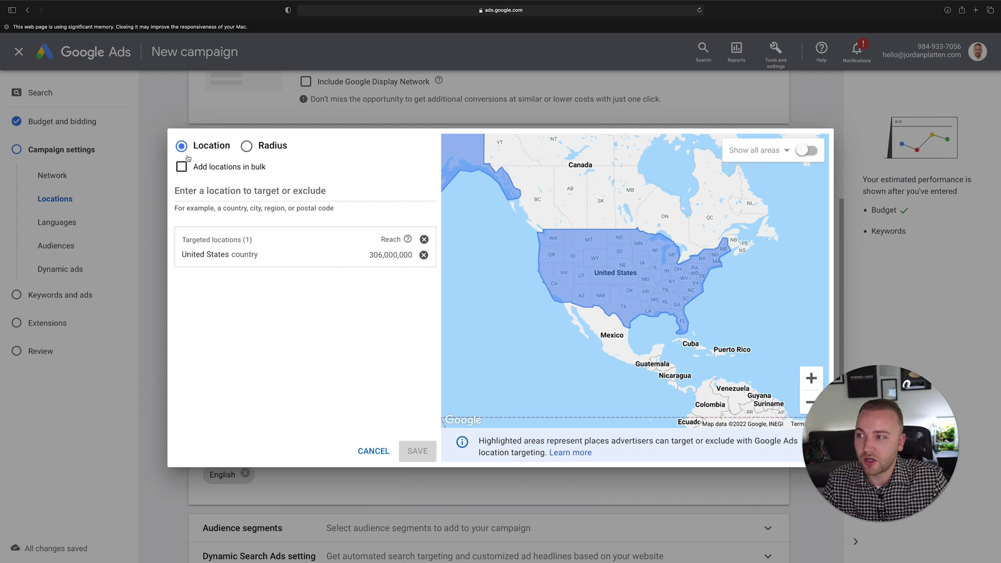
click(247, 146)
click(477, 150)
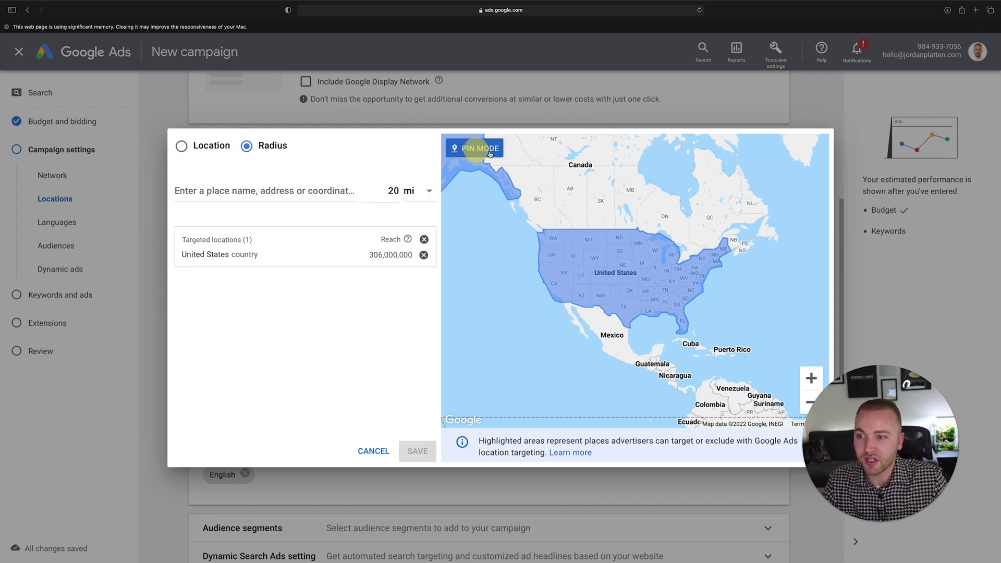
click(572, 188)
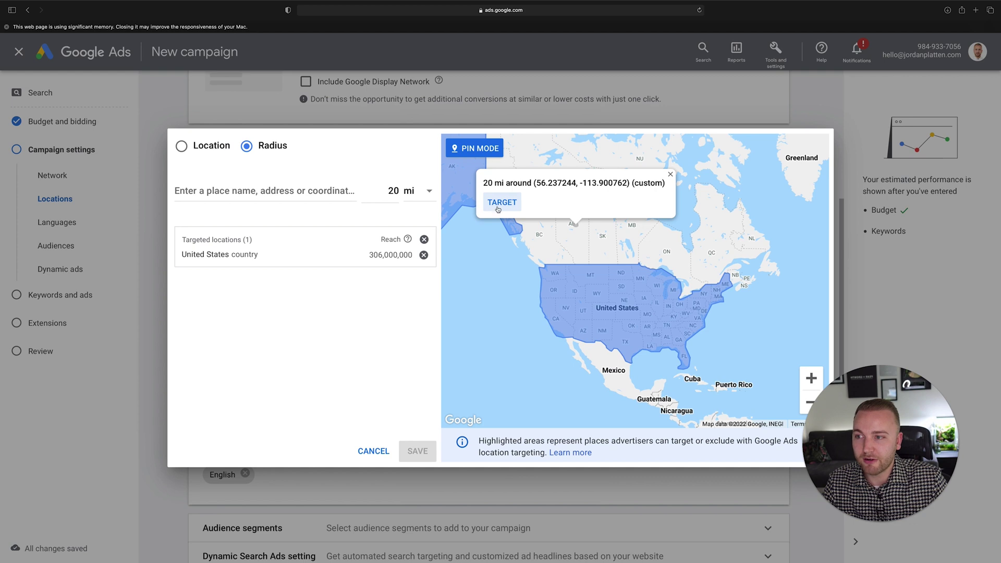
click(422, 196)
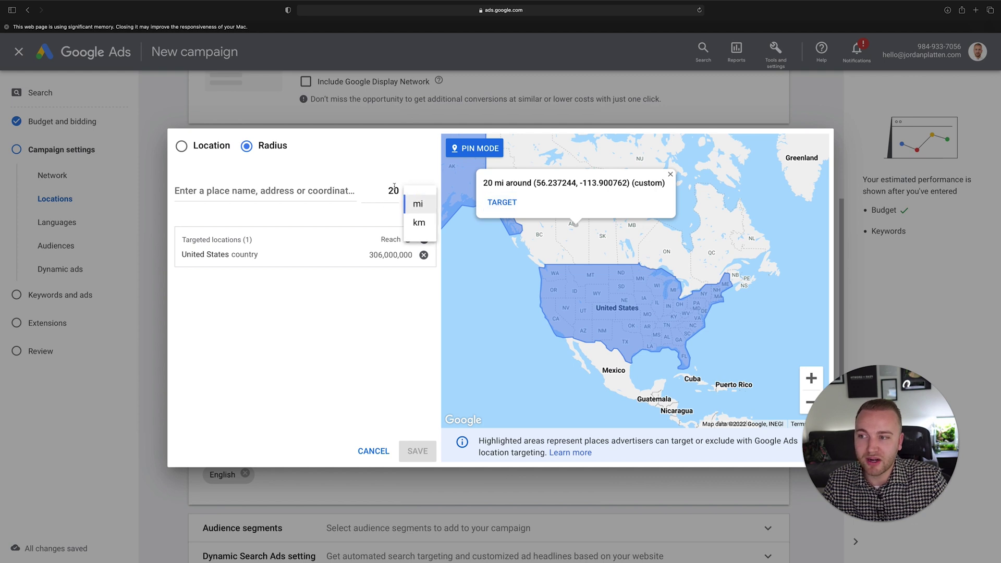
click(671, 174)
Step: Try the option for adding locations in bulk, and cancel the advanced location search without changes
click(230, 191)
click(190, 167)
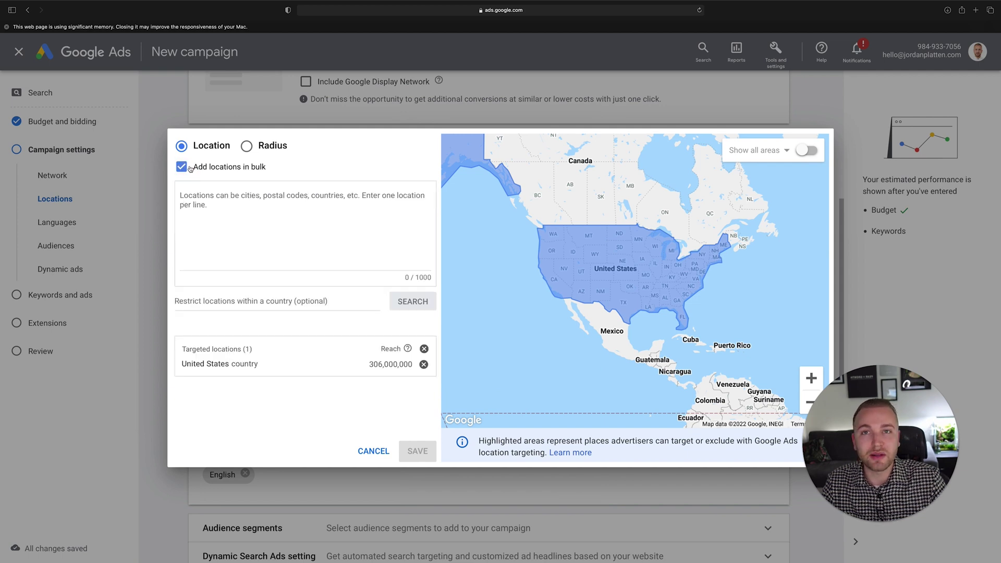
click(224, 202)
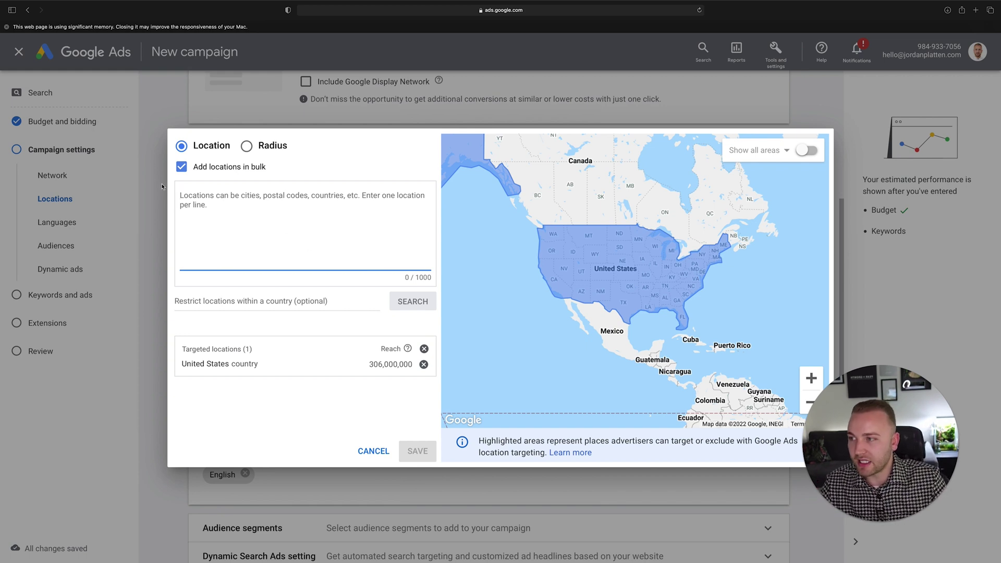
click(188, 166)
click(392, 449)
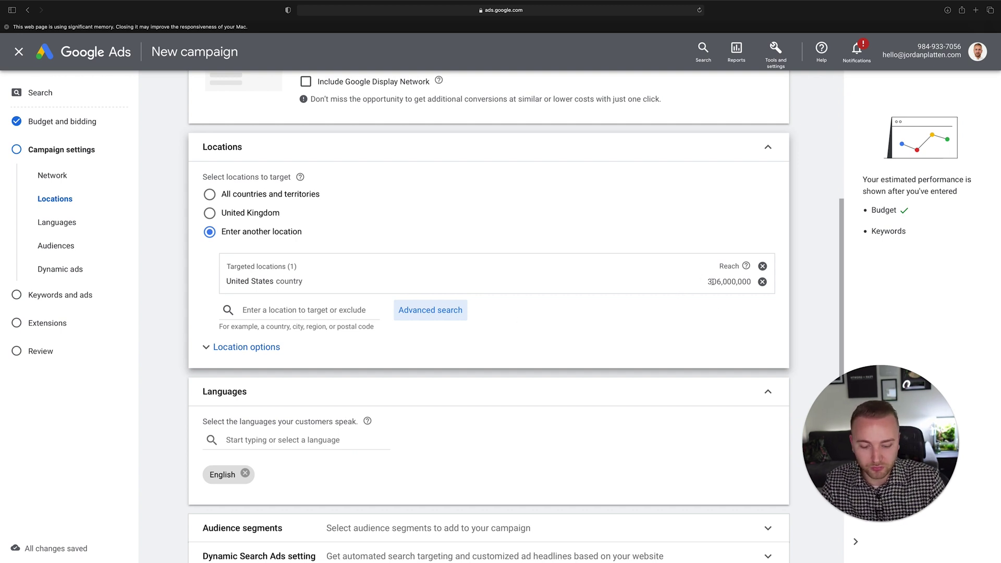
Step: Open the audience segments and browse the detailed demographics, including parental status, education and homeownership status
key(super+equal)
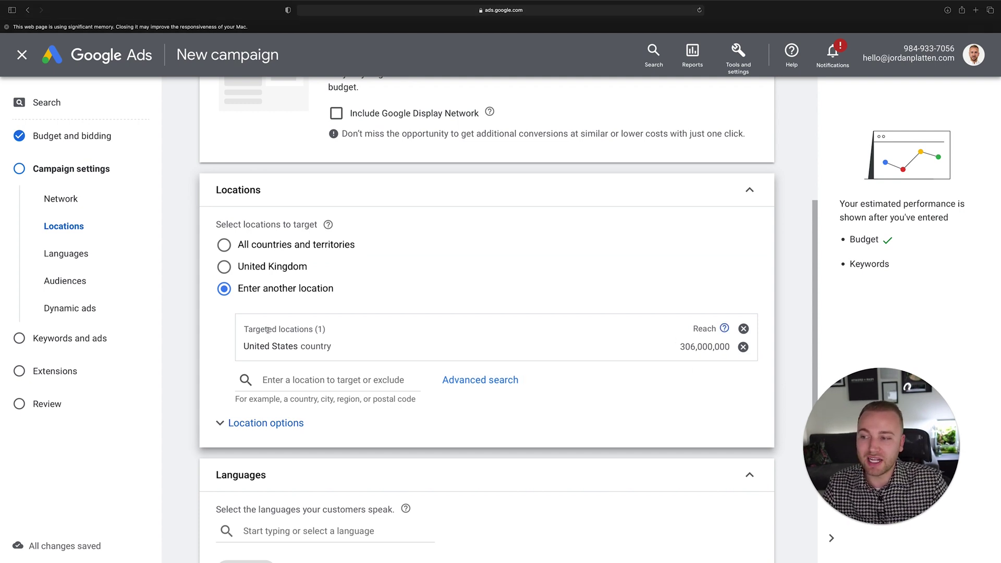
scroll(540, 371, down, 5)
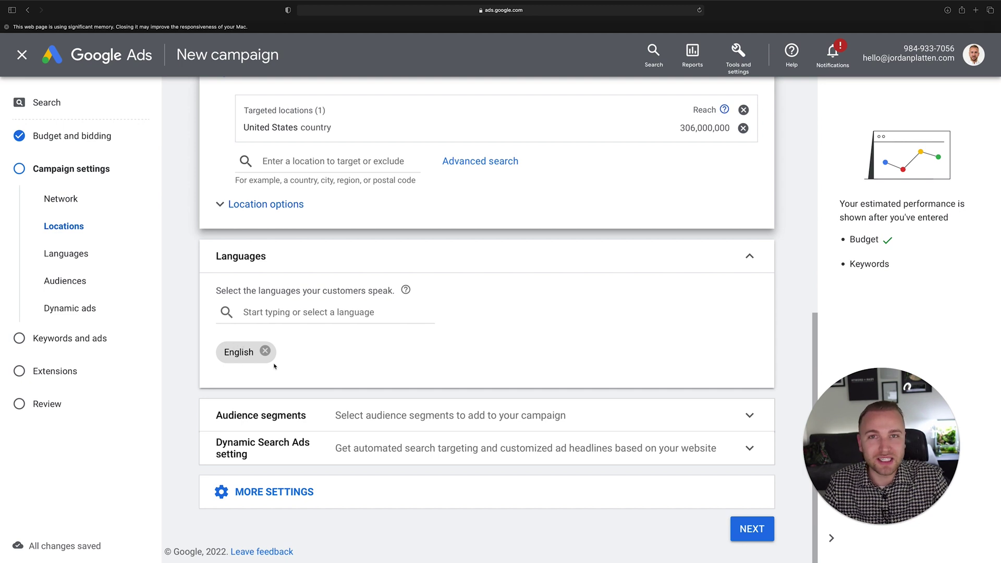
click(337, 413)
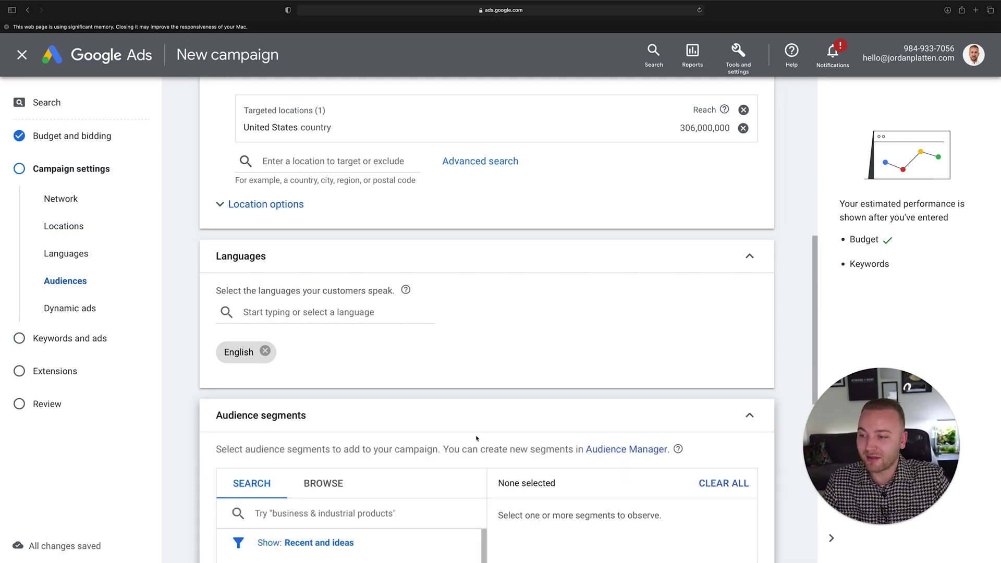
scroll(477, 438, down, 6)
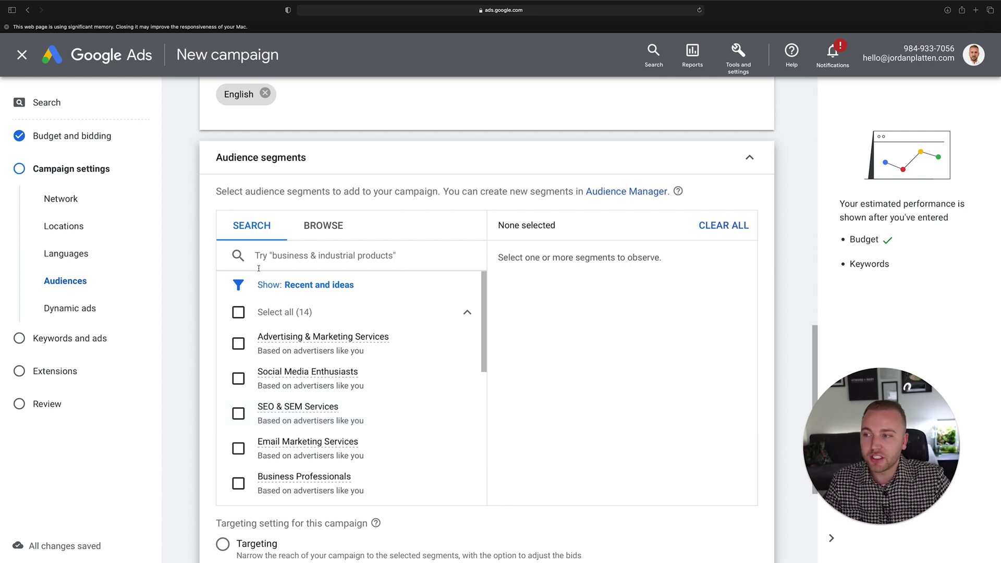
click(310, 226)
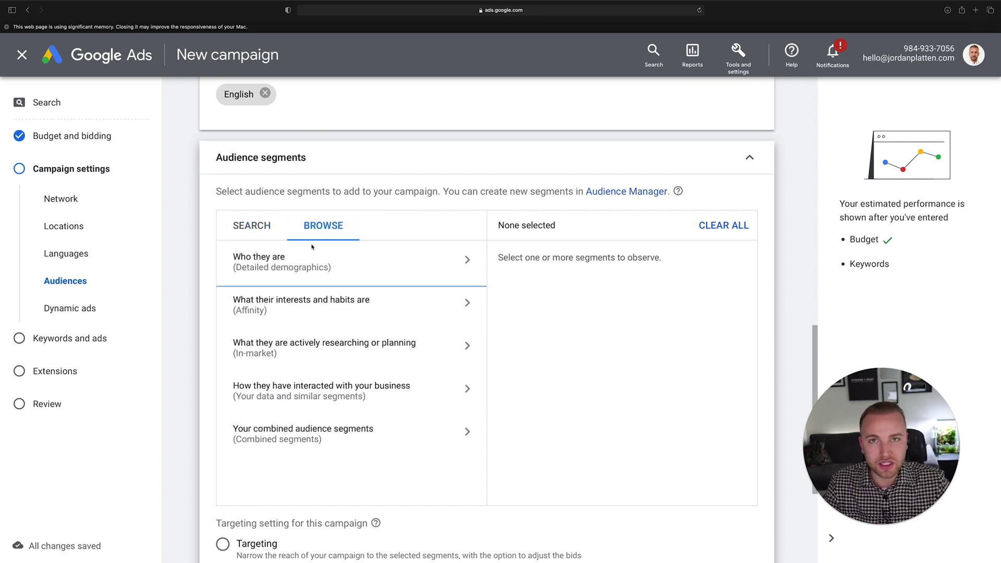
click(276, 280)
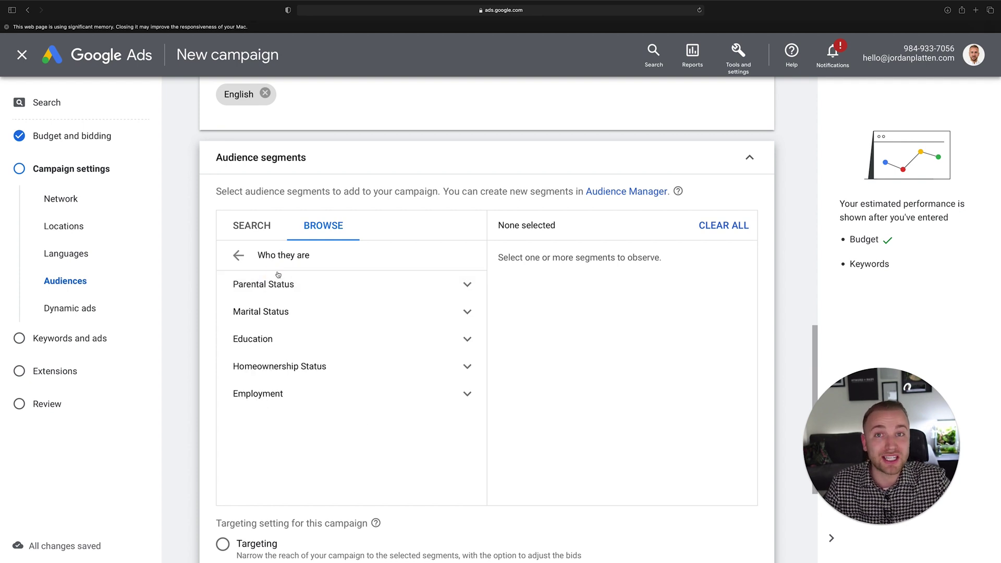
click(279, 283)
click(294, 372)
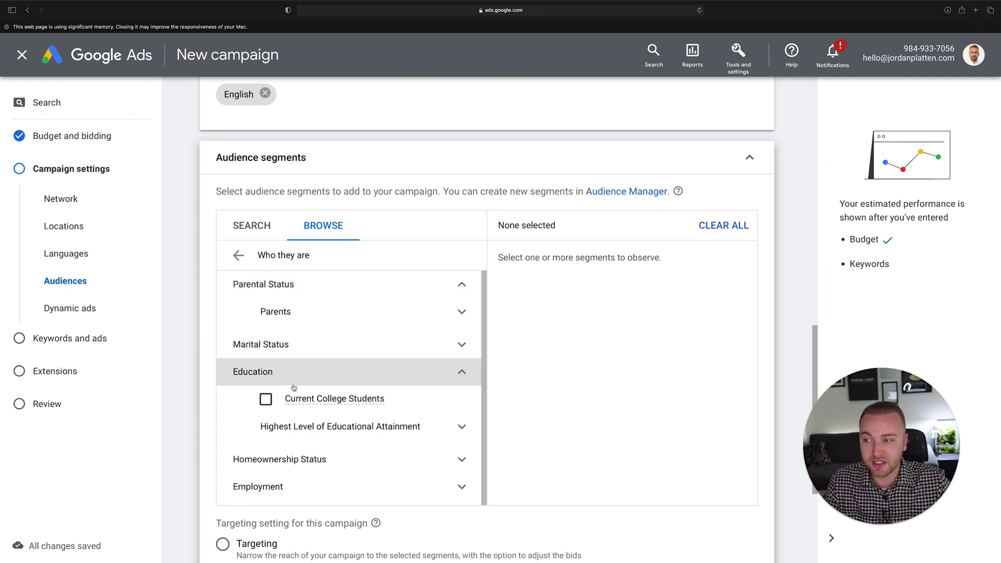
click(293, 459)
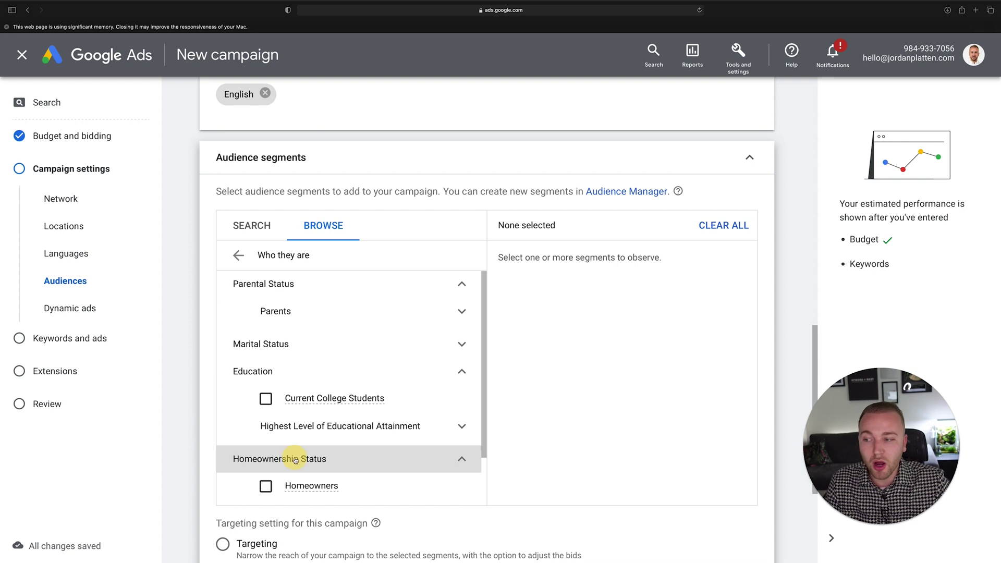
click(231, 255)
Step: Examine the affinity segments for interests and habits, including the News & Politics and Shoppers groups
click(349, 319)
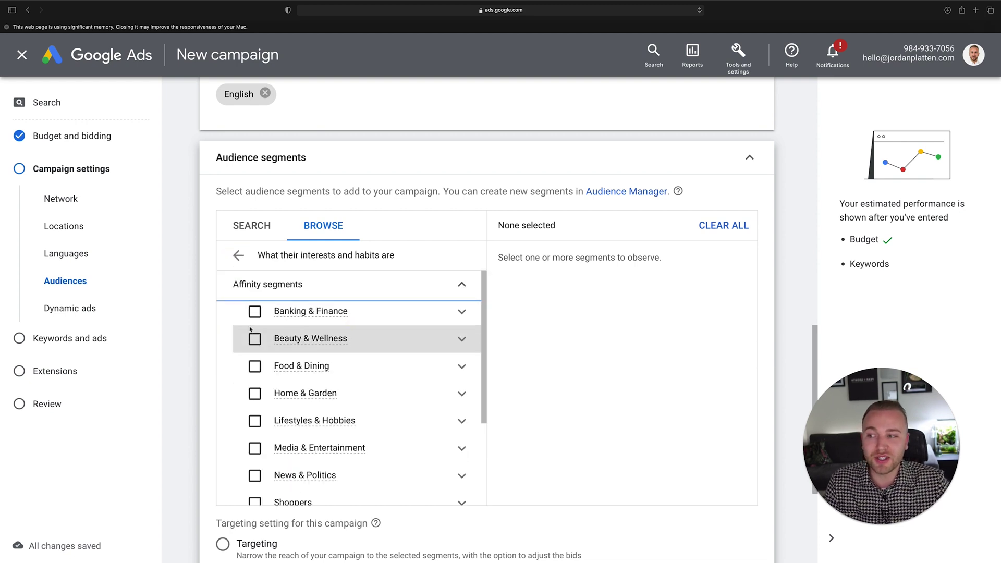
scroll(327, 408, down, 3)
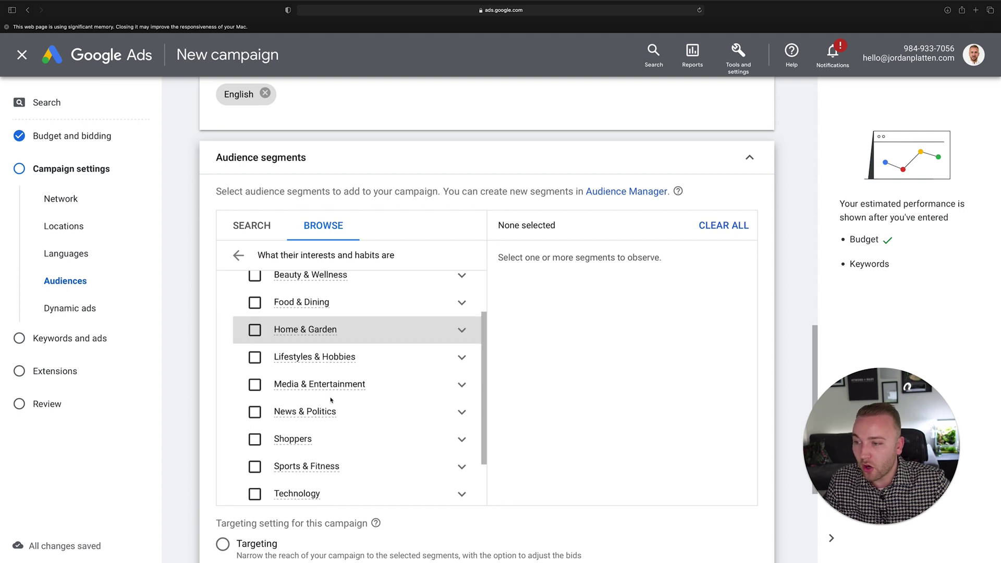
scroll(315, 383, down, 1)
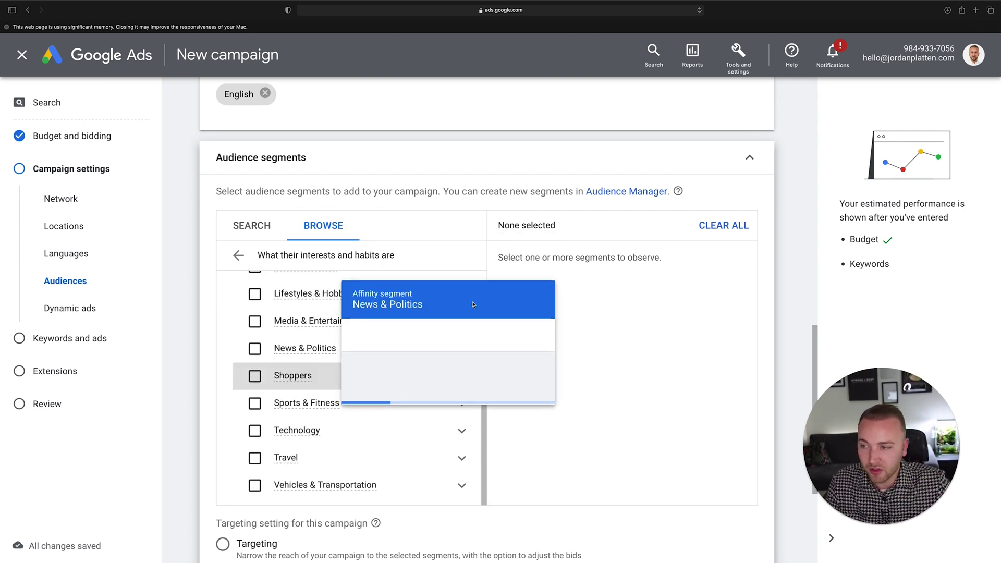
click(462, 358)
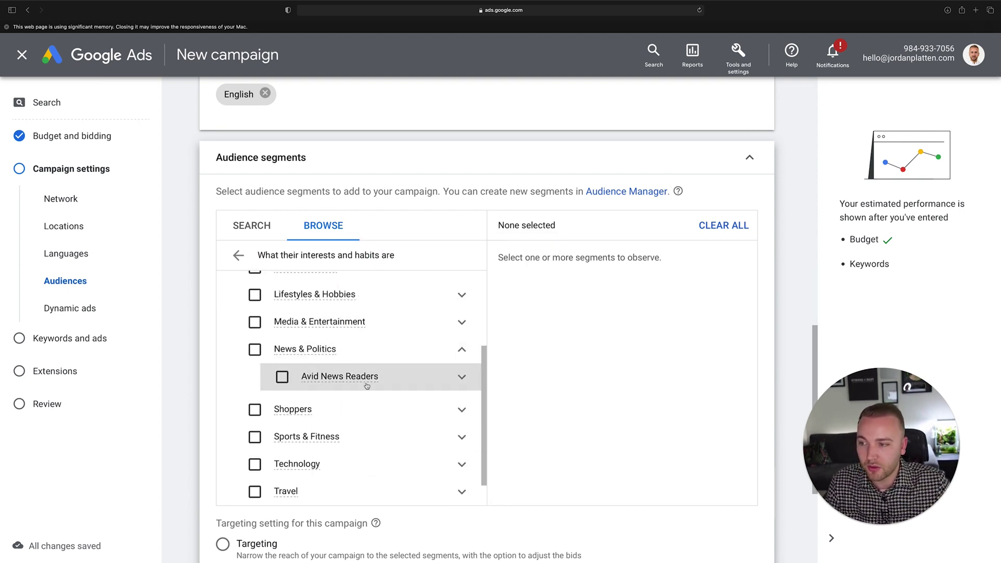
click(462, 410)
scroll(461, 378, down, 2)
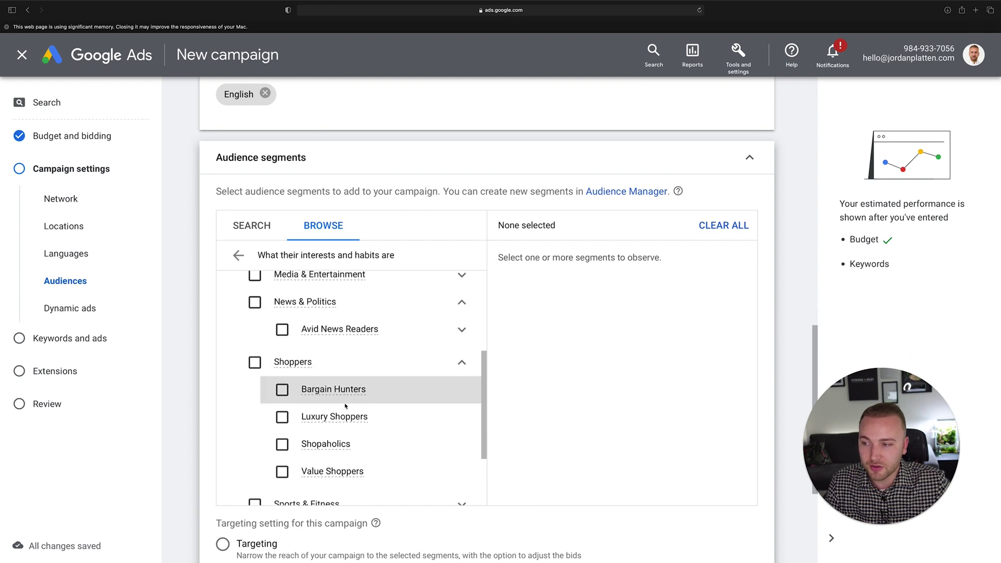
click(239, 255)
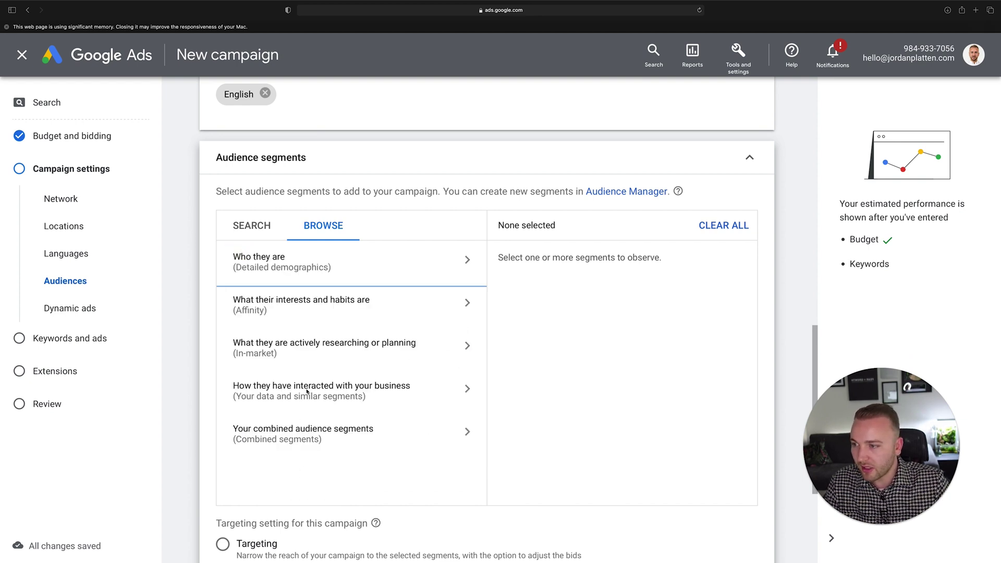
Step: Check the segments based on interaction with the business and the combined audience segments
click(341, 392)
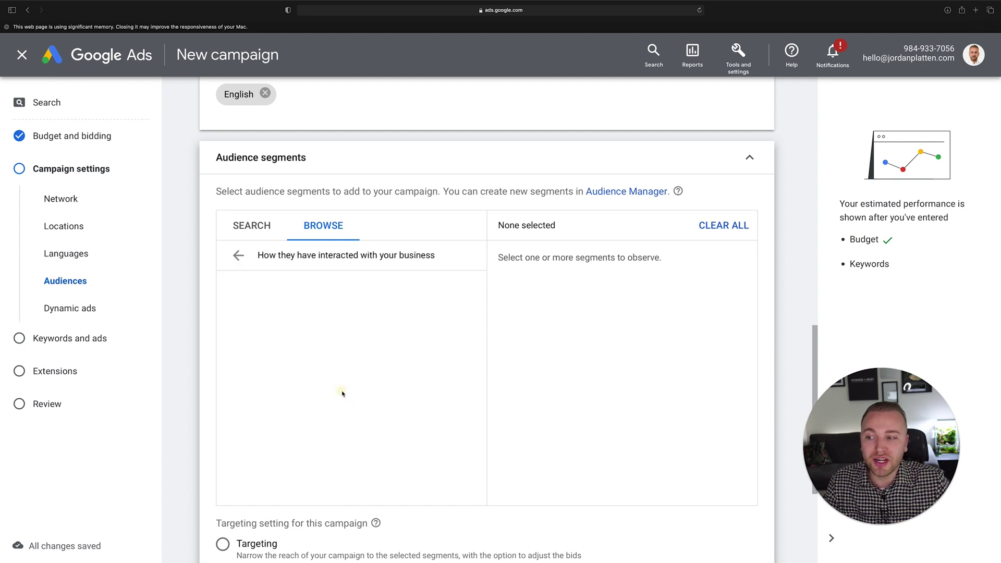
click(238, 255)
click(380, 435)
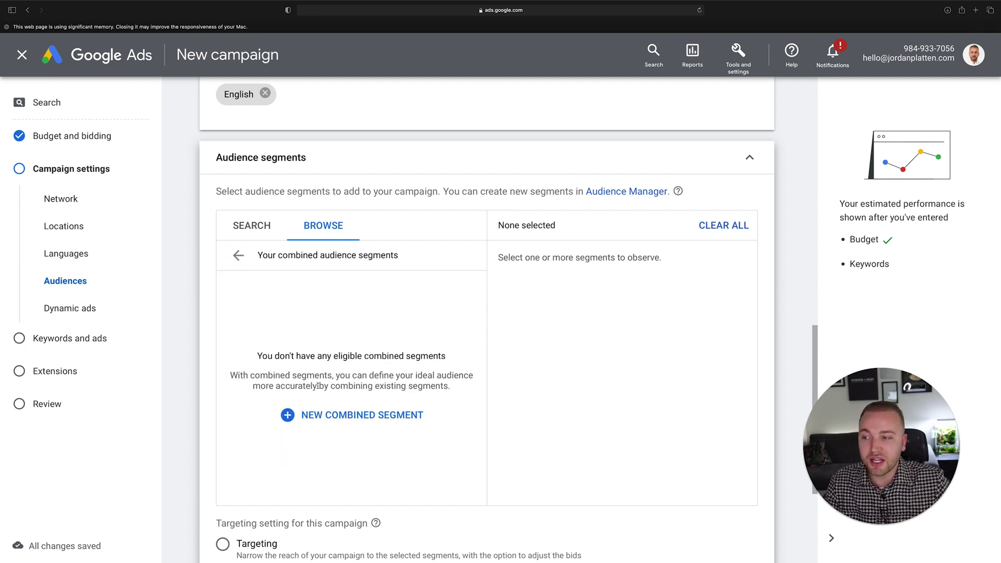
click(236, 256)
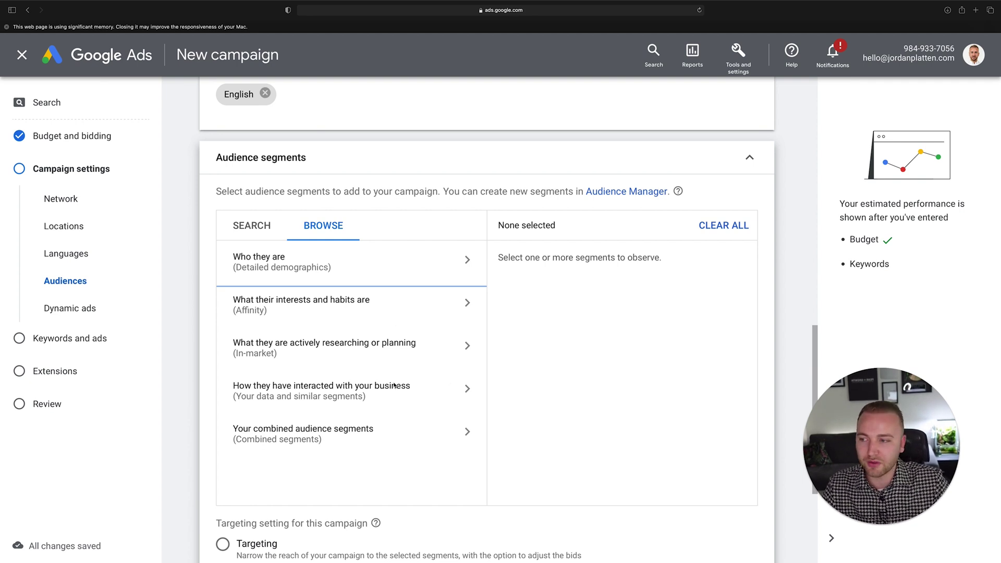
Step: Review the suggested audience segments, leave none selected, and proceed from the campaign settings
click(264, 224)
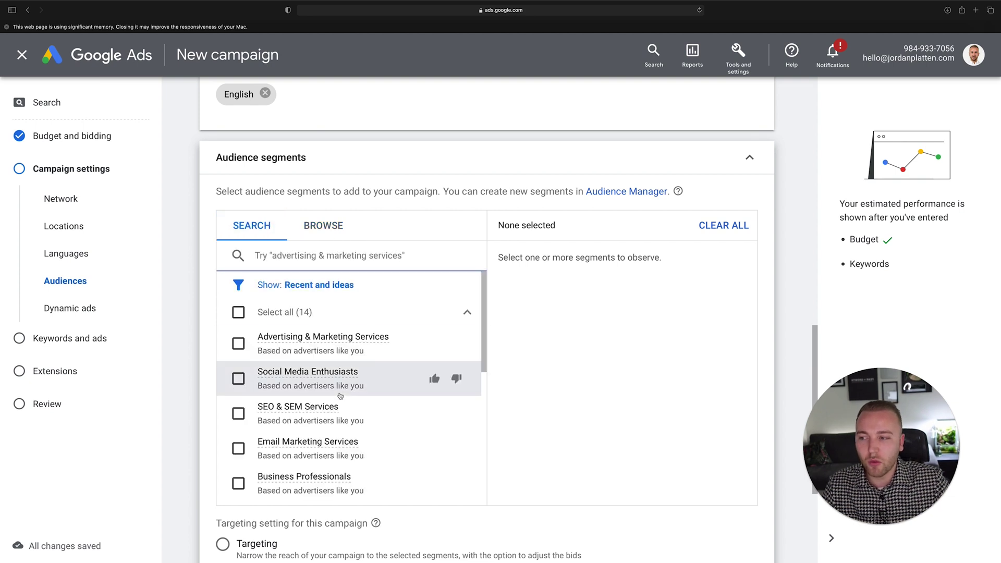
scroll(340, 395, down, 3)
scroll(340, 395, up, 2)
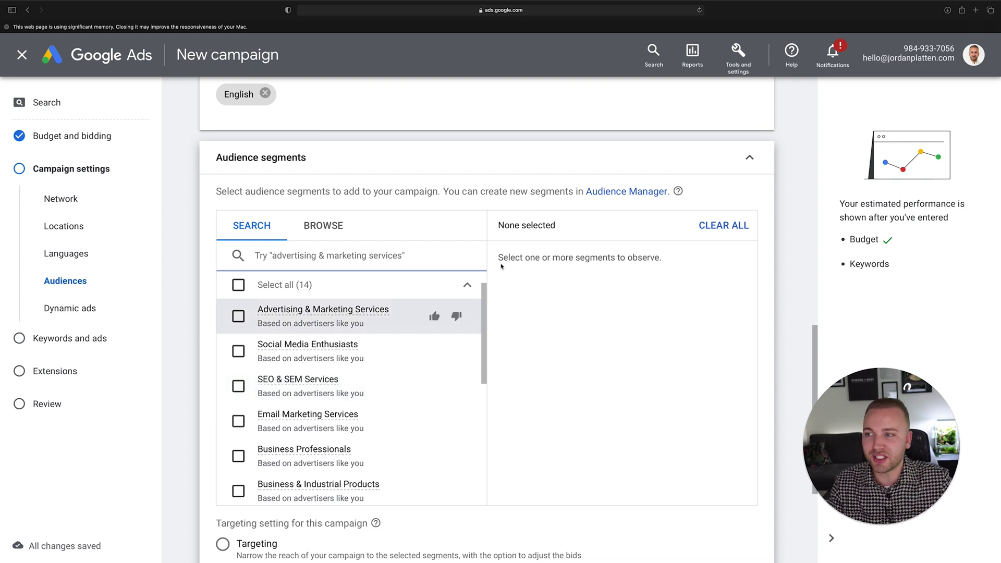
click(568, 155)
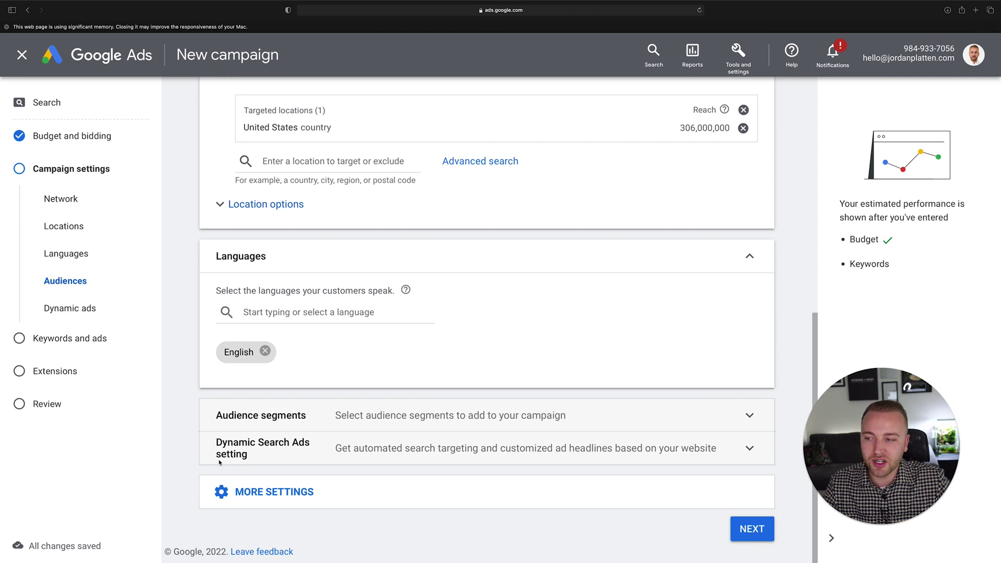
click(738, 529)
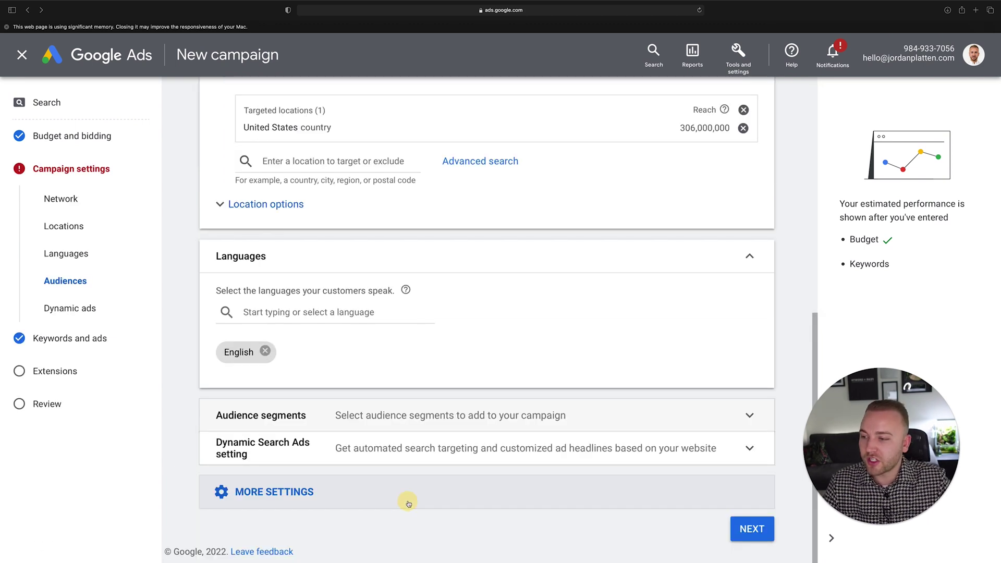
Step: Expand the additional campaign settings, check the start and end date options, and leave the end date set to None
click(409, 502)
scroll(409, 503, down, 2)
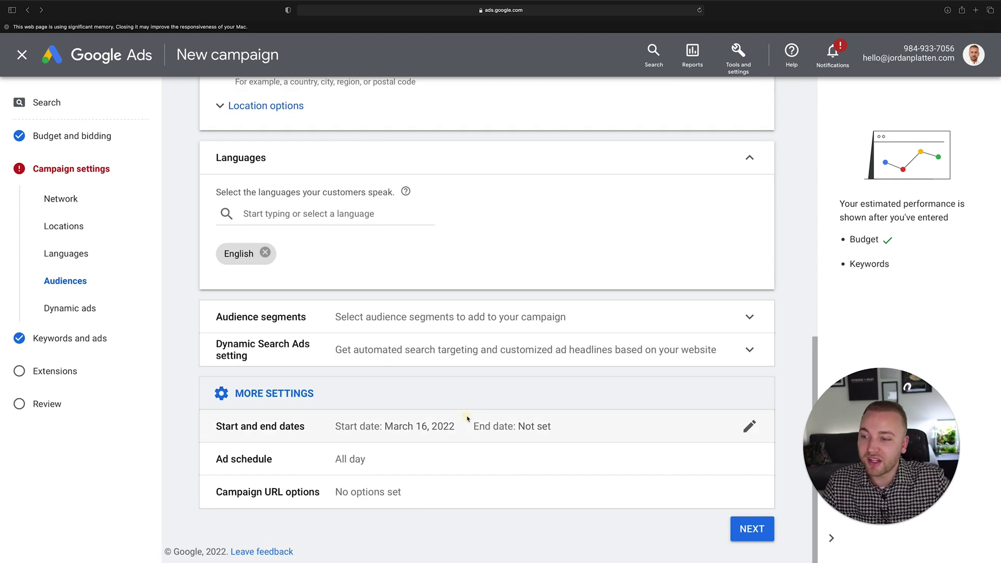
click(667, 432)
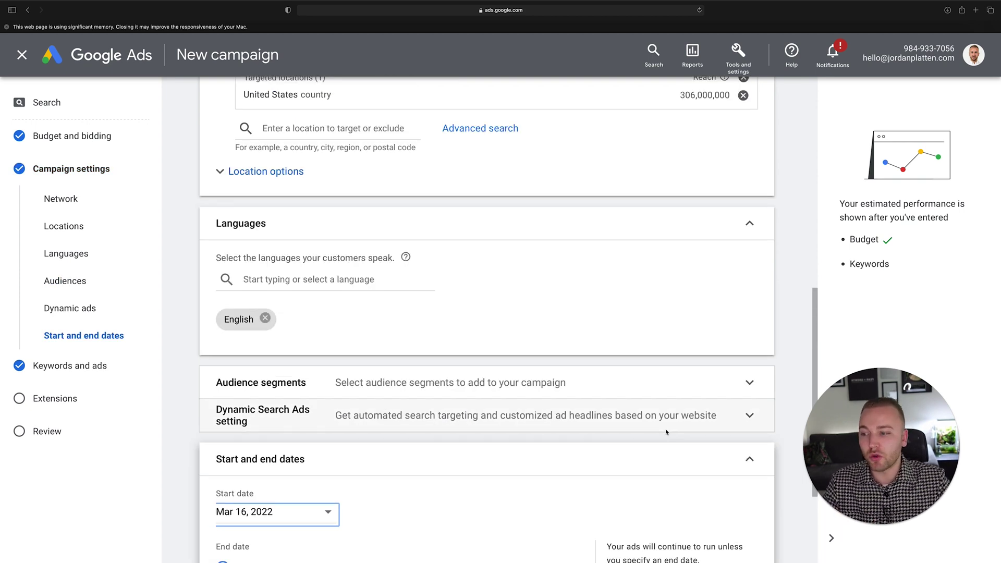
scroll(470, 520, down, 3)
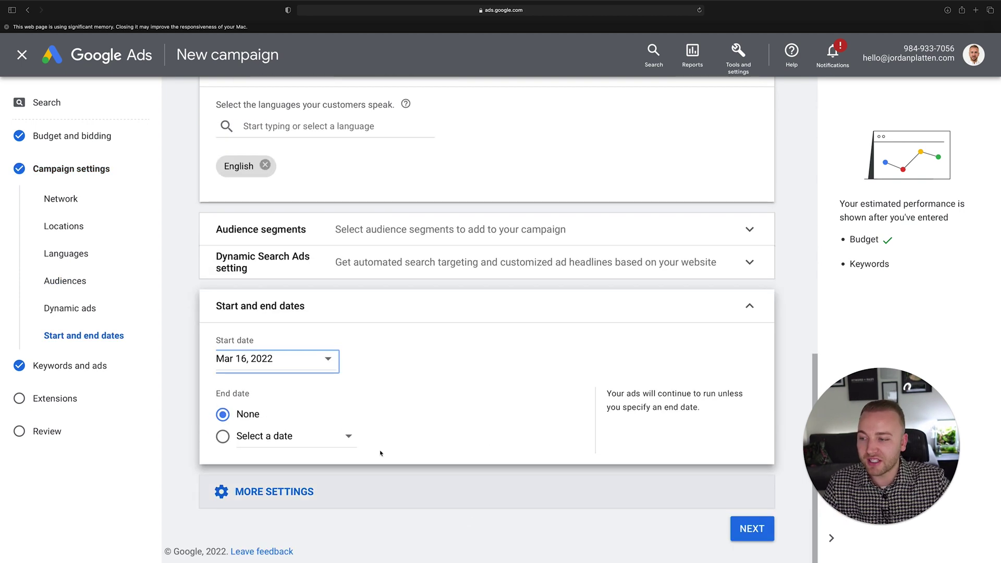
click(248, 436)
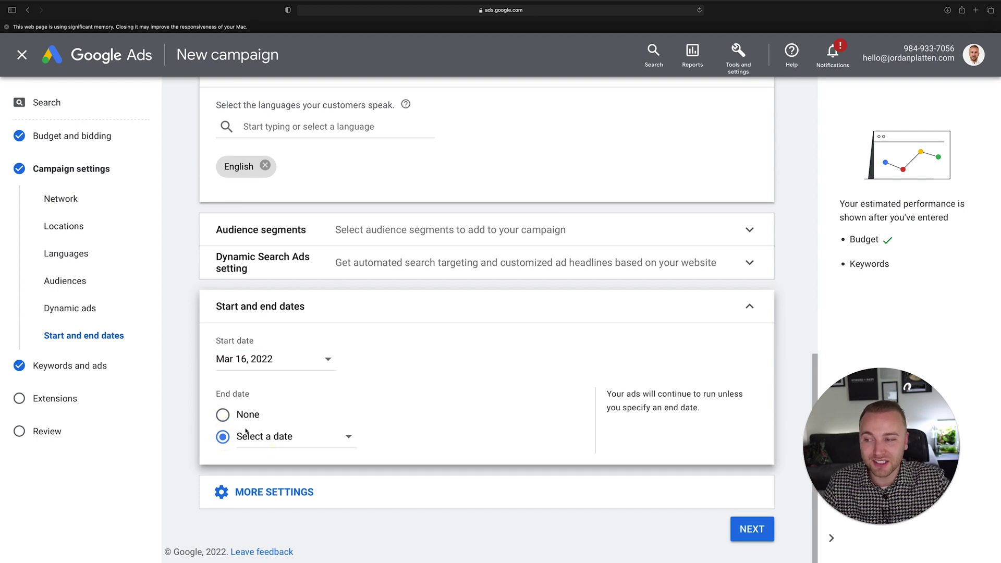
click(223, 415)
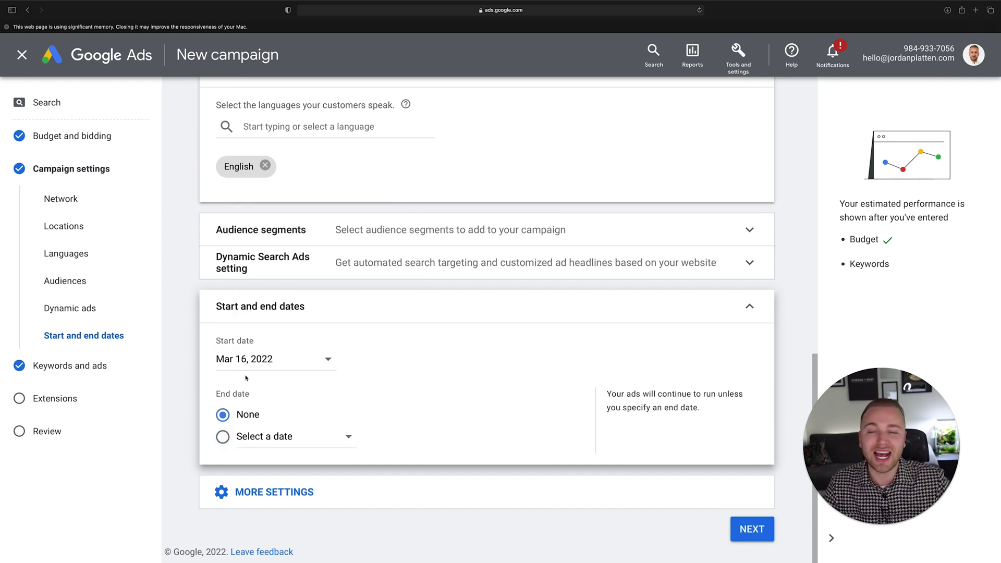
click(655, 311)
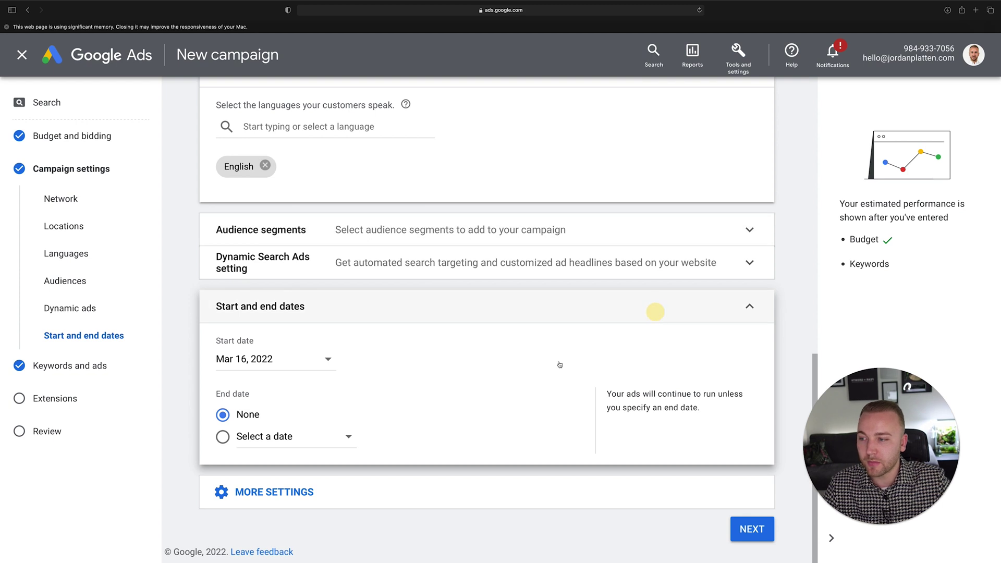
Step: Review the ad schedule's day options and leave the schedule on all days from 00:00 to 00:00
click(275, 490)
scroll(312, 500, down, 2)
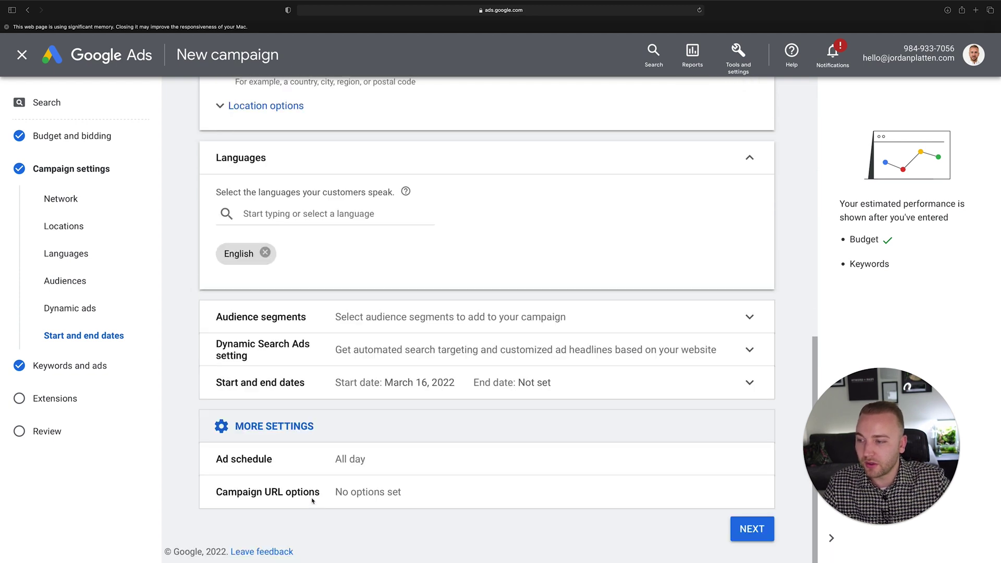
click(620, 466)
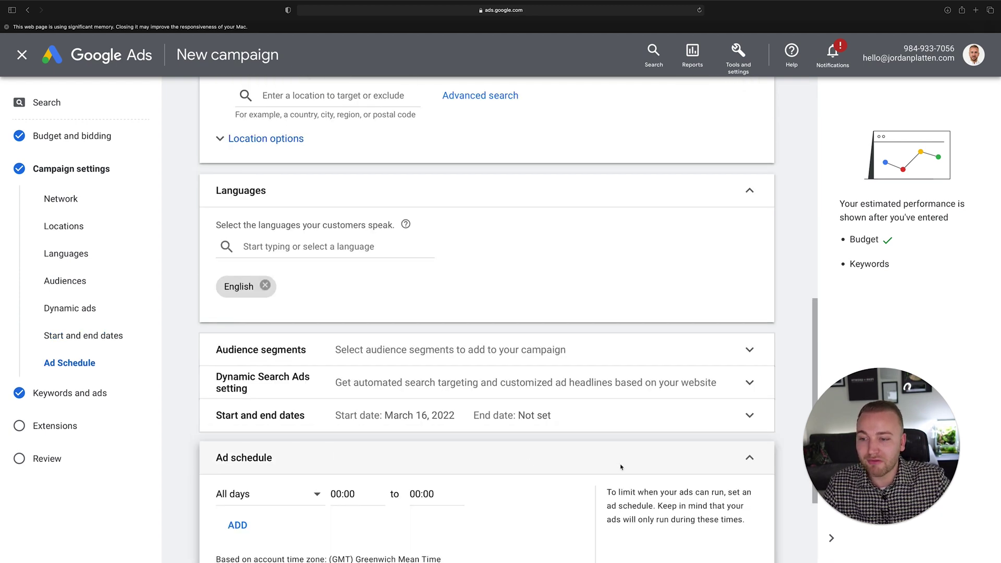
scroll(469, 454, down, 3)
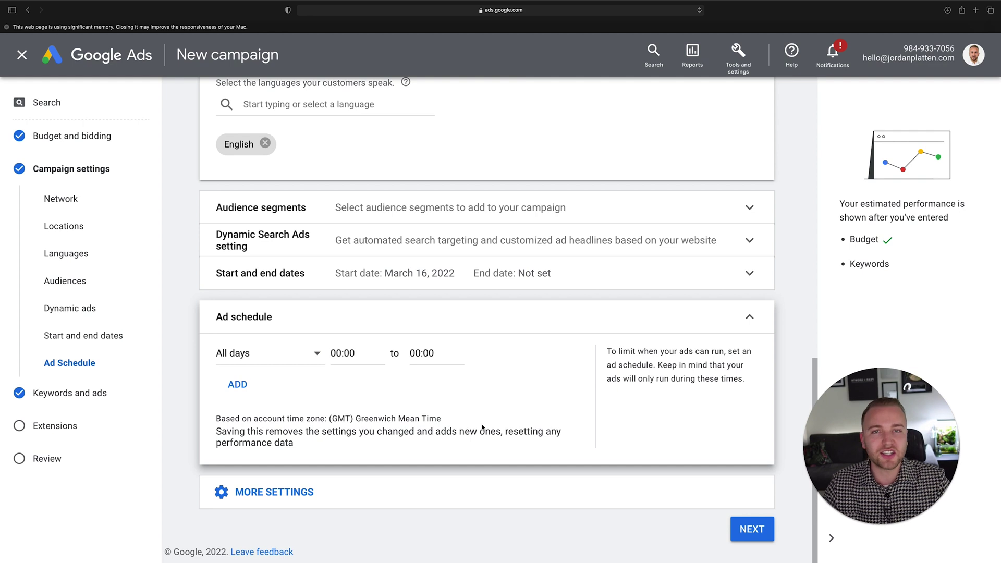
click(308, 353)
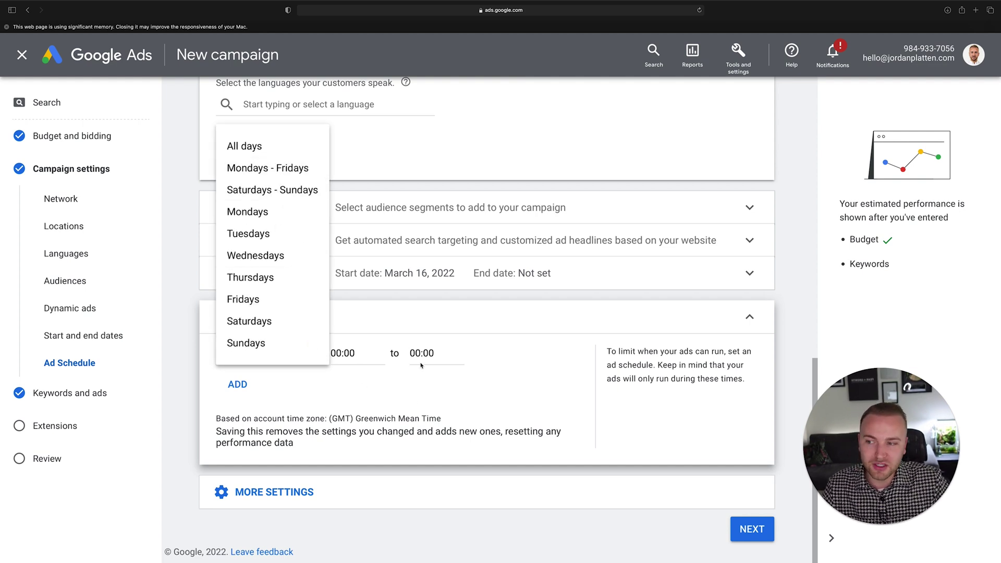
click(396, 365)
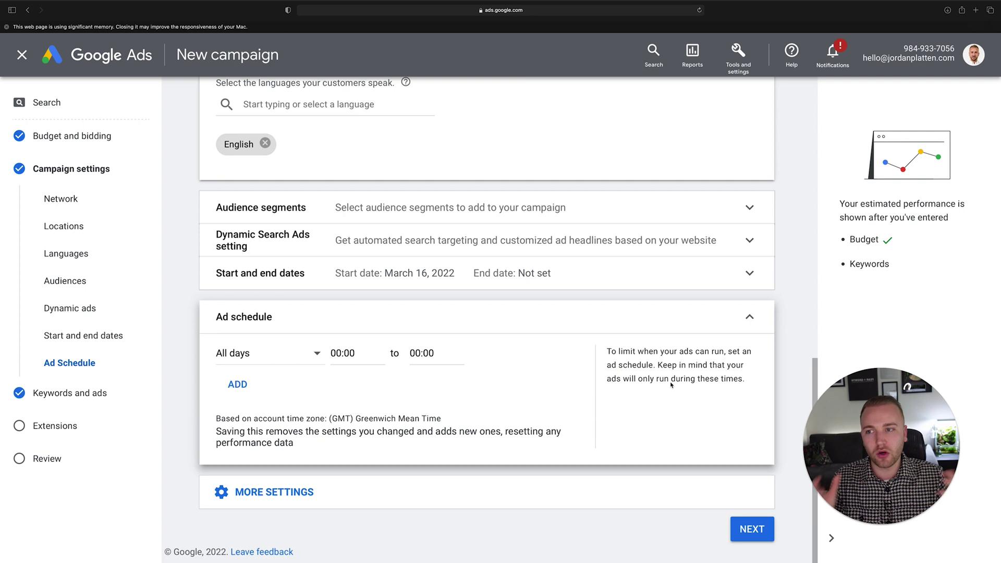
click(709, 316)
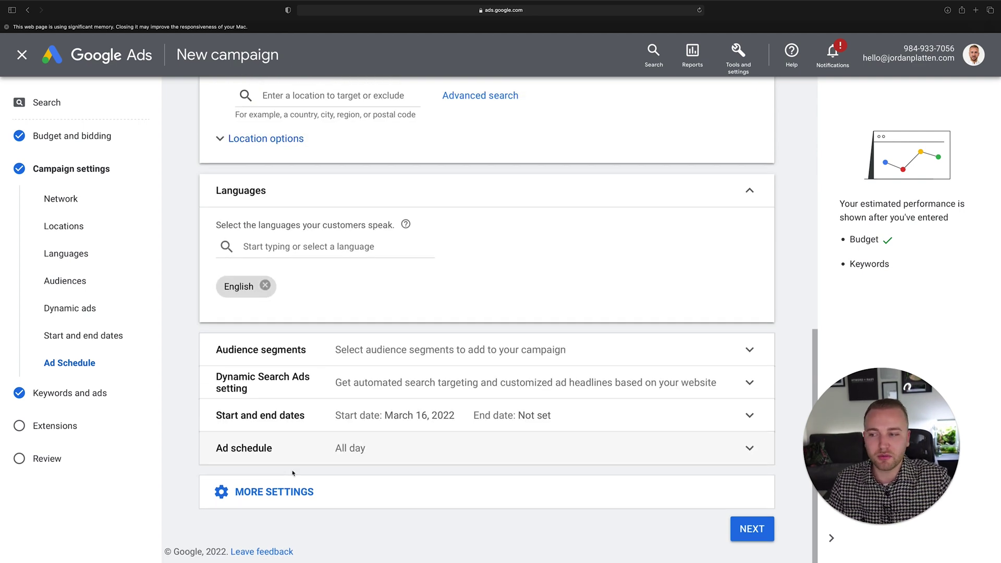
Step: Check the remaining additional settings, proceed to Keywords and ads, and prepare to enter a related web page URL
click(286, 490)
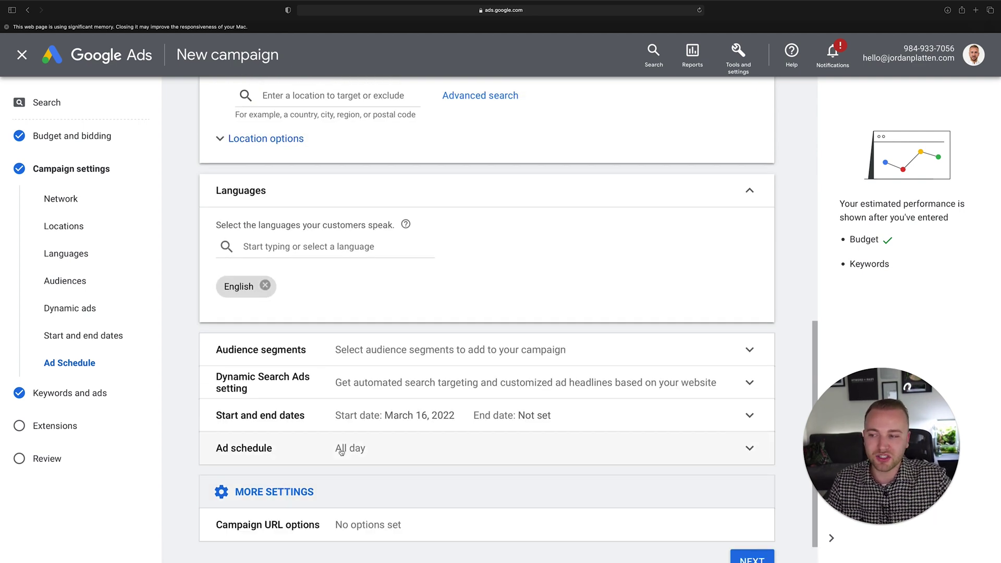
click(316, 495)
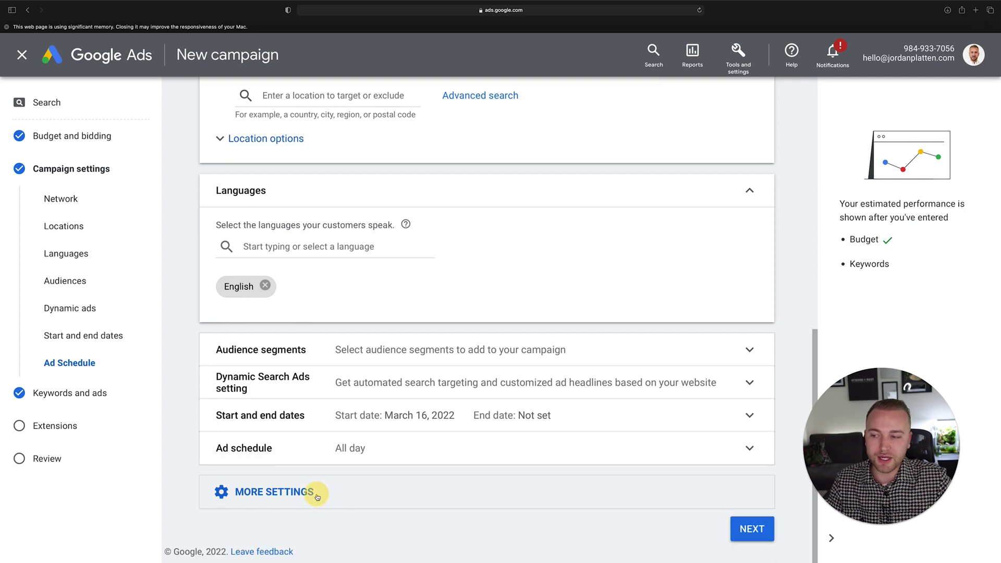
click(752, 528)
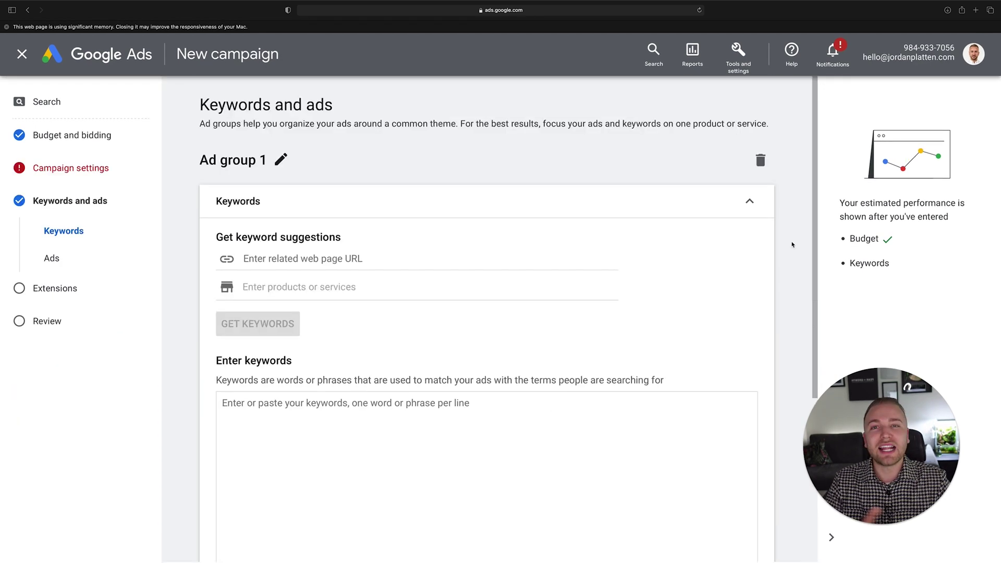
click(311, 261)
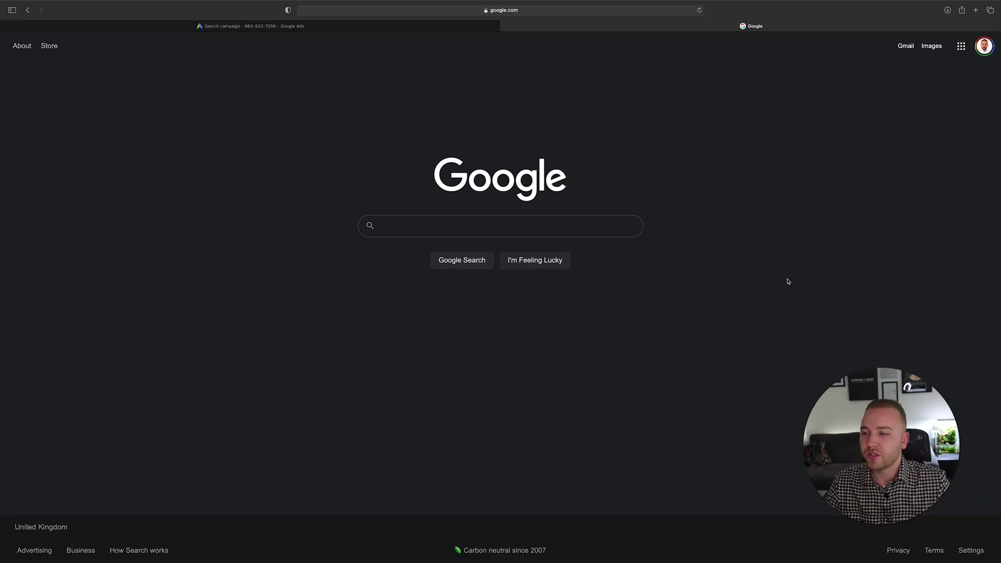
Step: Switch to Google Search and search for "pet toys"
click(422, 223)
text(pe)
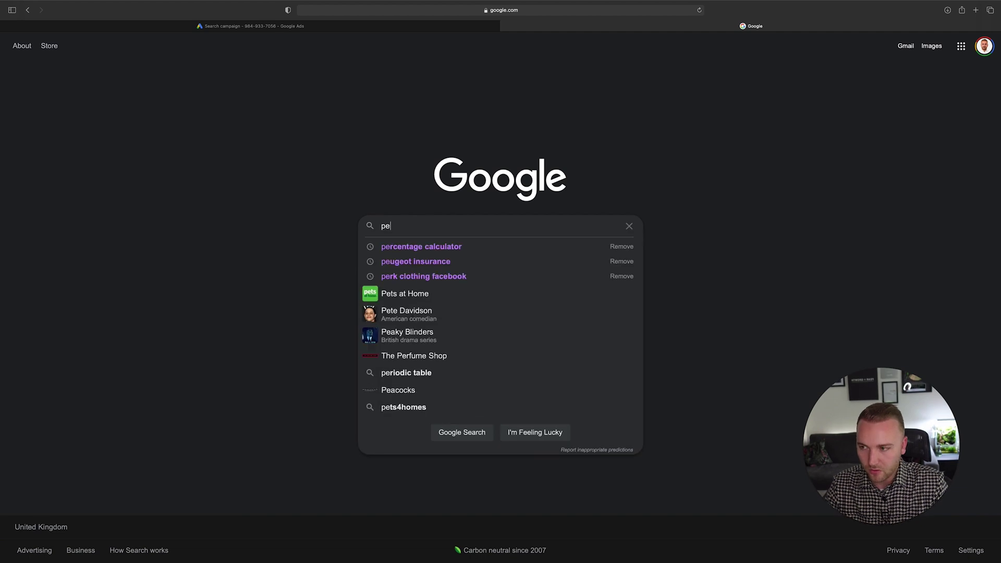
text(t c)
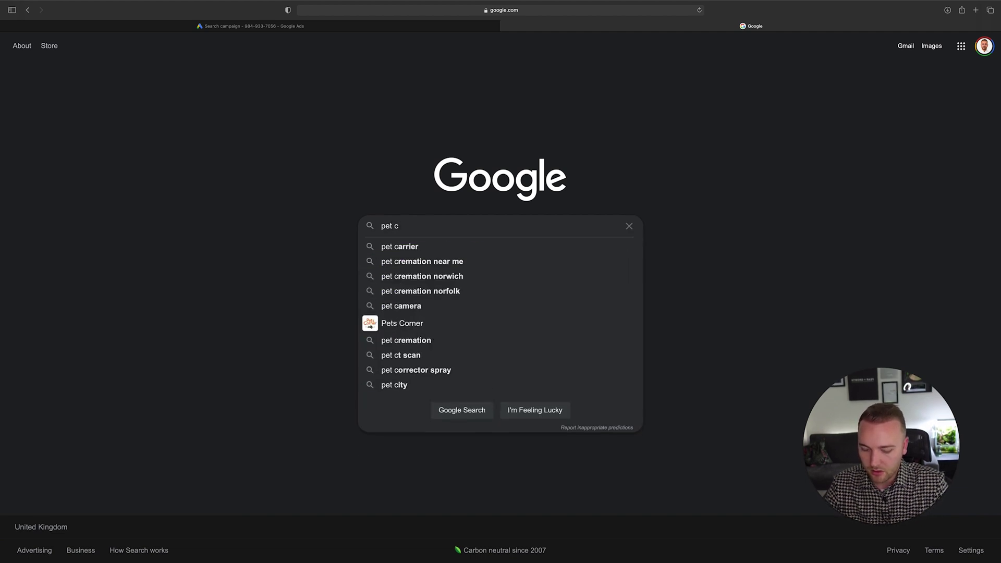
text(lothing)
key(BackSpace)
key(BackSpace)
key(BackSpace)
key(BackSpace)
key(BackSpace)
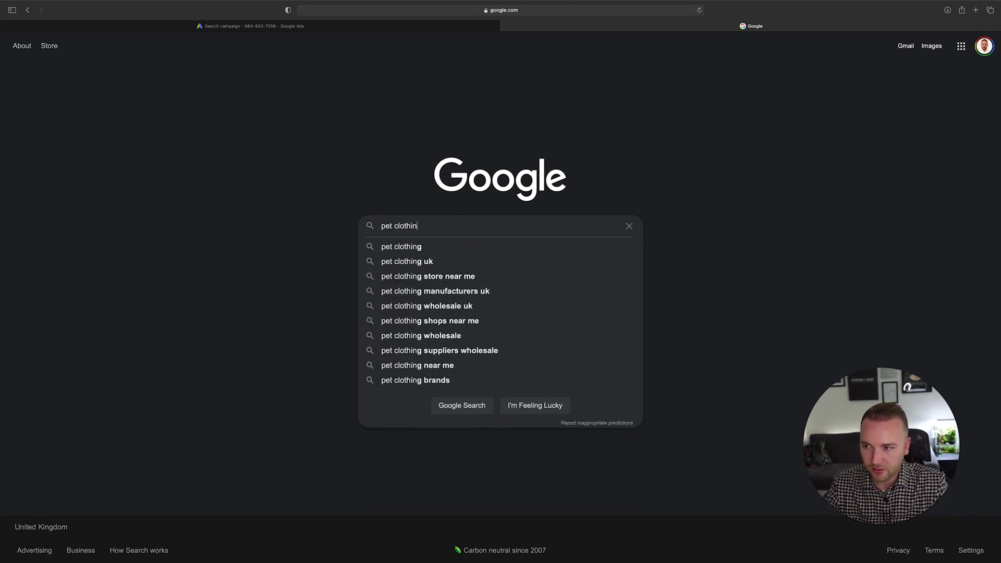
key(BackSpace)
key(BackSpace)
key(BackSpace)
text(toys)
key(Return)
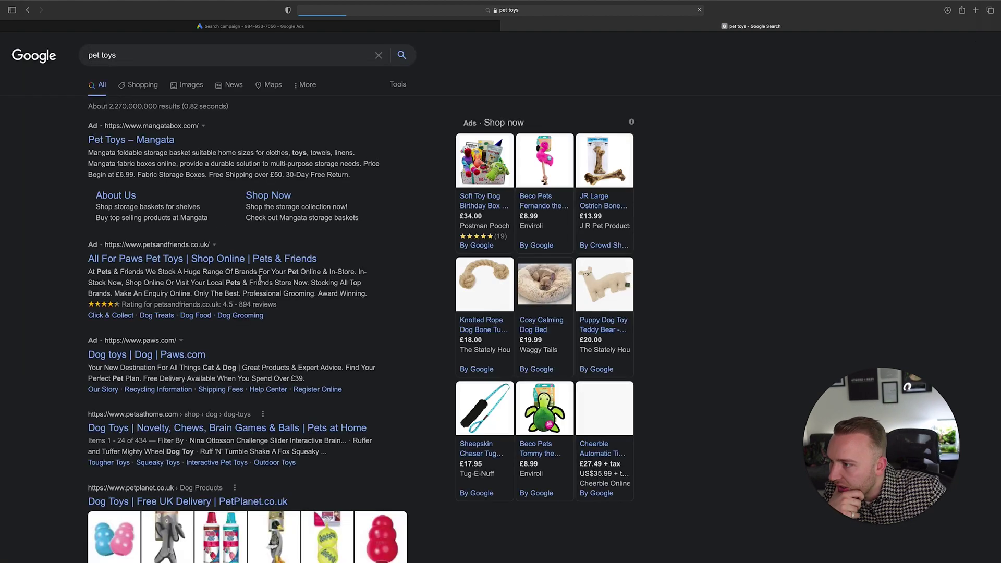
Step: Open the Frogg Robert Red Chew Treat Dog Toy page through the Pets Corner search result and browse its product photos
scroll(237, 276, down, 10)
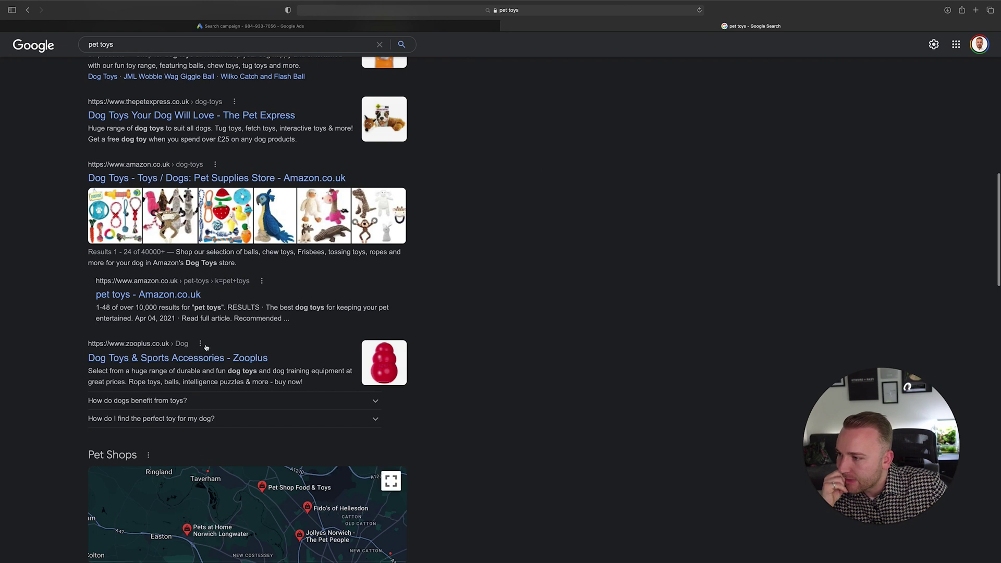
scroll(245, 339, down, 10)
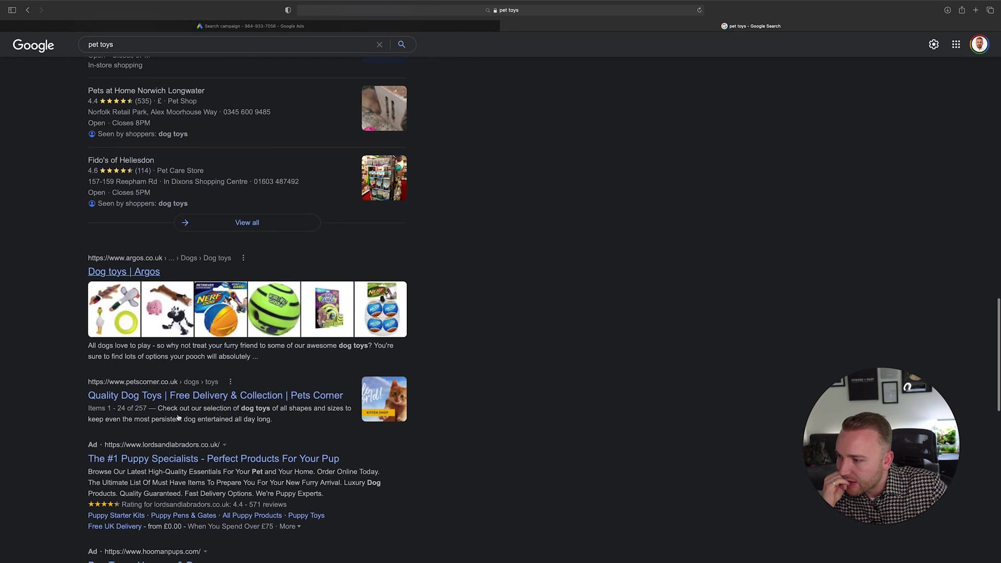
scroll(198, 422, up, 1)
click(216, 425)
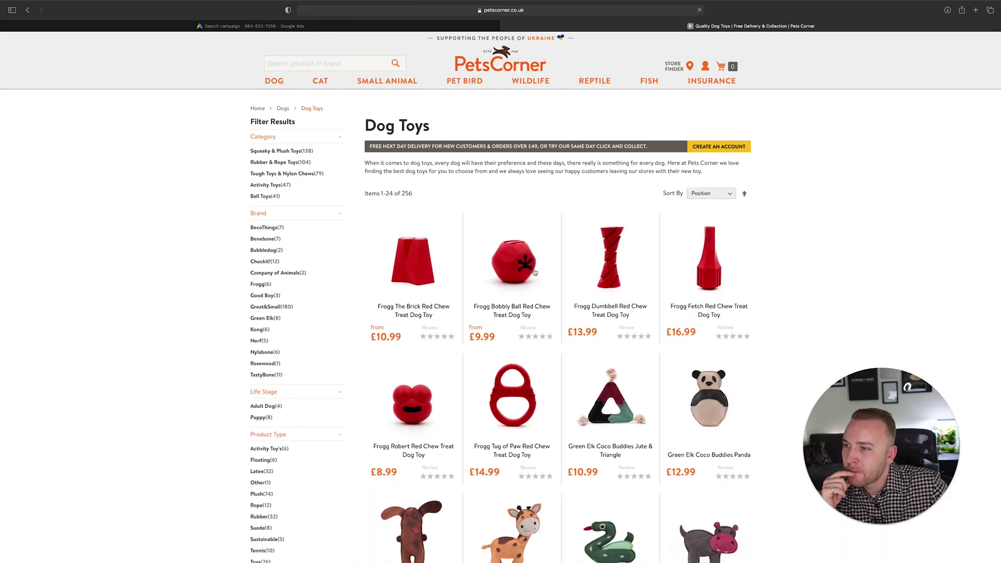
scroll(355, 360, down, 5)
click(417, 183)
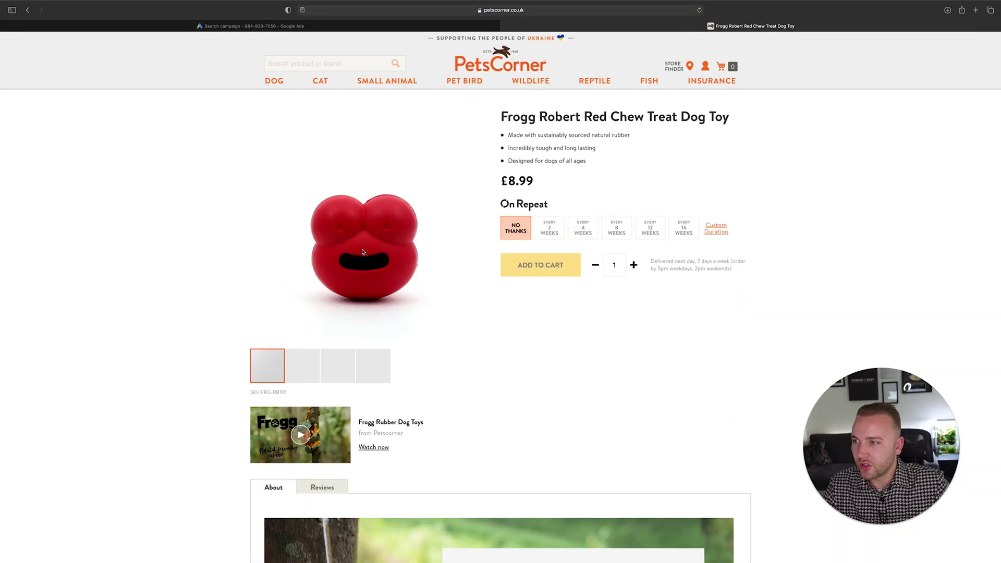
click(470, 243)
click(470, 239)
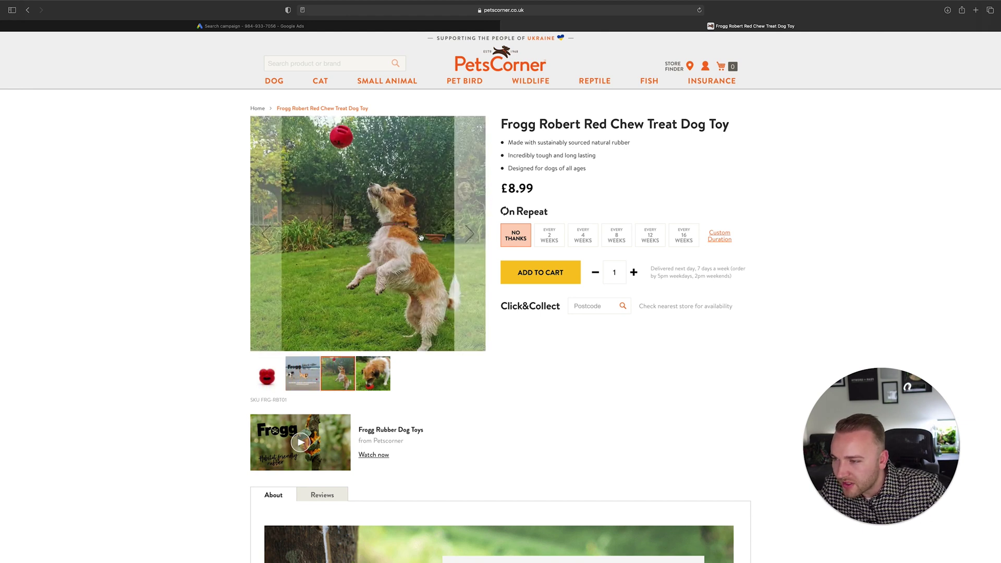
click(267, 240)
click(267, 241)
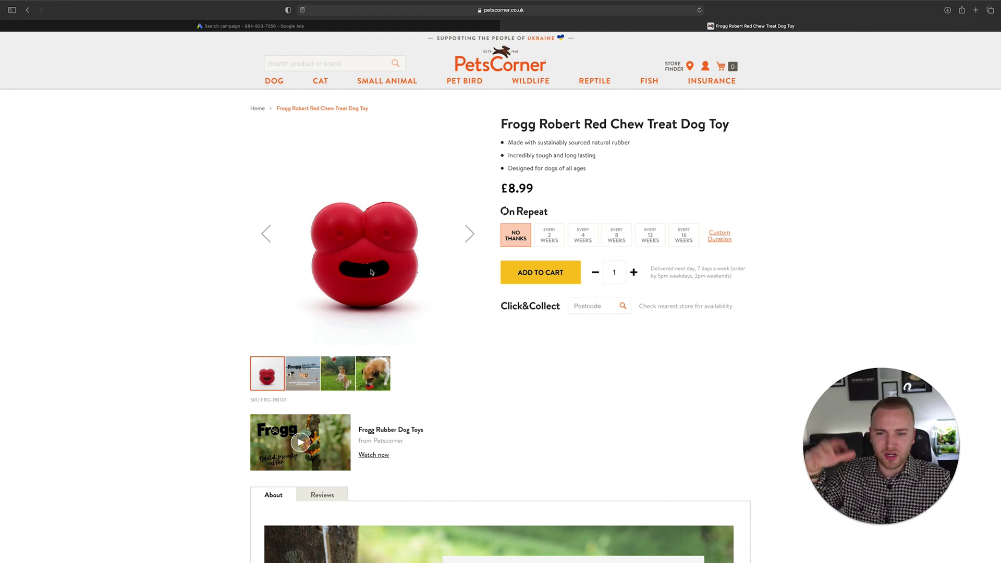
Step: Copy the dog toy page's URL into the related web page field in Google Ads and generate keyword suggestions
click(577, 11)
key(super+c)
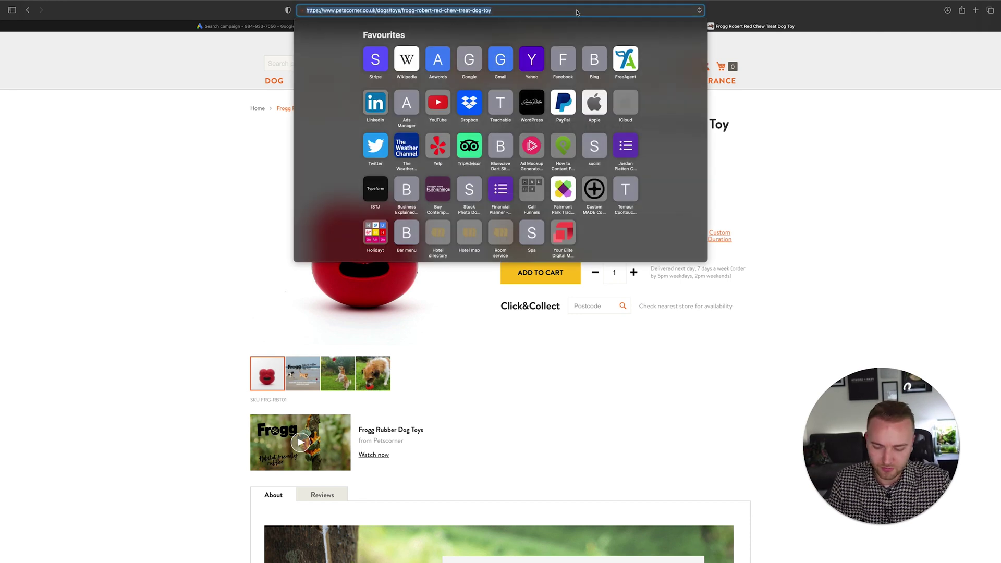
click(235, 26)
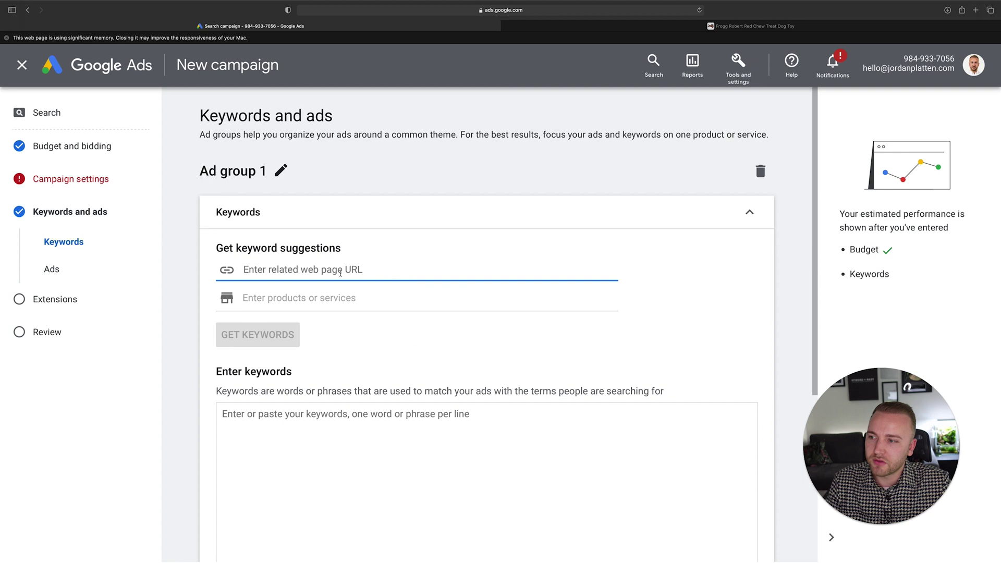
key(super+v)
click(232, 339)
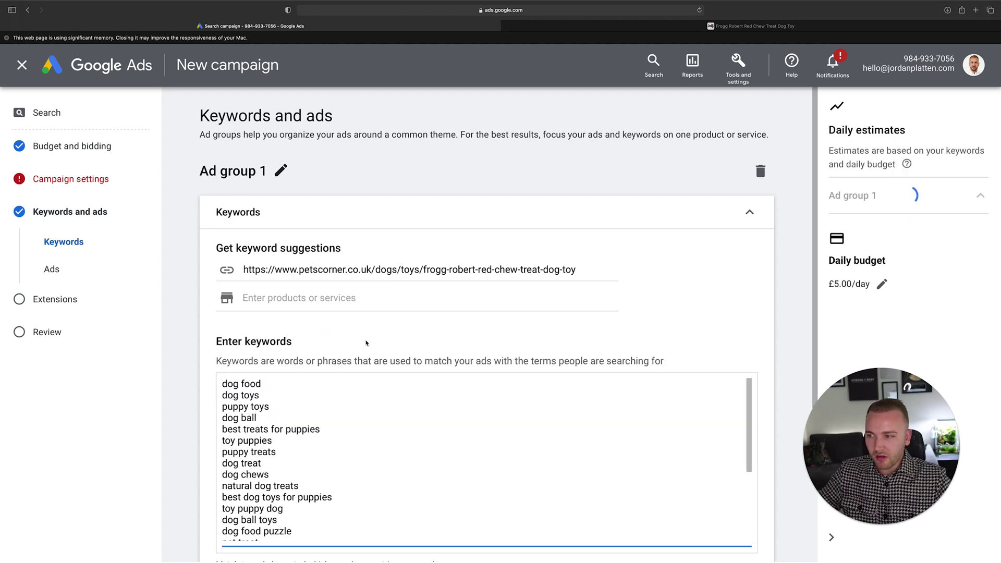
Step: Review the suggested keywords for Ad group 1 and delete "dog food dog food" from the list
scroll(353, 402, down, 5)
scroll(337, 394, down, 4)
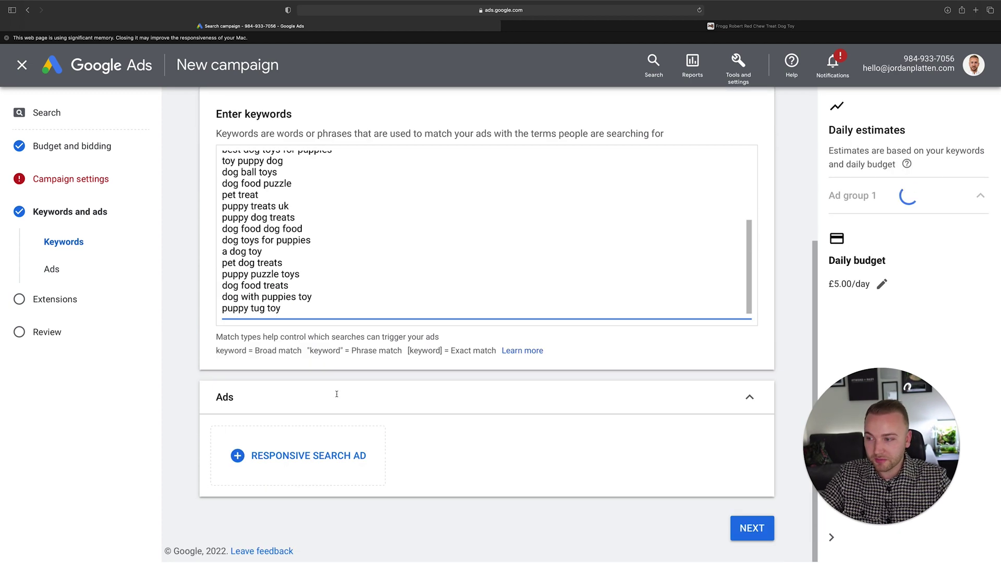
scroll(341, 365, up, 3)
scroll(346, 336, up, 5)
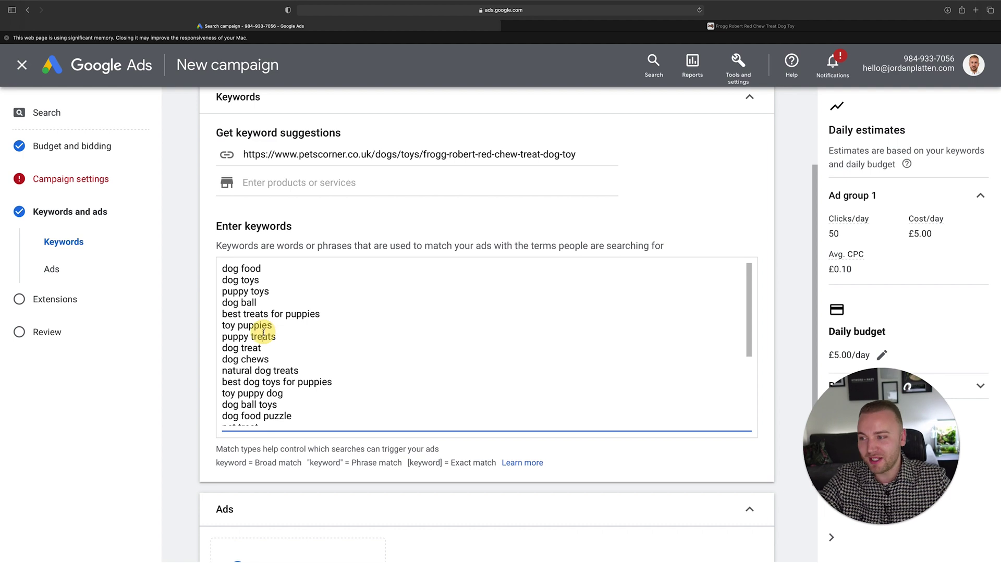
scroll(260, 349, down, 5)
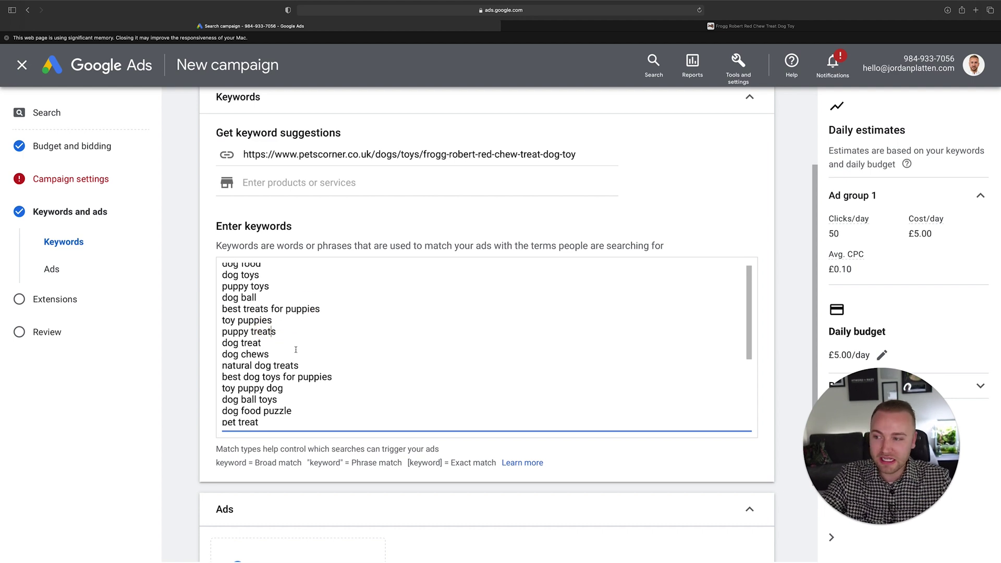
scroll(296, 353, down, 3)
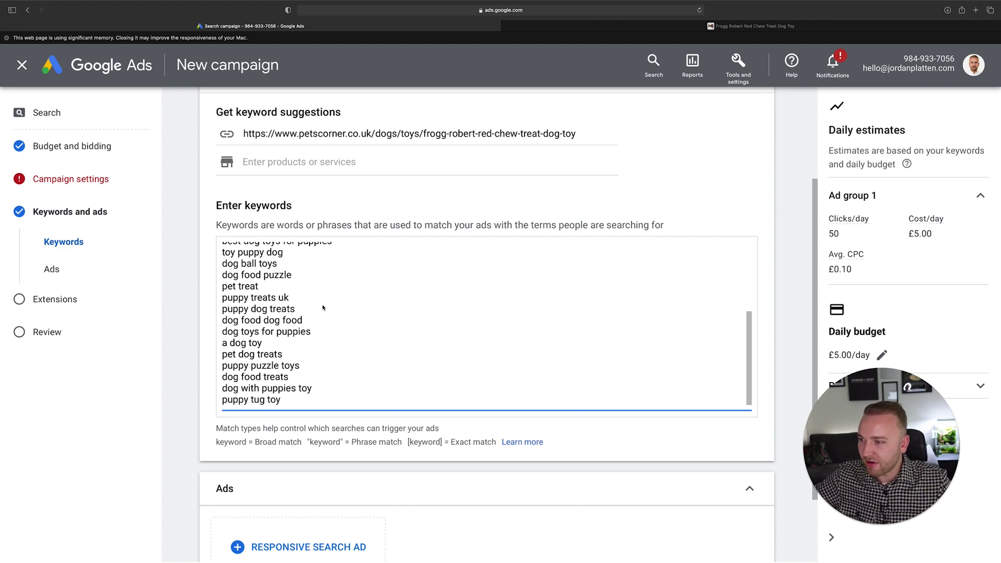
drag(313, 323, 220, 324)
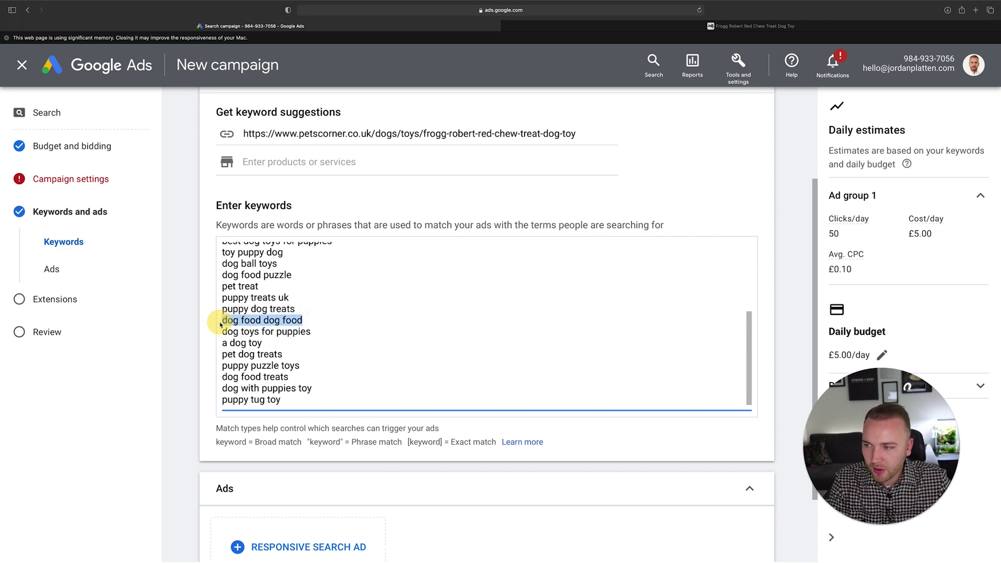
key(BackSpace)
key(BackSpace)
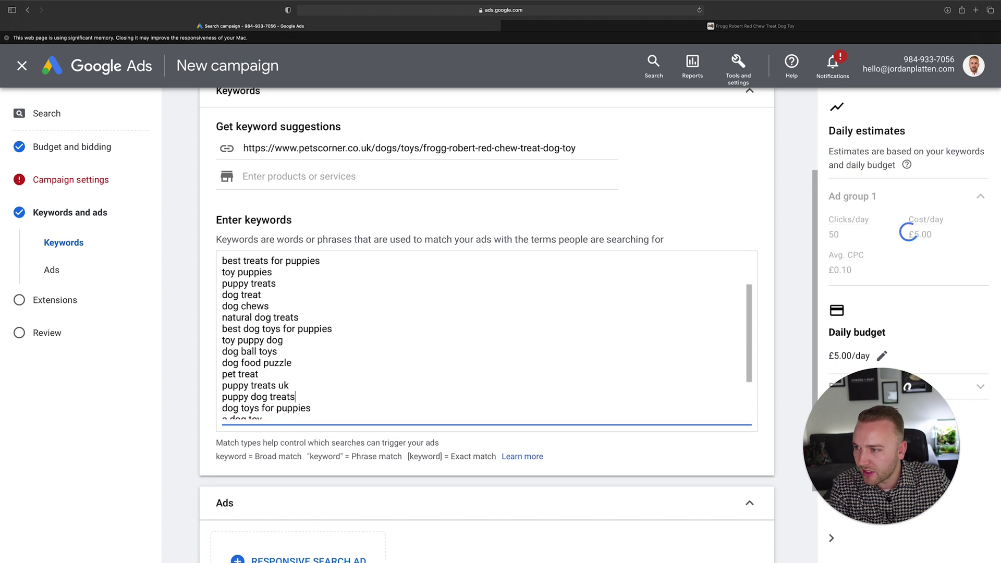
Step: Delete the first suggested keyword and "best treats for puppies" from Ad group 1's keyword list, closing the empty lines
scroll(268, 321, up, 5)
scroll(208, 396, down, 1)
drag(268, 321, 220, 316)
key(BackSpace)
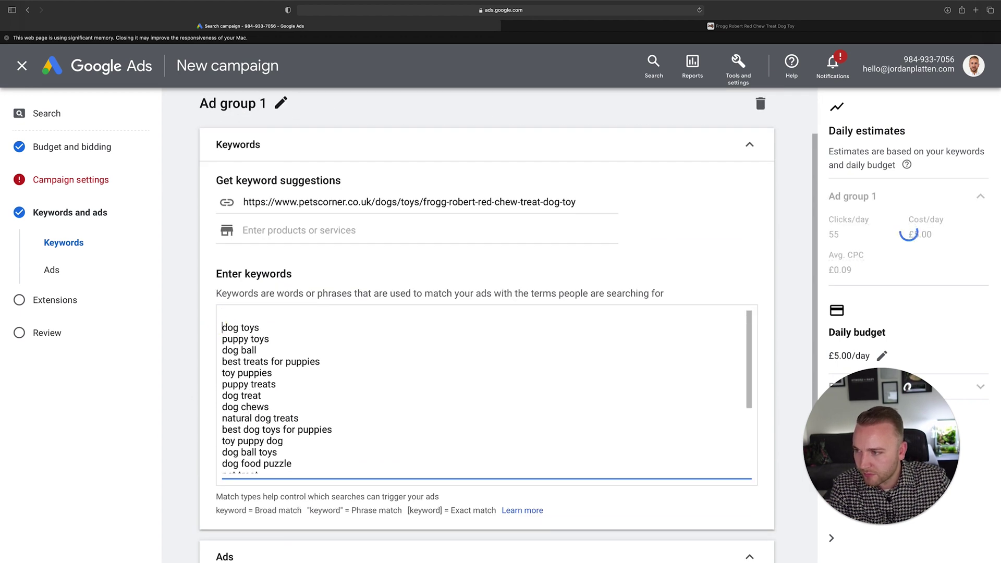
key(BackSpace)
drag(269, 328, 190, 348)
click(269, 339)
key(BackSpace)
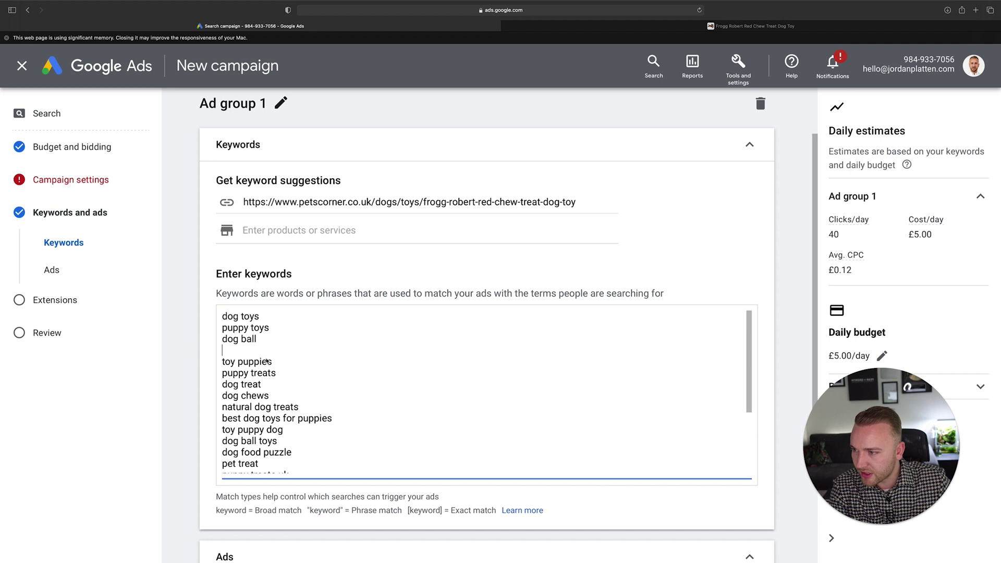
key(BackSpace)
Step: Delete every keyword listed after "toy puppies", from "puppy treats" through "puppy tug toy"
click(230, 365)
drag(233, 367, 356, 474)
key(BackSpace)
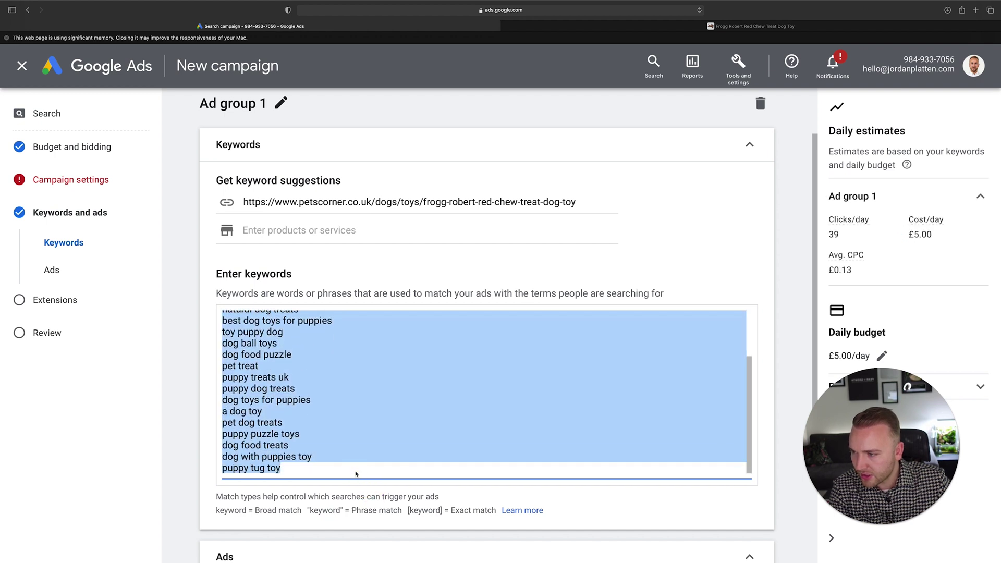
key(BackSpace)
scroll(310, 440, up, 2)
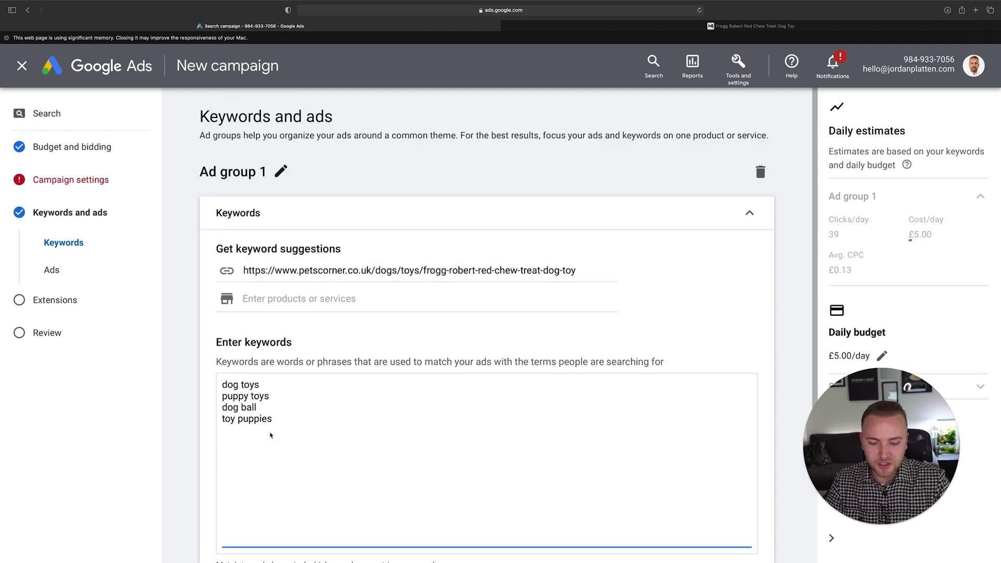
scroll(270, 435, down, 2)
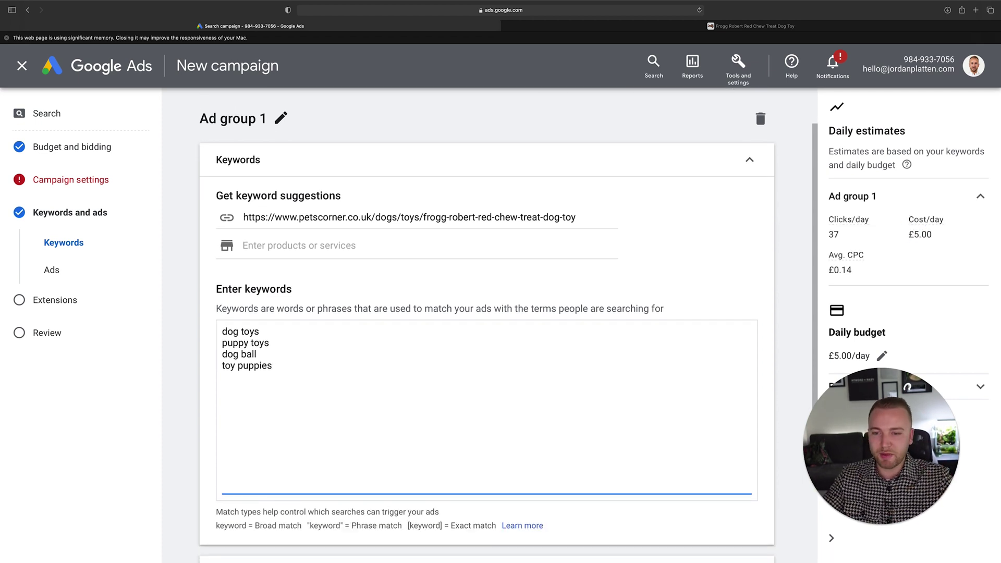
drag(865, 433, 46, 452)
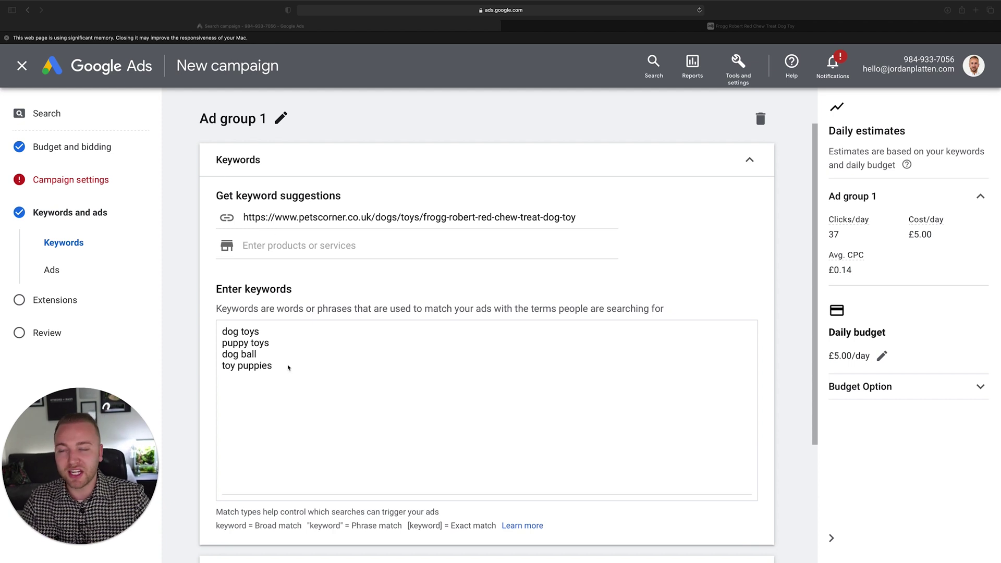
Step: Replace the keyword "toy puppies" with "dog chew"
click(286, 366)
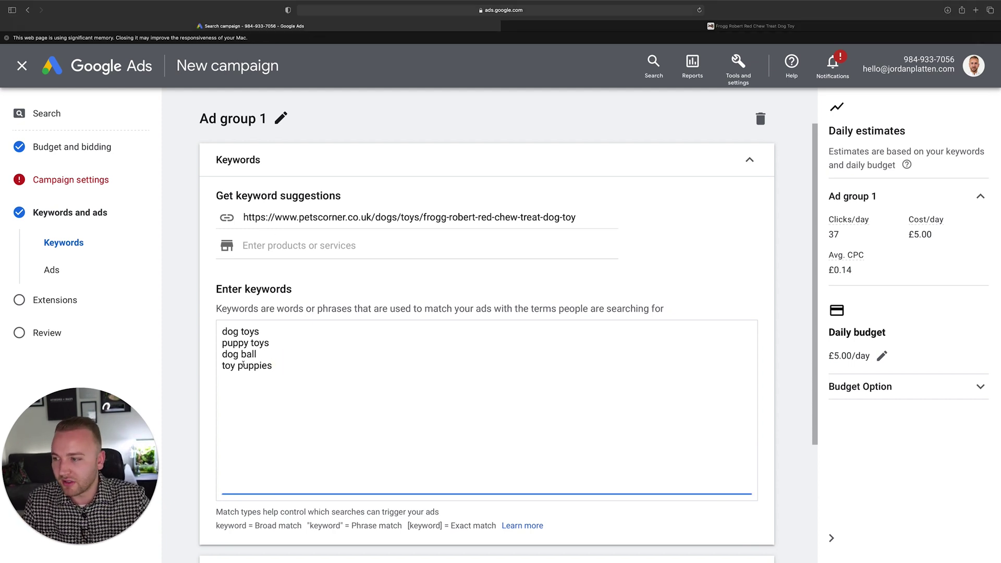
click(222, 369)
drag(279, 367, 201, 367)
key(BackSpace)
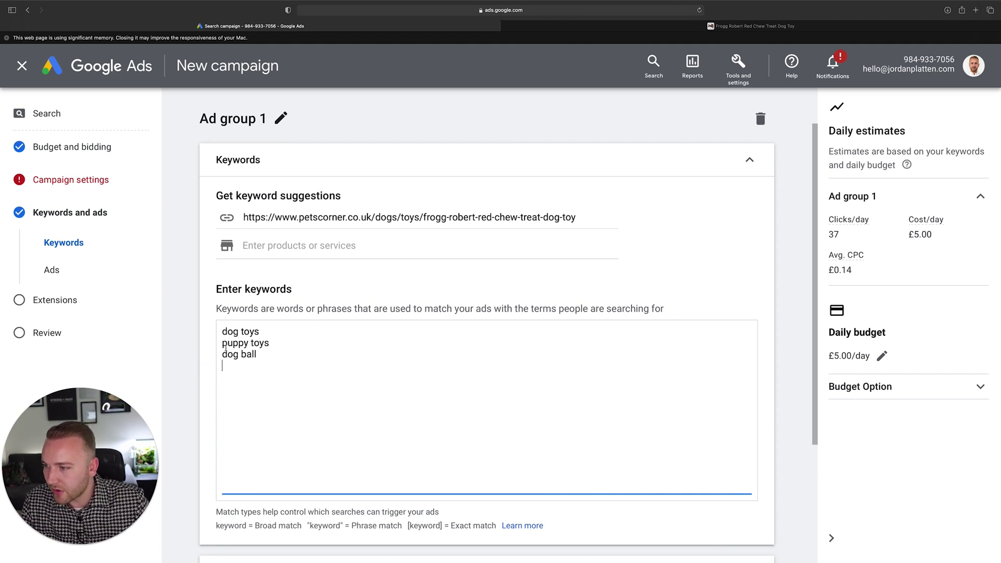
text(D)
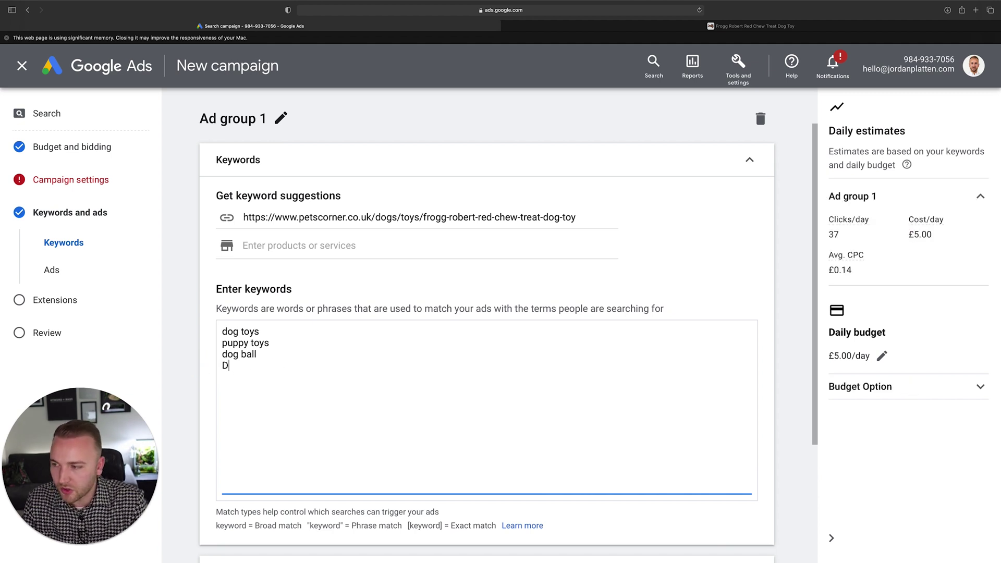
key(BackSpace)
text(dog chew)
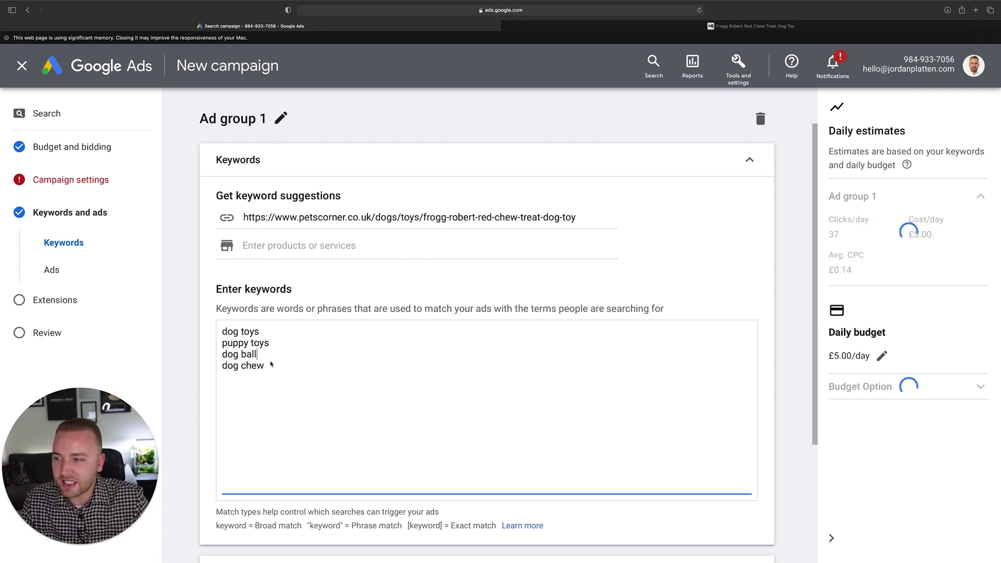
Step: Compare the keyword list with the notes on broad, phrase and exact match notation
drag(267, 366, 215, 366)
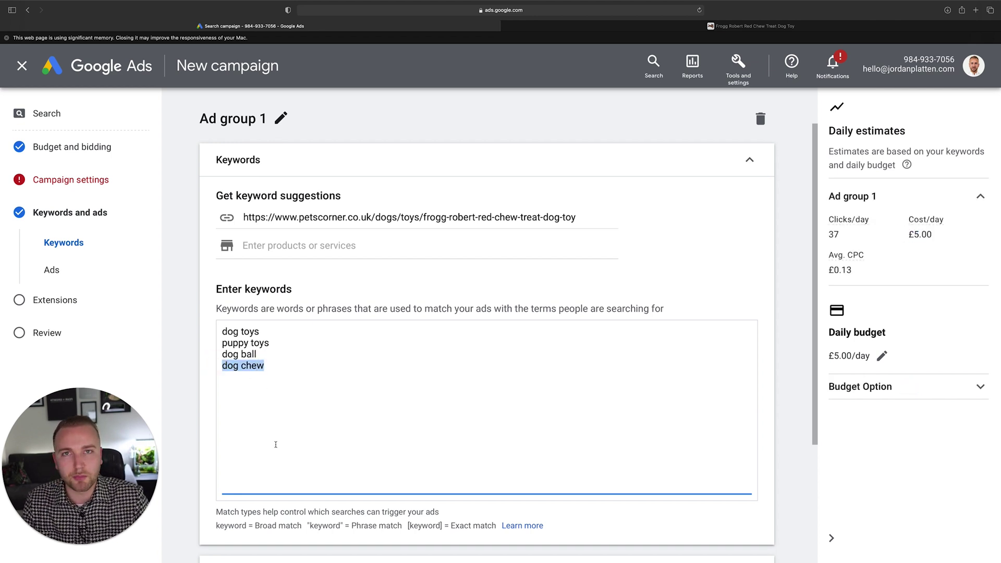
scroll(220, 546, down, 5)
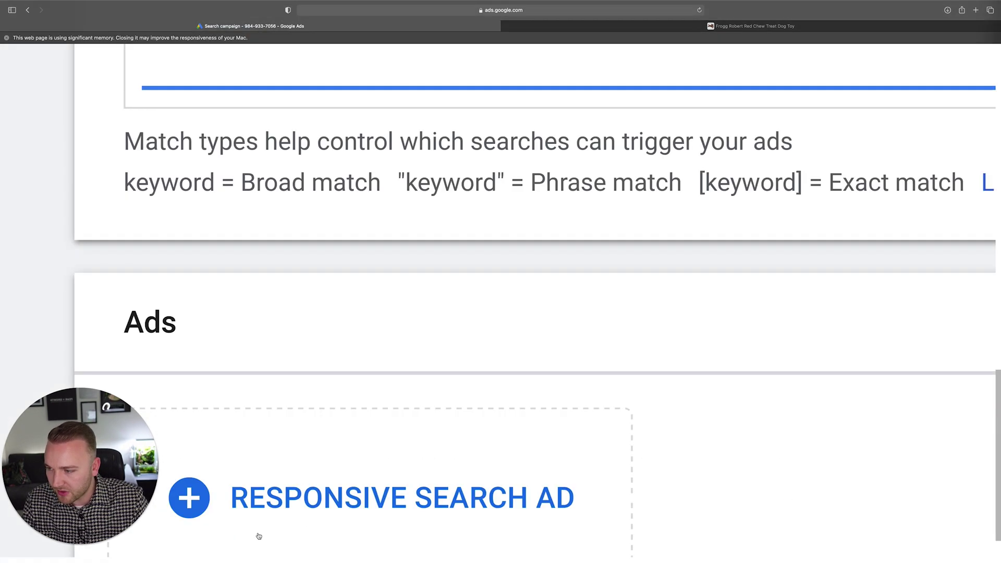
drag(126, 239, 345, 239)
click(251, 240)
scroll(345, 231, up, 10)
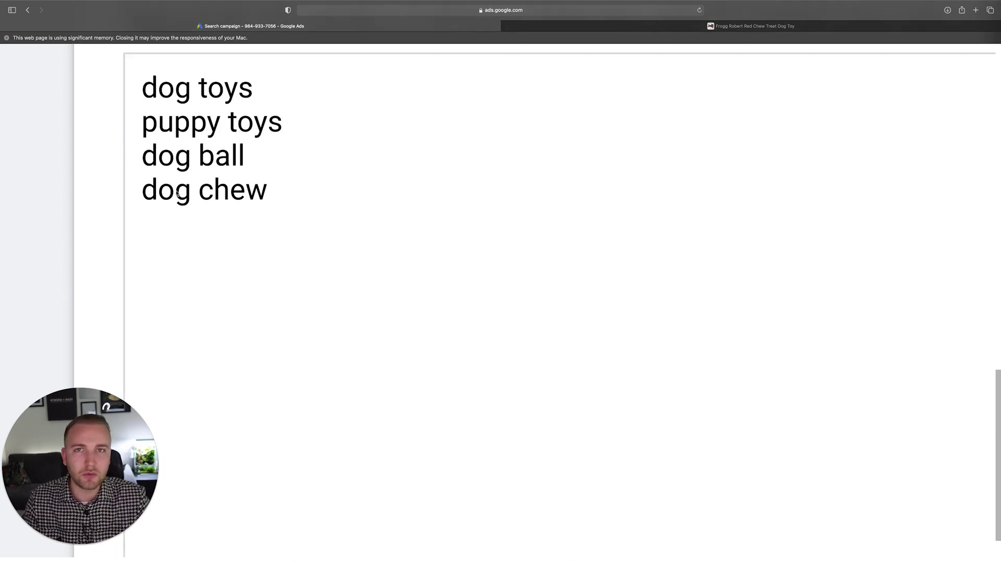
scroll(365, 287, down, 10)
scroll(365, 287, up, 9)
right_click(364, 287)
click(434, 239)
scroll(469, 242, down, 7)
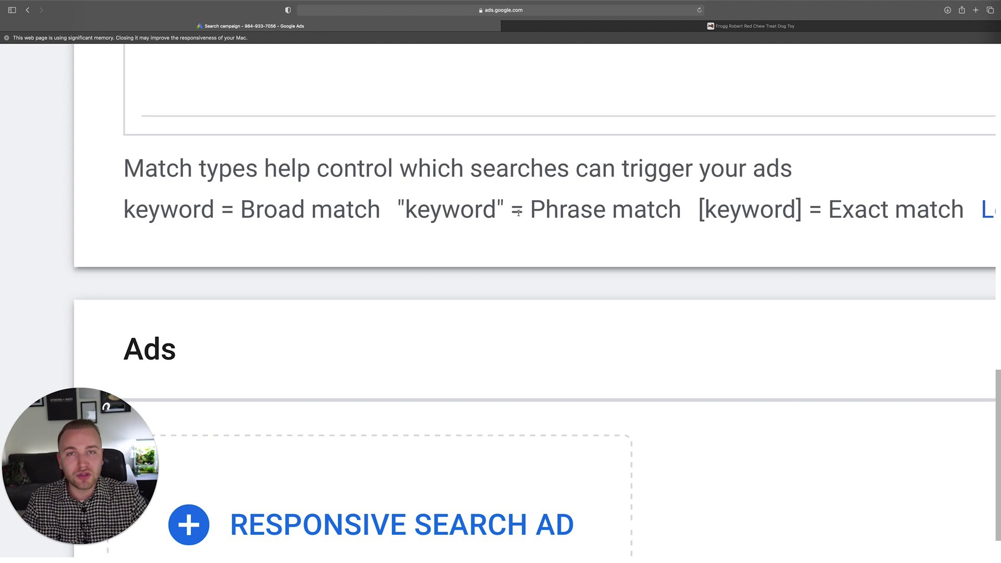
scroll(518, 212, up, 5)
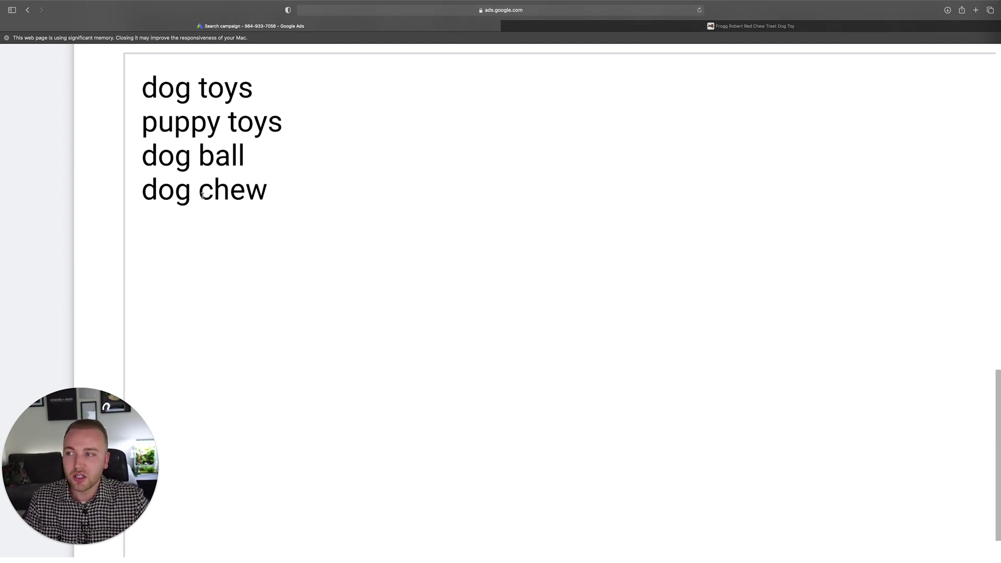
scroll(238, 198, down, 5)
scroll(239, 198, up, 5)
scroll(239, 200, down, 3)
scroll(238, 198, up, 3)
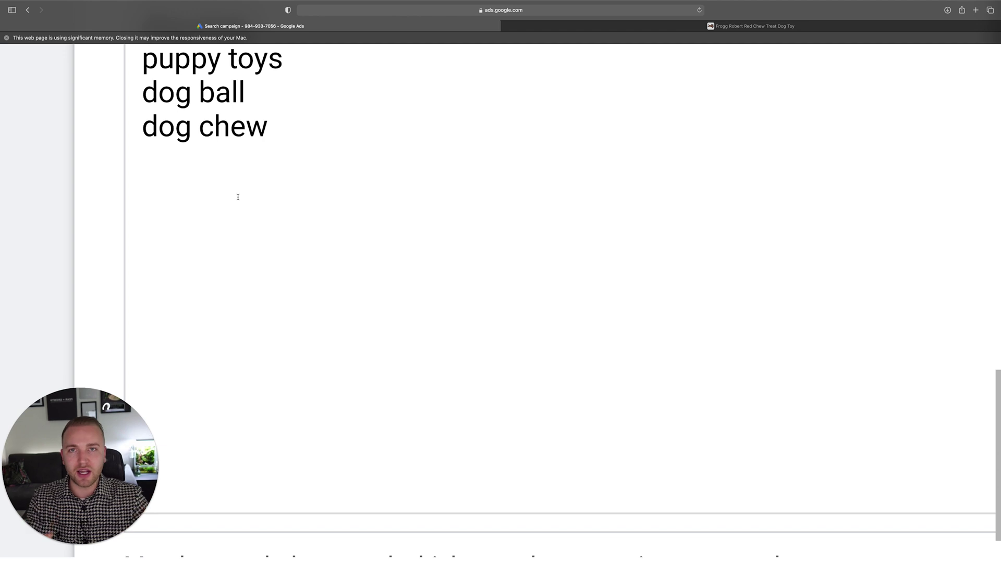
scroll(238, 197, down, 6)
scroll(238, 196, up, 2)
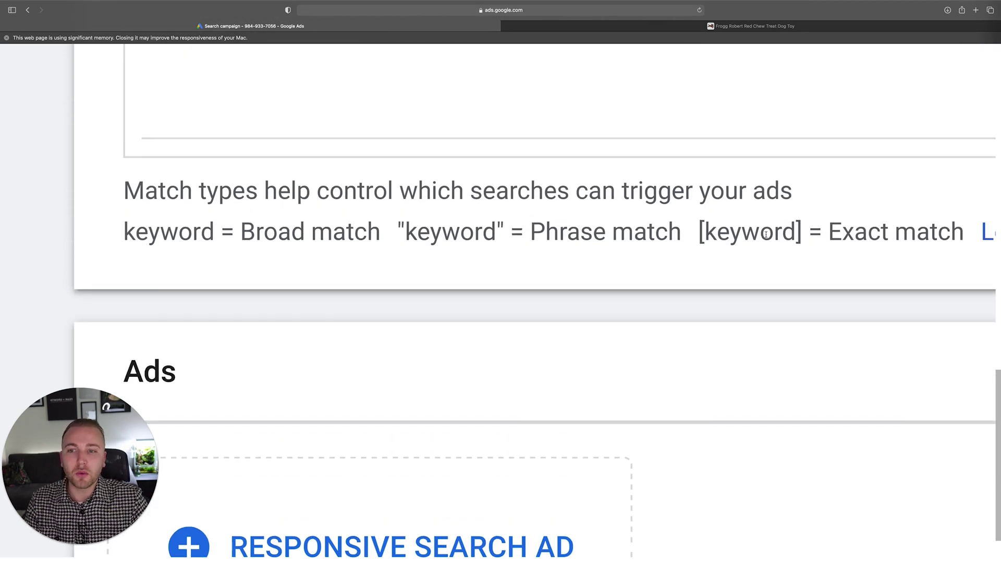
scroll(391, 182, up, 6)
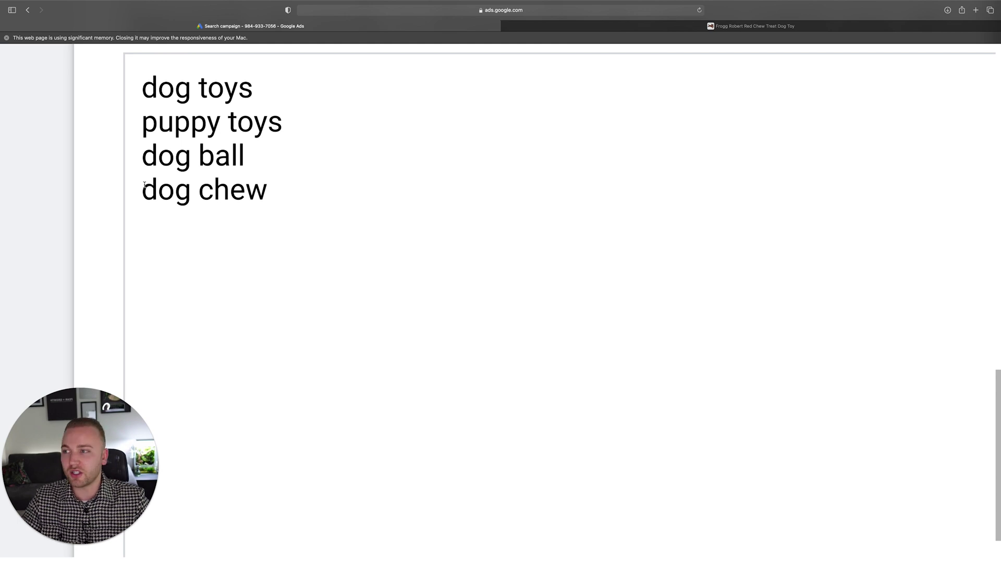
scroll(570, 289, down, 6)
scroll(650, 331, up, 3)
scroll(547, 249, up, 5)
click(331, 224)
scroll(569, 417, down, 10)
scroll(646, 440, up, 4)
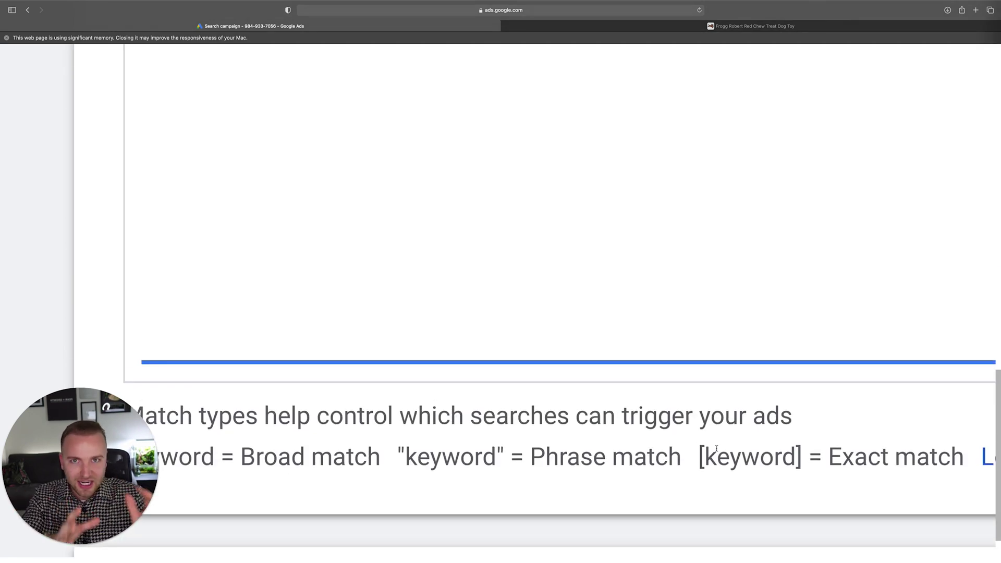
scroll(716, 448, down, 4)
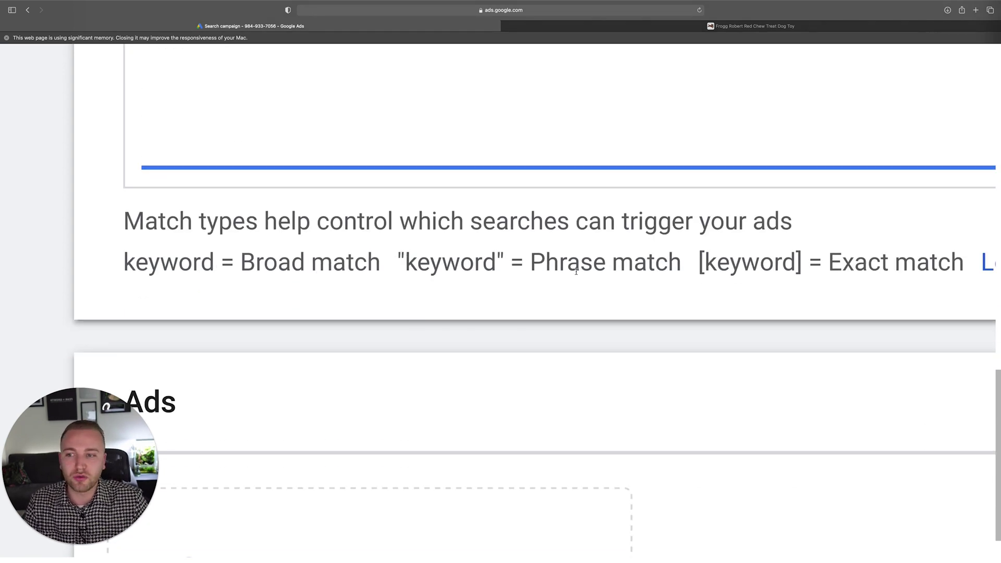
scroll(213, 218, up, 7)
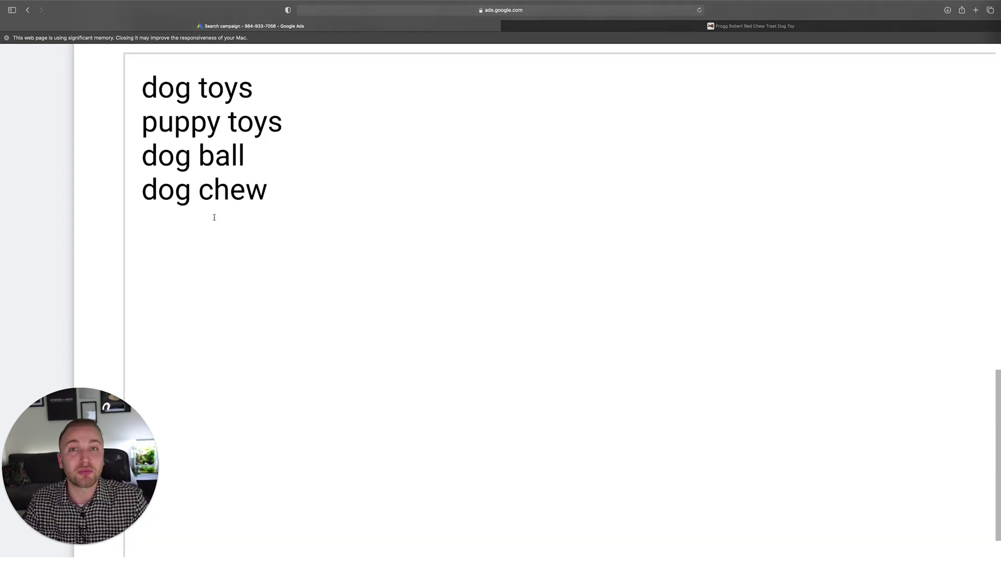
Step: Make the keyword dog toys a phrase match by enclosing it in double quotation marks
click(139, 89)
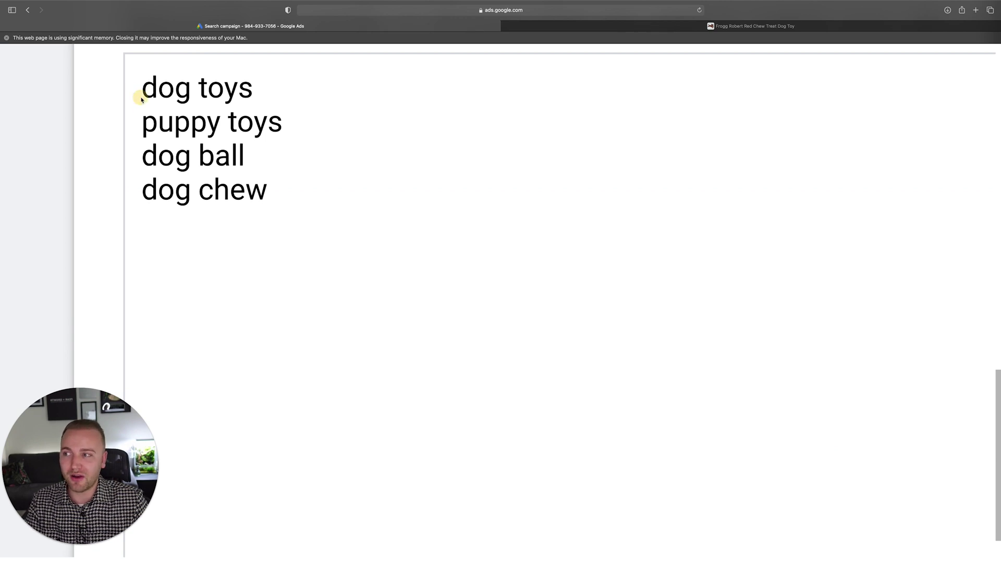
text(")
click(262, 85)
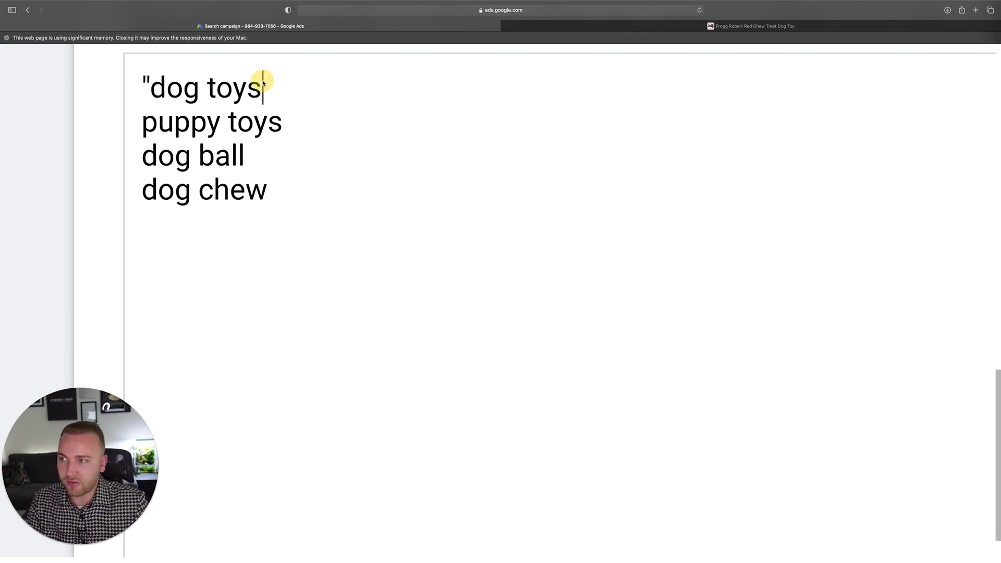
text(")
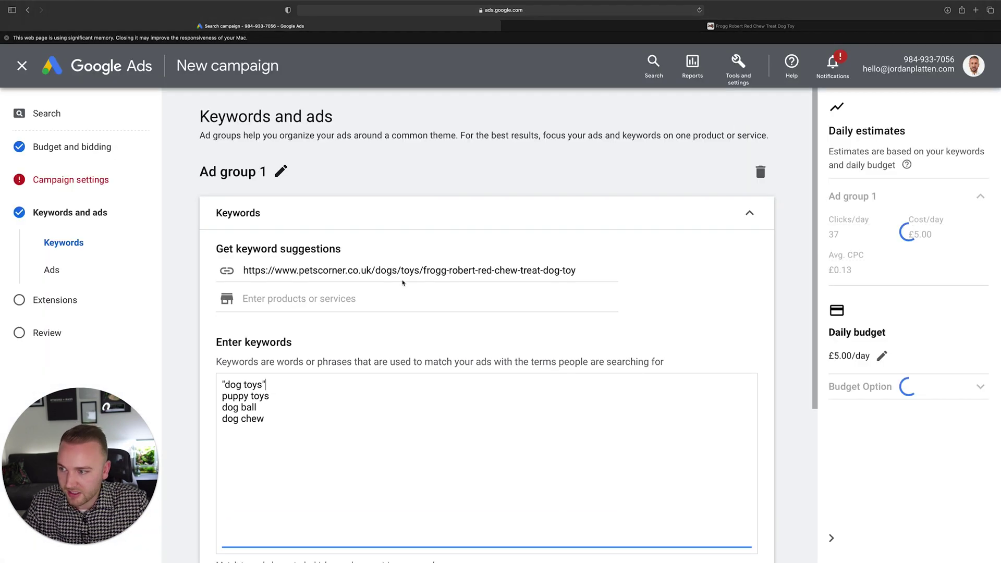
scroll(402, 280, down, 2)
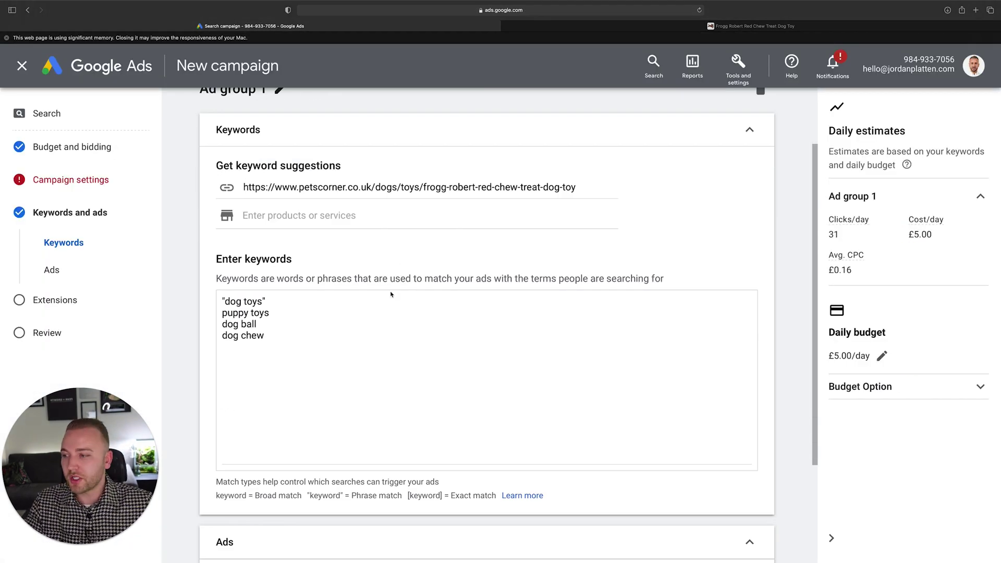
drag(81, 490, 902, 490)
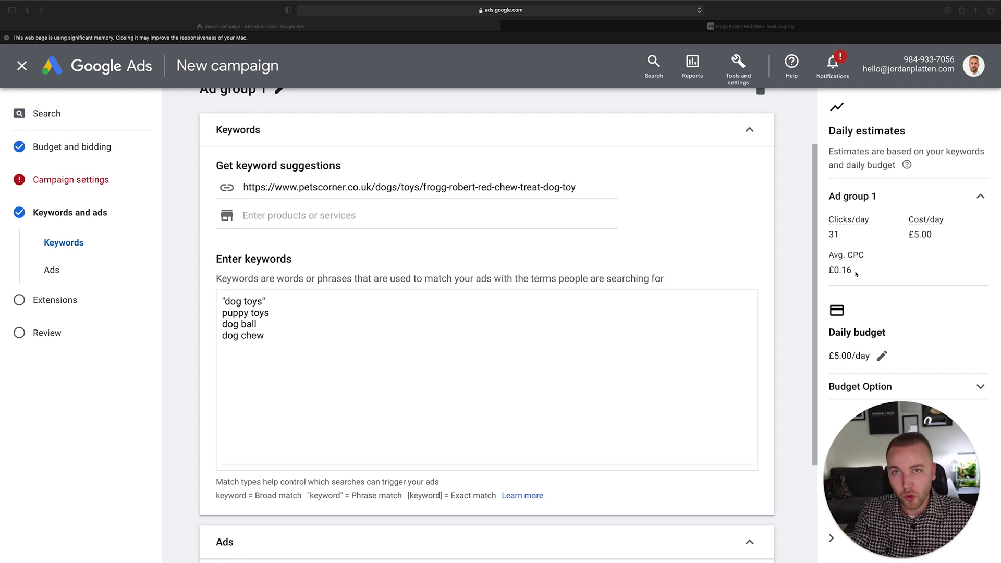
Step: Switch to Google Search, search for "dog toys" and examine how the text ads appear in the results
scroll(798, 330, down, 5)
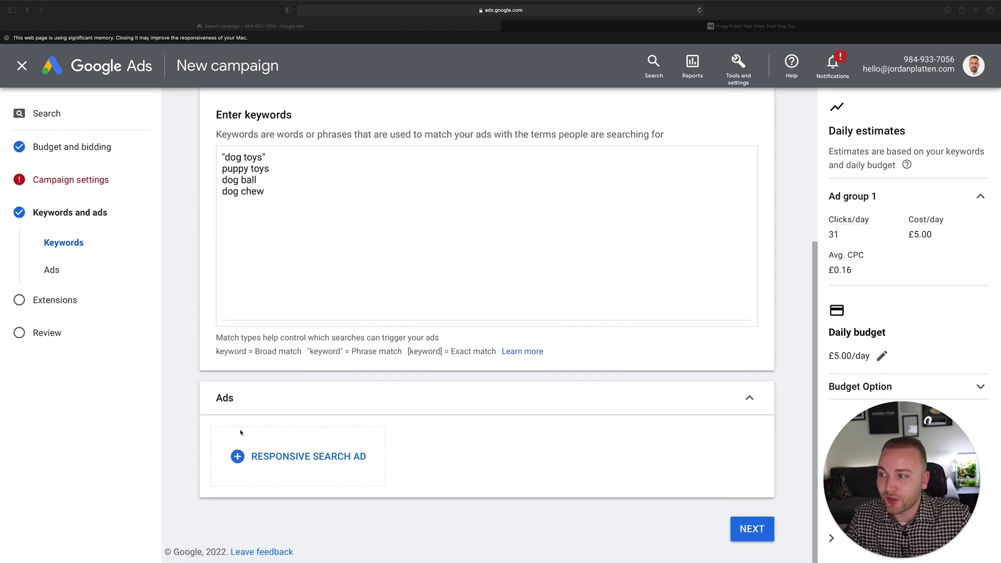
click(292, 452)
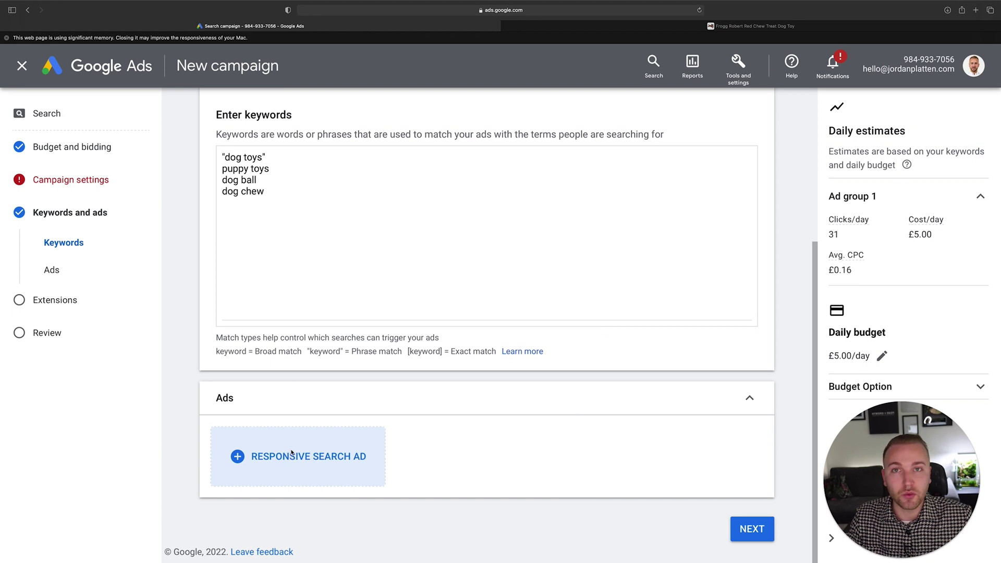
click(865, 24)
click(572, 11)
text(go)
key(Return)
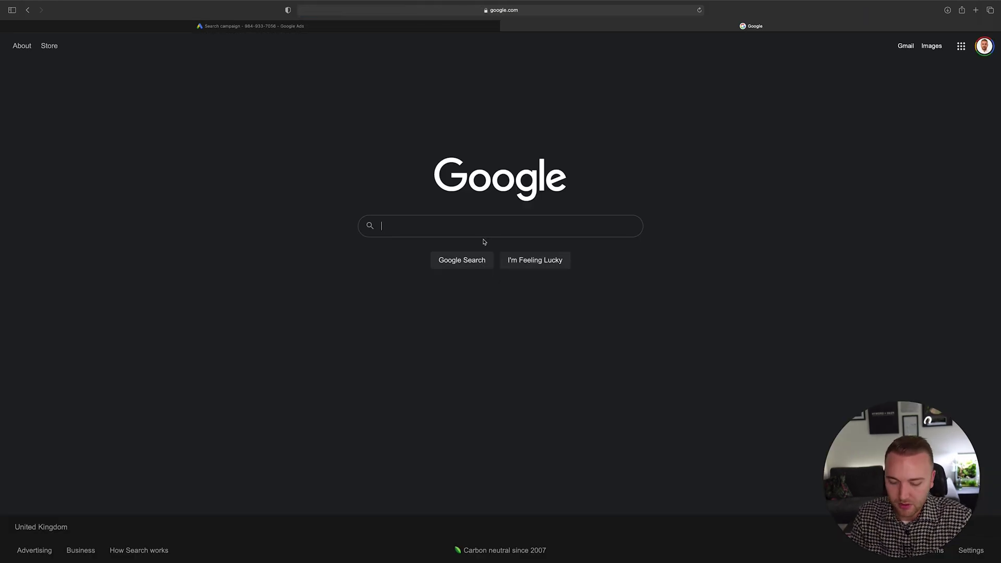
text(dog toys)
key(Return)
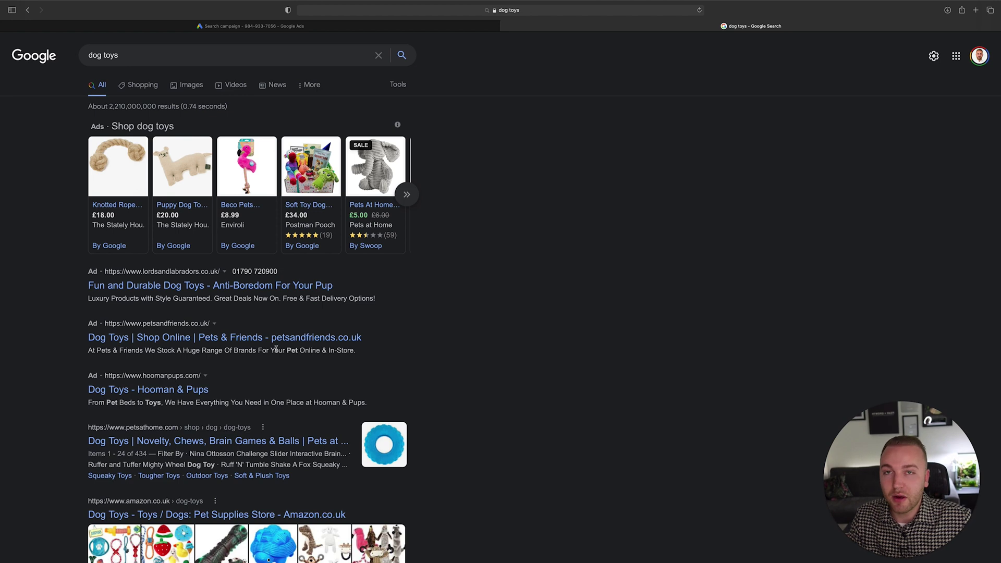
mouse_move(67, 339)
mouse_down()
mouse_move(368, 342)
mouse_move(79, 349)
mouse_move(64, 324)
mouse_up()
click(26, 319)
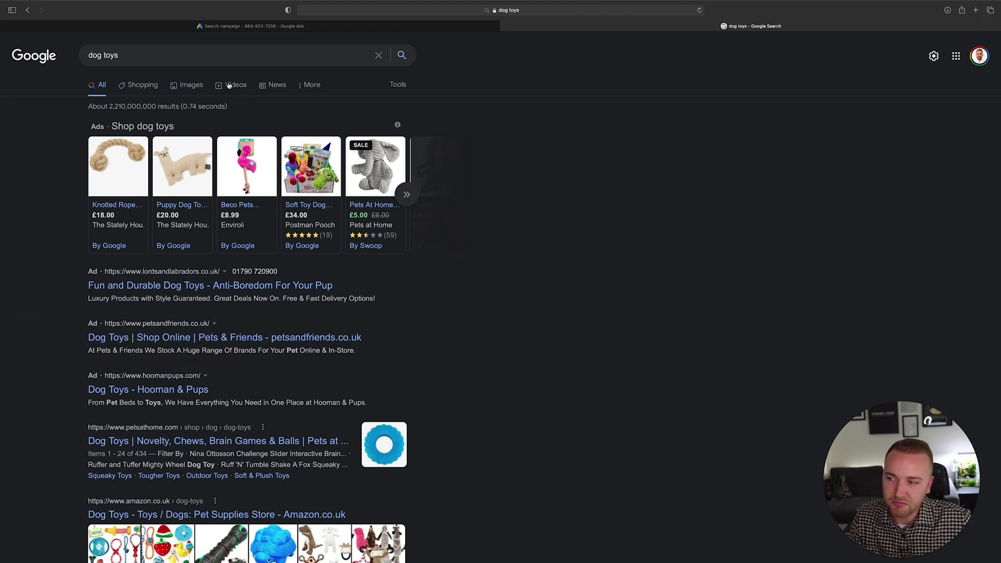
Step: Add a responsive search ad in Google Ads with the copied Frogg Robert dog toy page URL as final URL, and close the Google Search tab
click(252, 30)
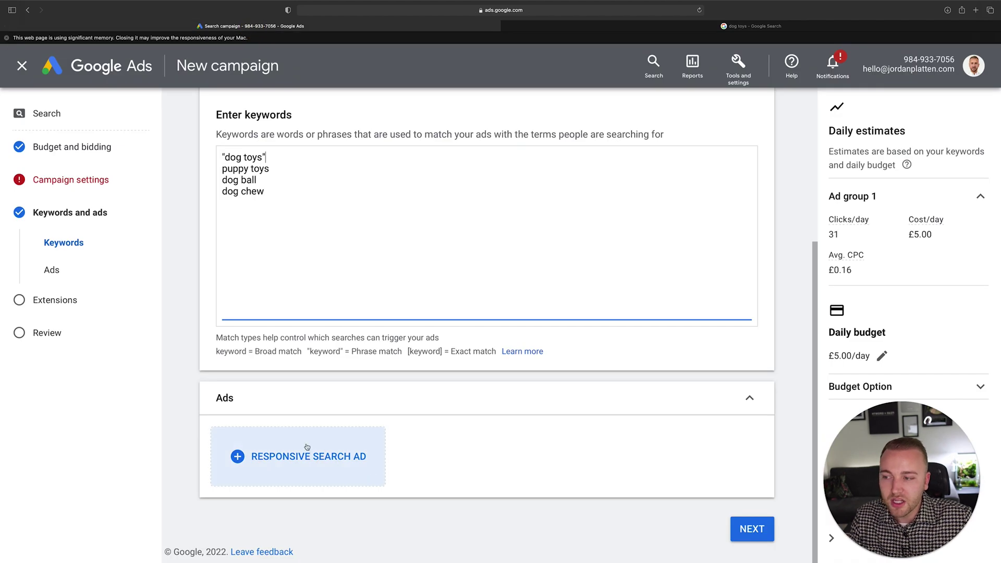
click(324, 455)
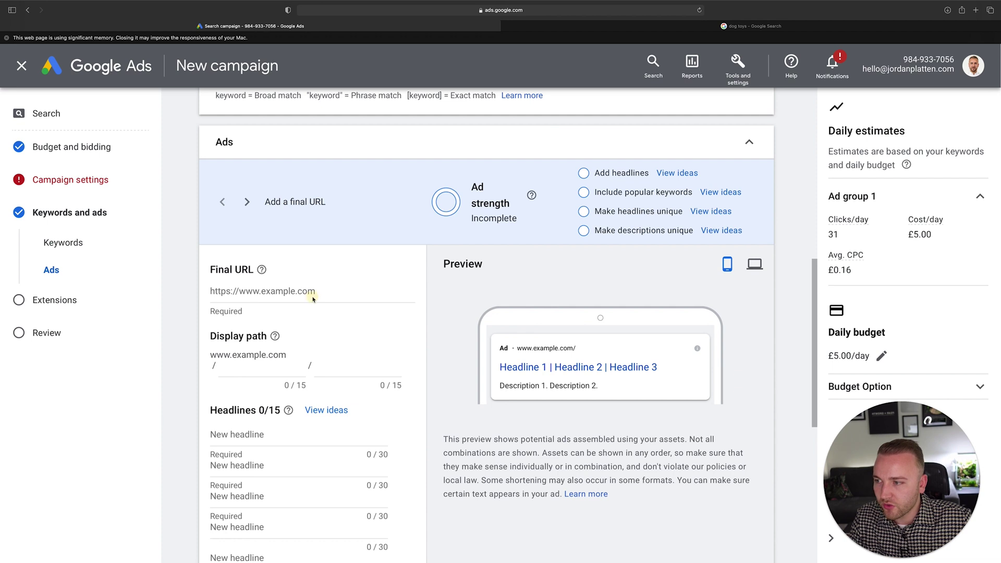
click(312, 293)
key(super+v)
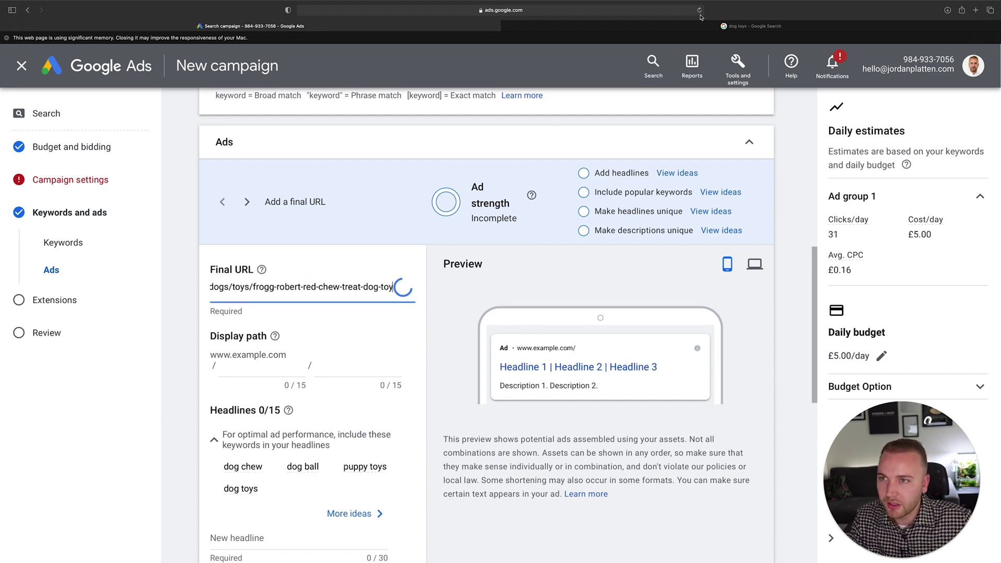
click(504, 26)
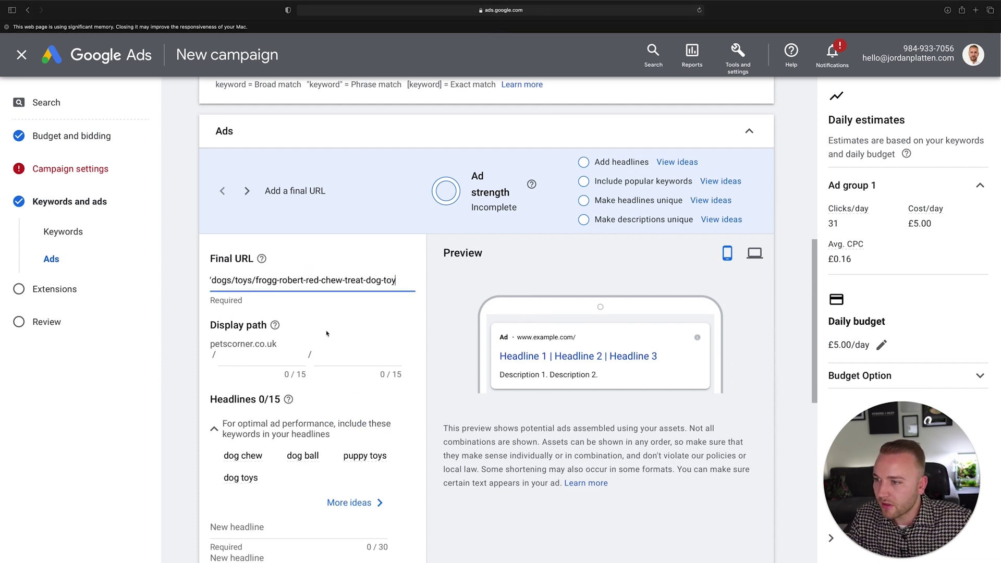
Step: Set the ad's display path to dogtoys in the first part and ultimatechewtoy in the second part
scroll(323, 307, down, 1)
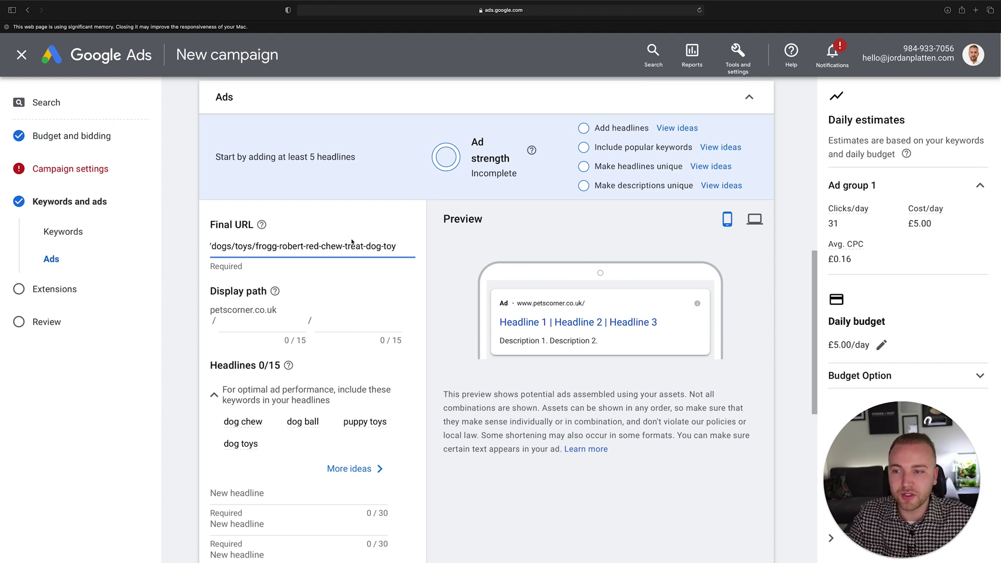
click(258, 323)
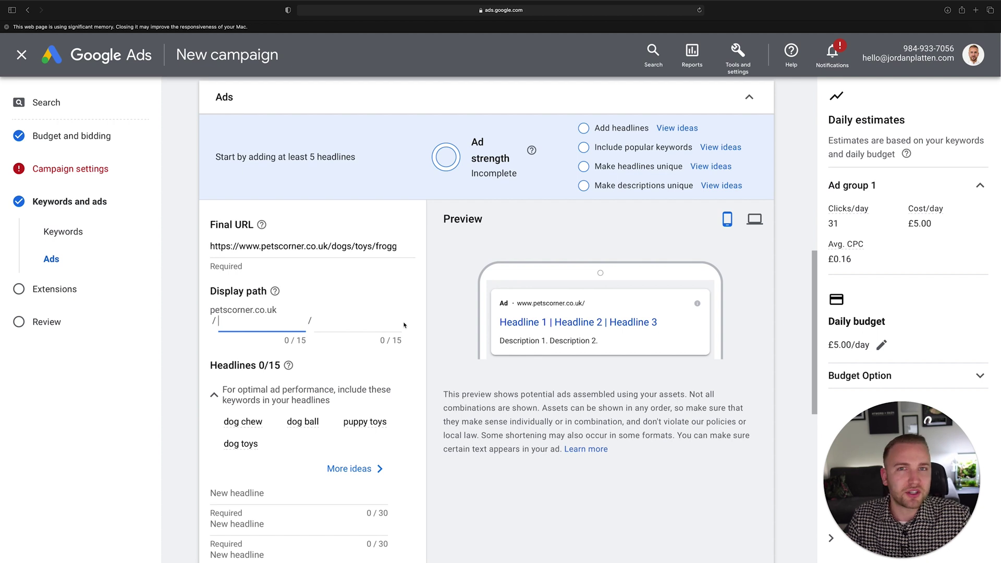
text(dog toys)
key(Tab)
click(237, 321)
key(BackSpace)
click(368, 331)
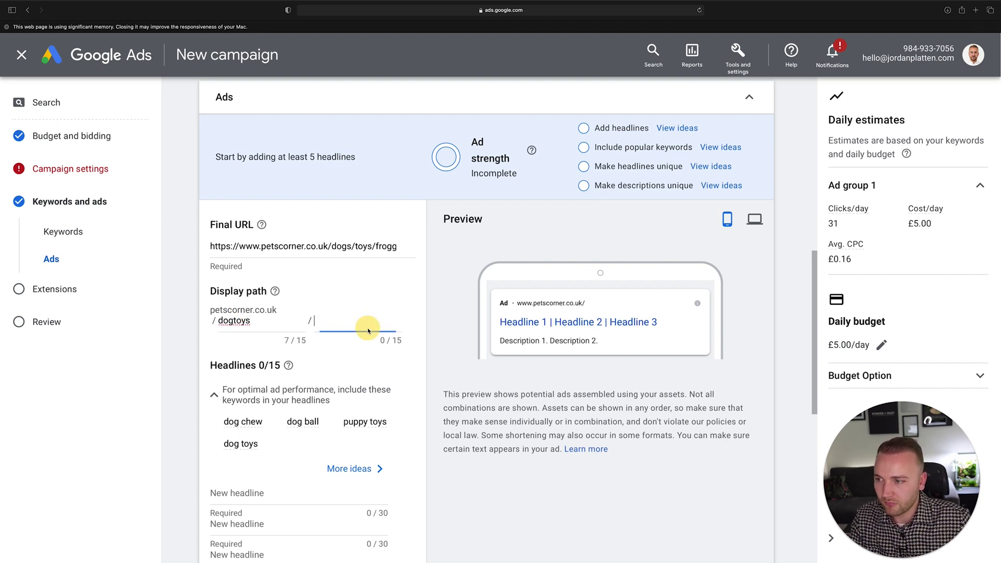
text(ultimatechewtoy)
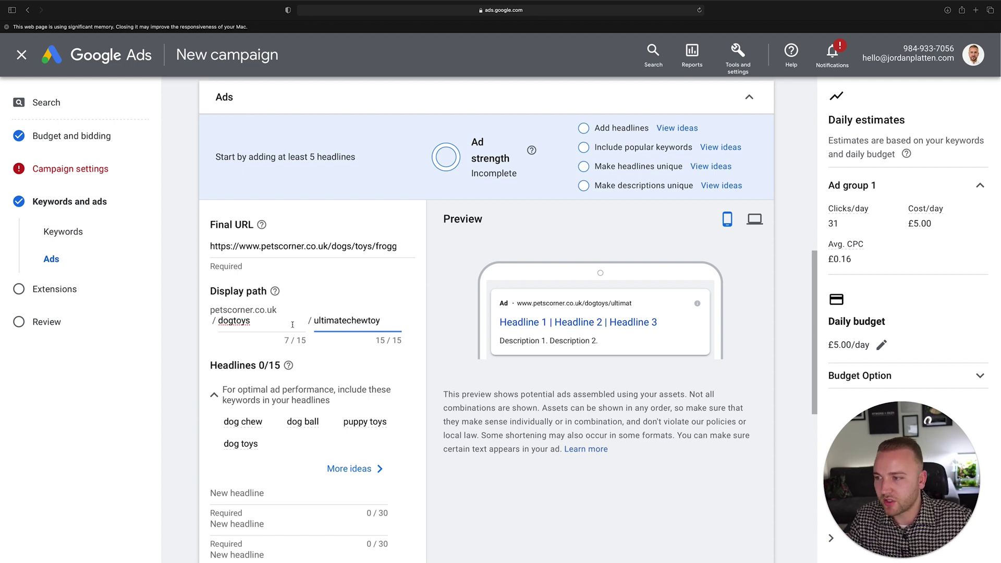
Step: Replace the second part of the display path with chew
double_click(335, 322)
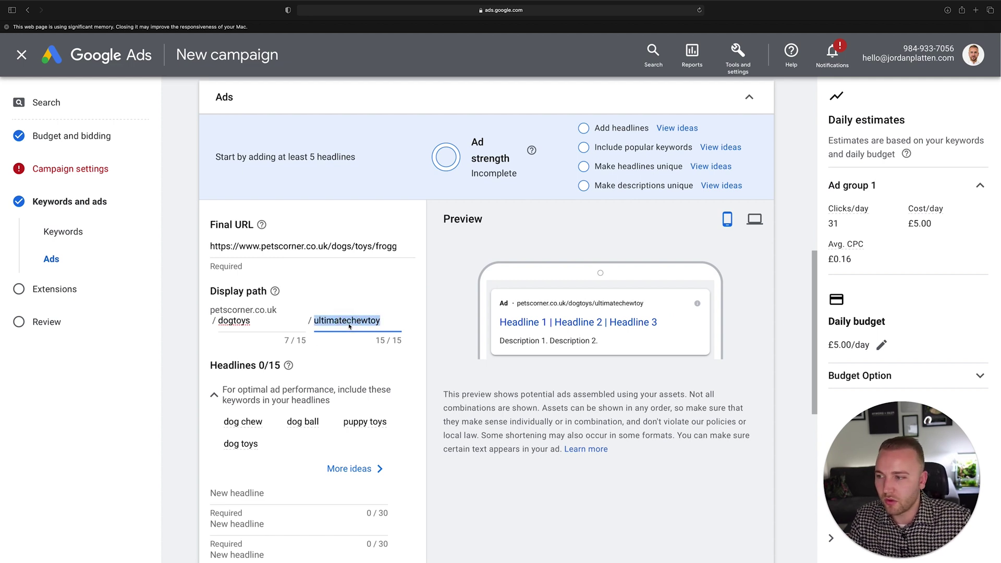
scroll(335, 292, up, 6)
scroll(335, 277, down, 5)
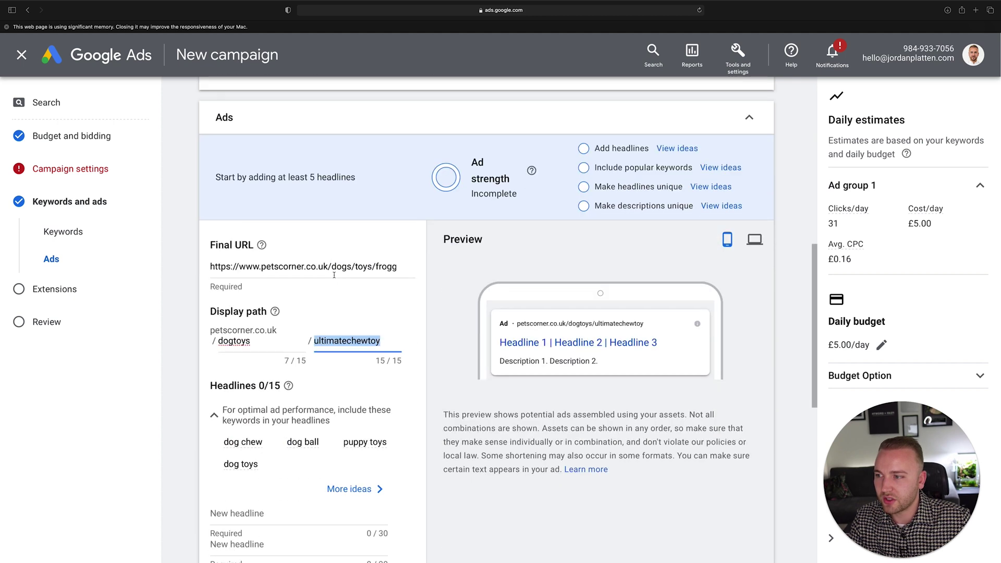
scroll(334, 277, up, 4)
scroll(334, 277, down, 1)
scroll(335, 277, down, 4)
text(chew)
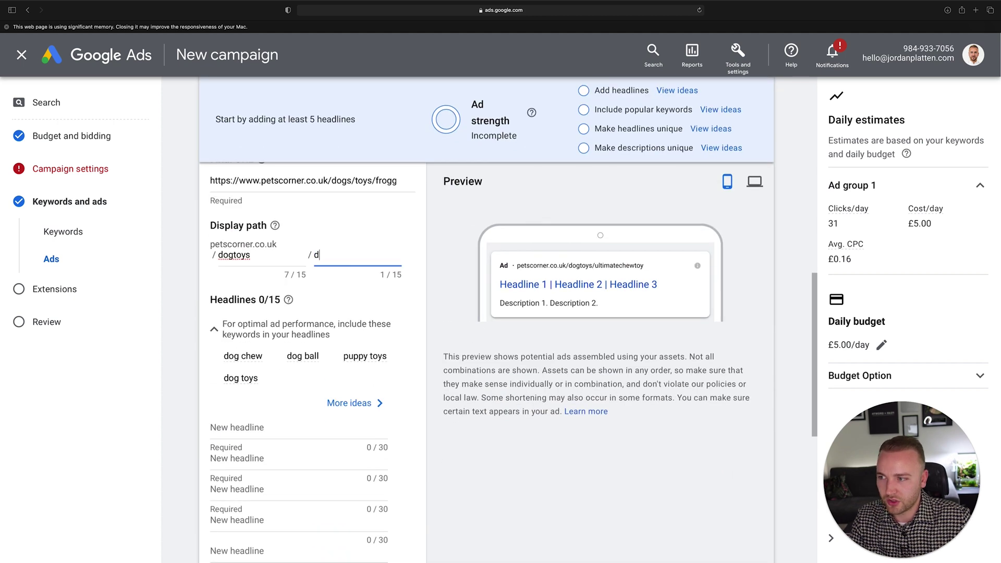
click(552, 324)
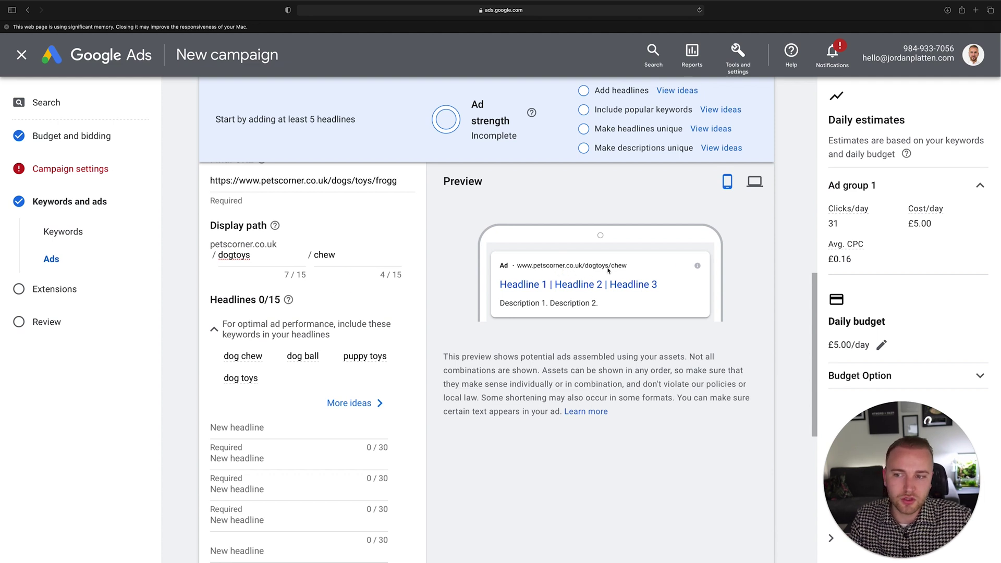
Step: Enter "The Ultimate Dog Chew Toy" as the first headline of the responsive search ad
scroll(356, 296, down, 2)
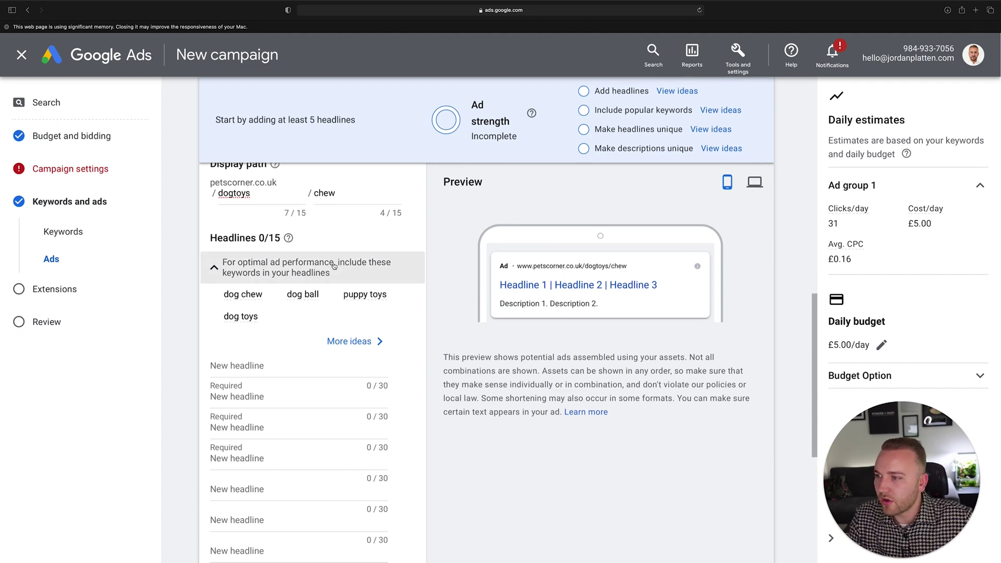
scroll(336, 282, down, 1)
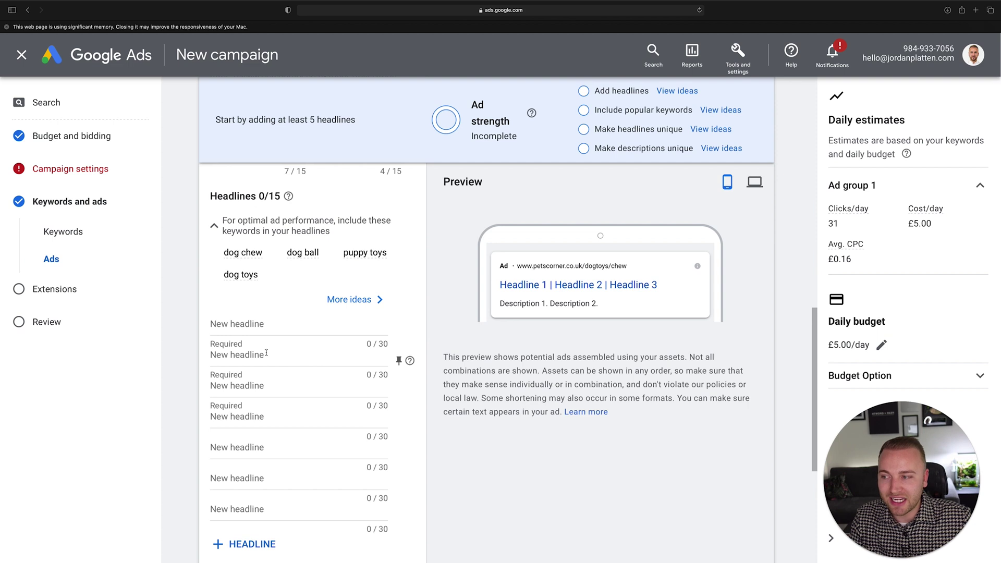
scroll(268, 355, down, 1)
scroll(271, 359, up, 5)
scroll(270, 360, down, 5)
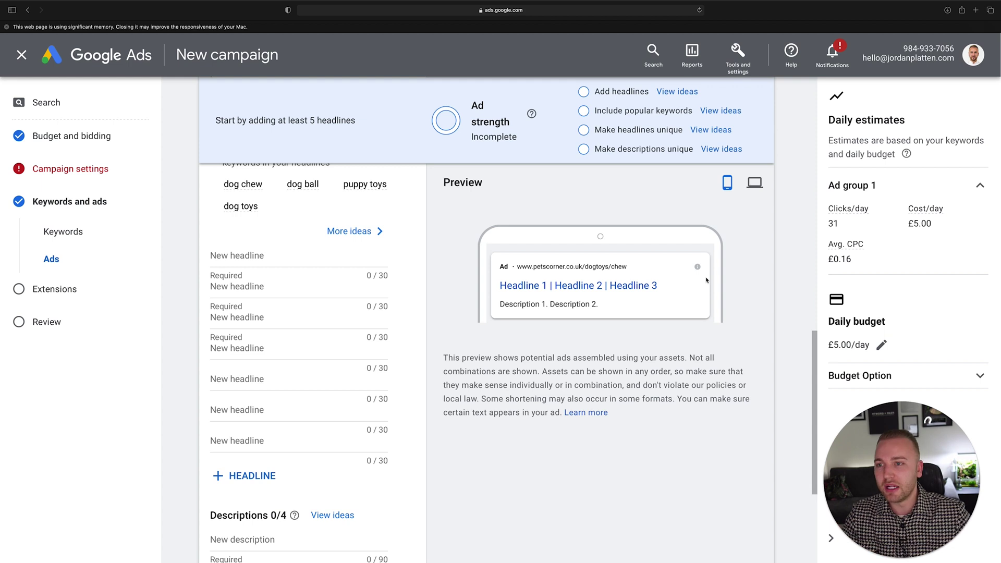
click(239, 259)
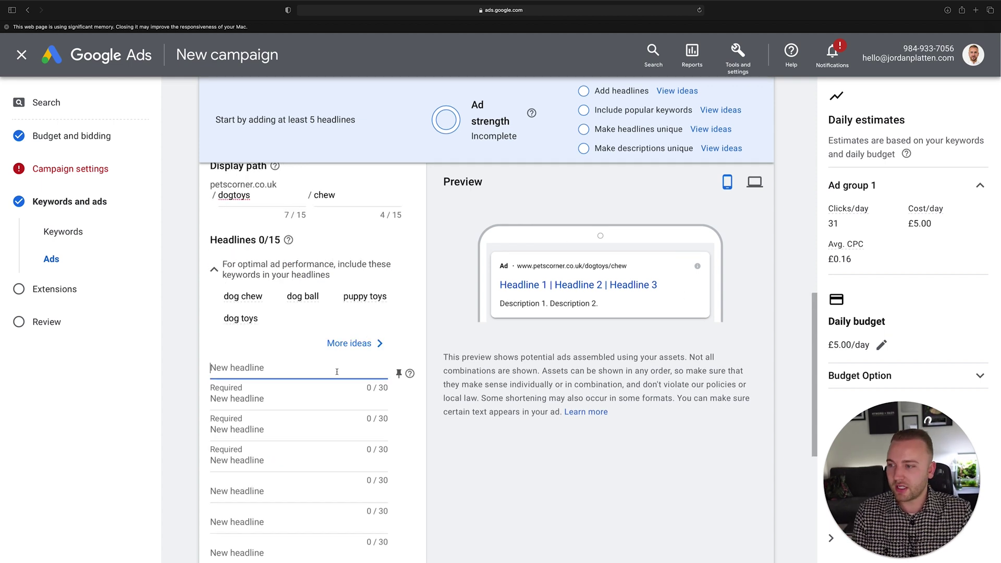
text(The U)
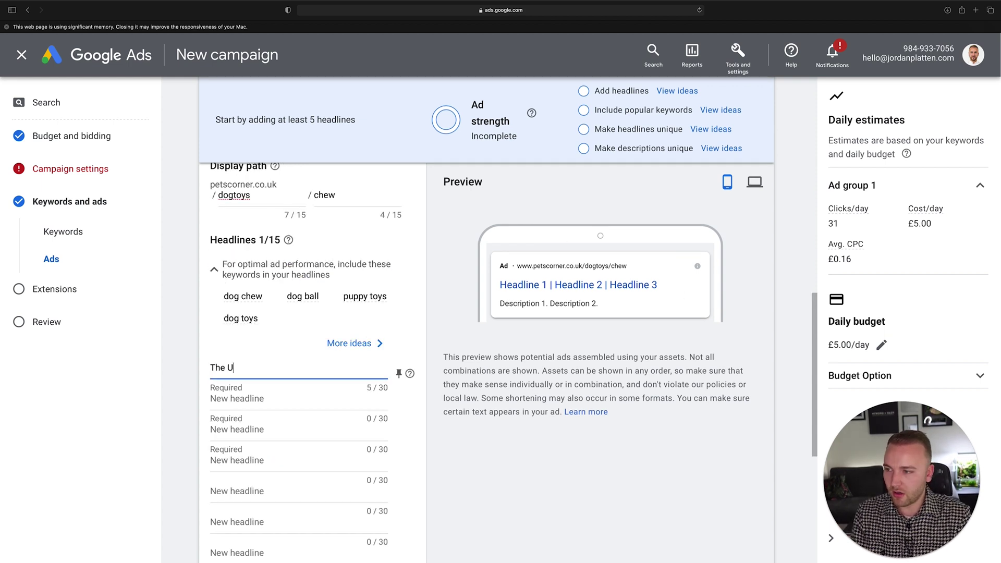
text(ltimate Dog )
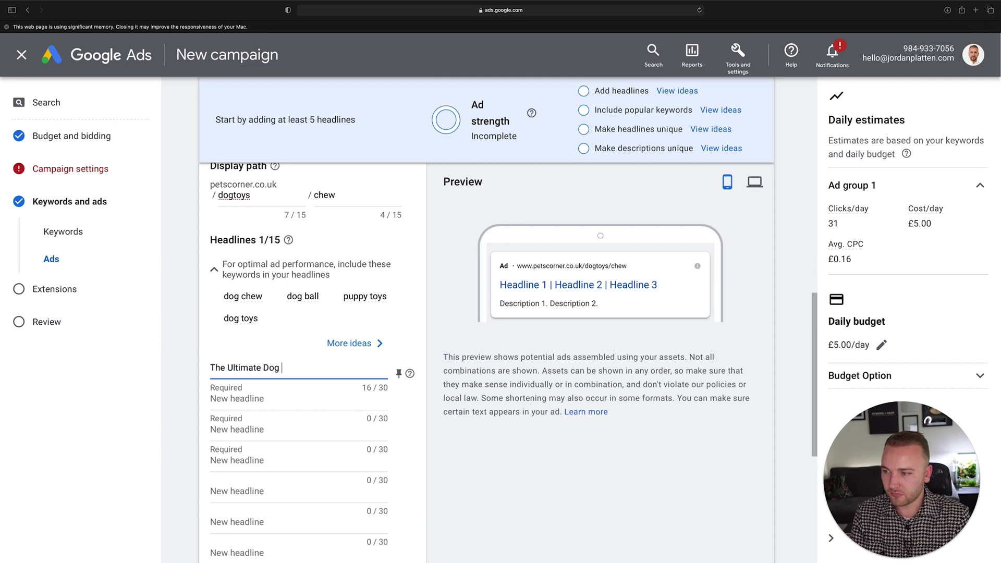
text(Chew Toy)
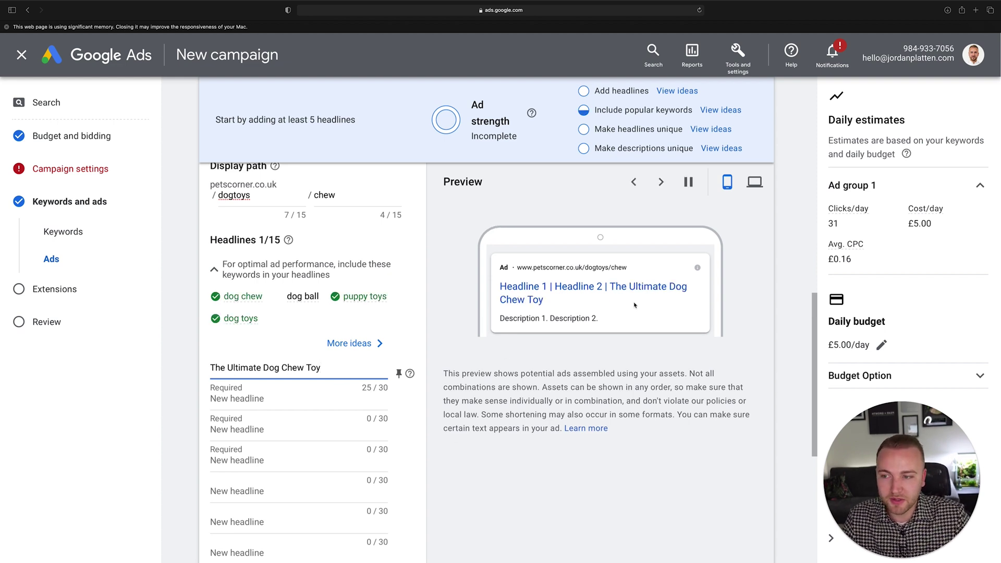
Step: Pin the first headline so that it shows only in position 1, and review the pinning options again
click(399, 373)
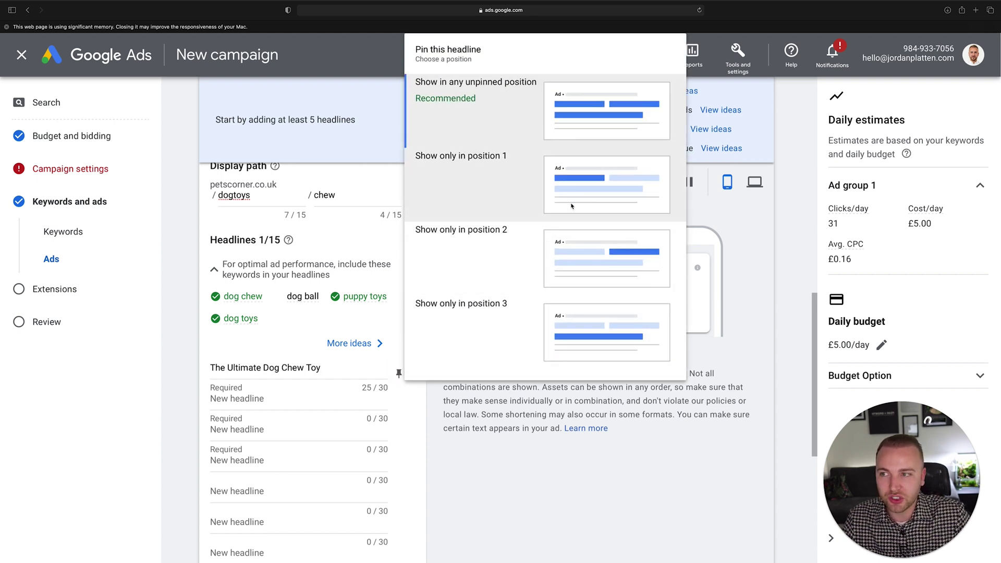
click(578, 178)
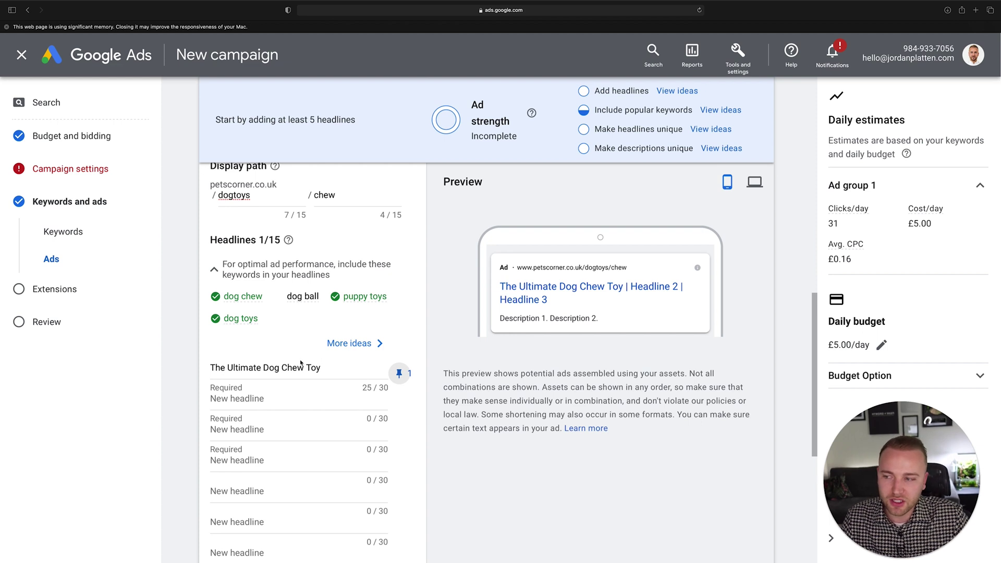
click(399, 374)
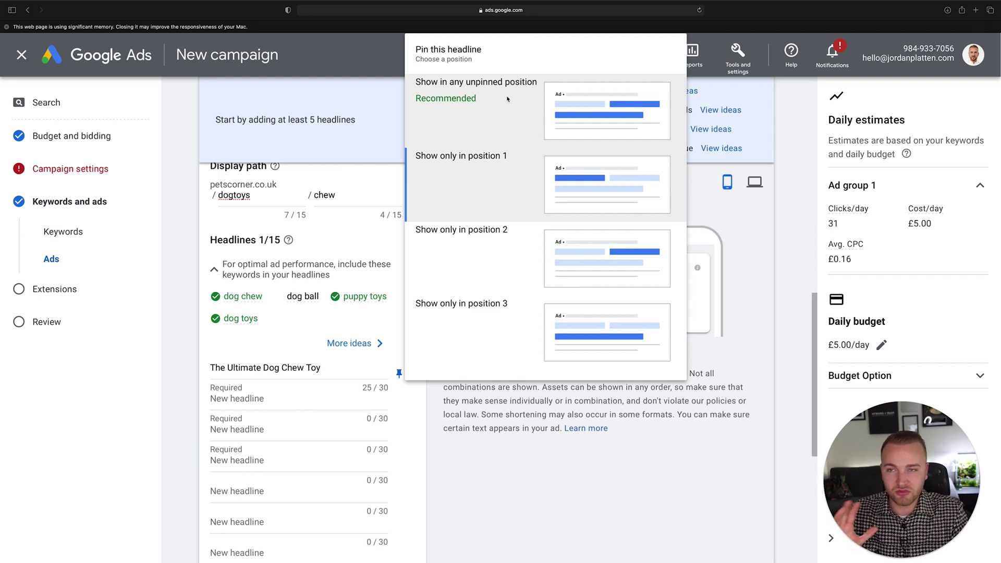
click(501, 440)
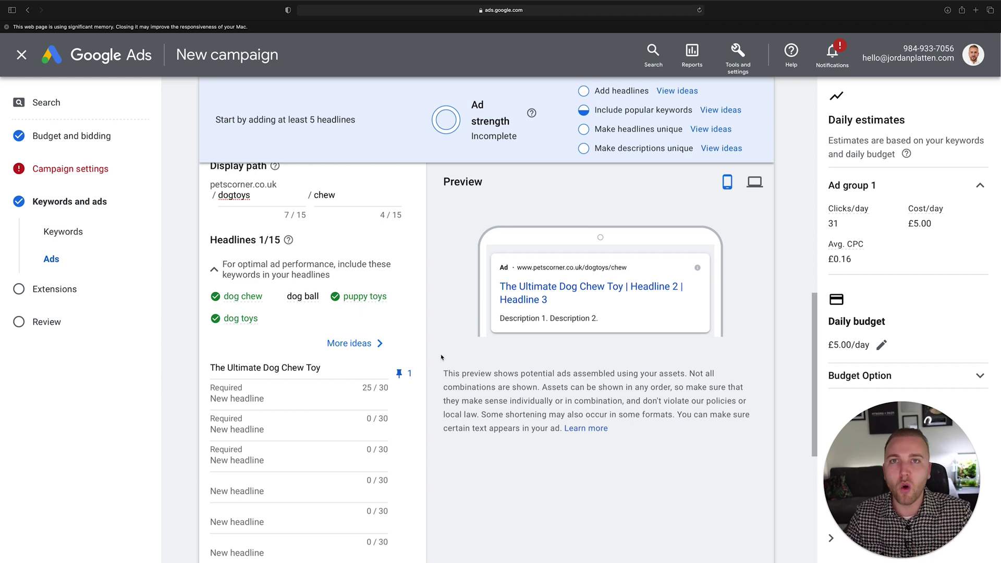
Step: Add the headlines "Strengthens Jaws", "For All Ages", "Unrivalled Quality Toys" and "Established Since 1974", and open the first description for editing
click(240, 397)
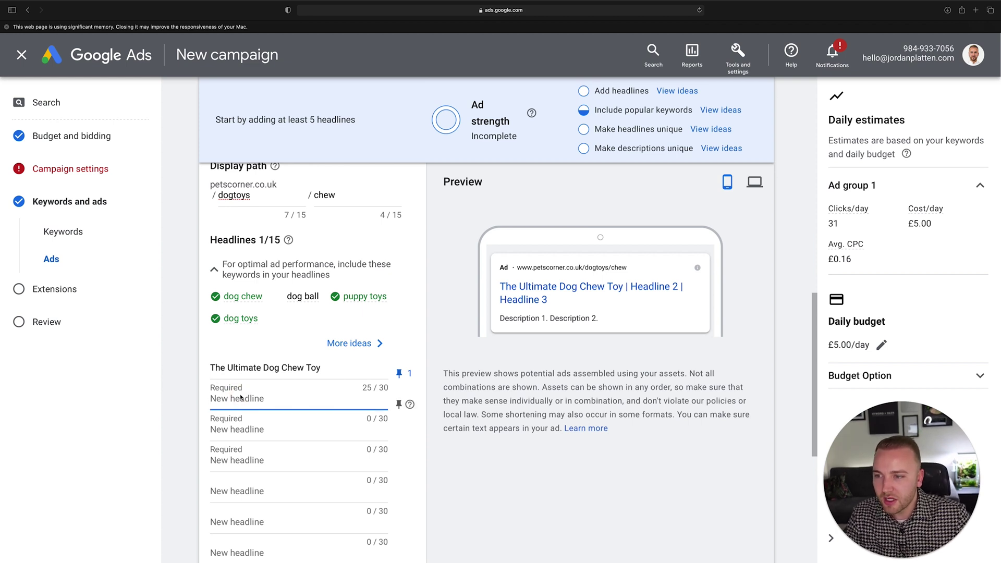
text(Strengthens Jaws)
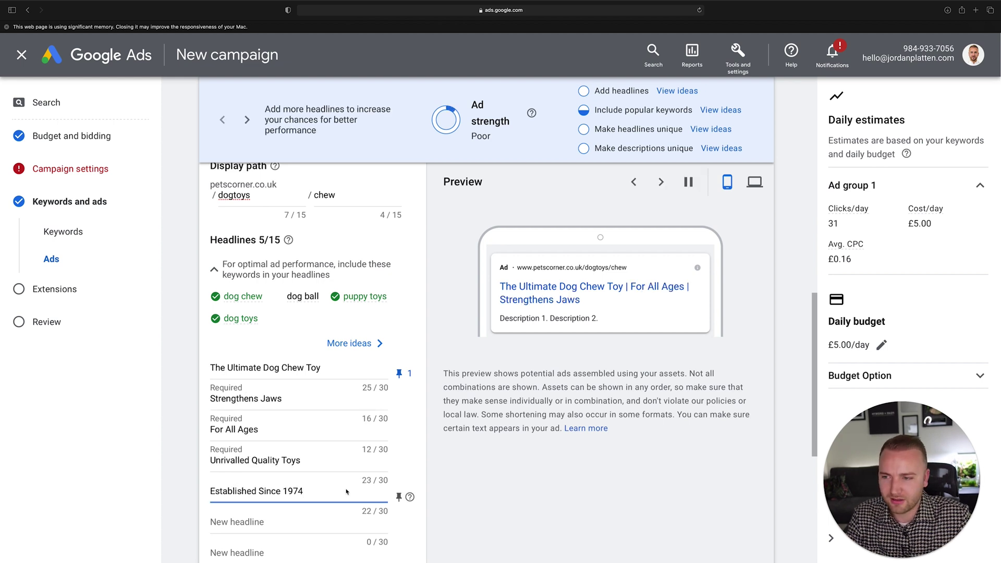
scroll(347, 492, down, 2)
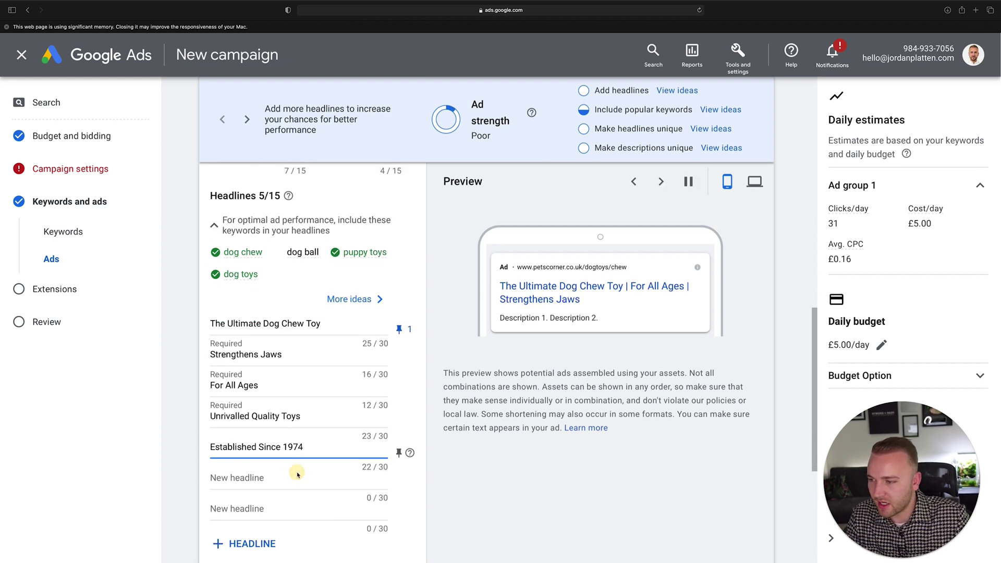
click(283, 482)
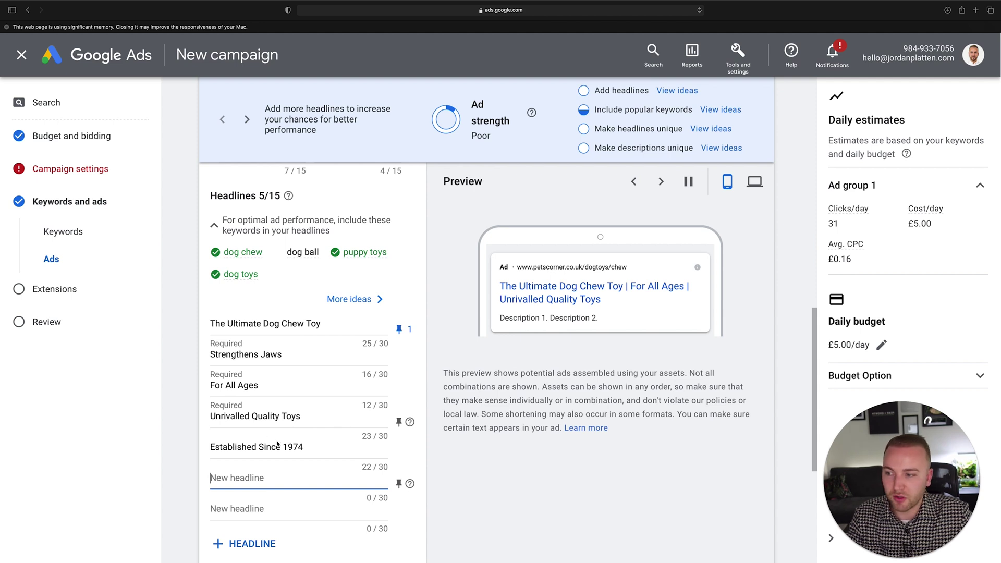
scroll(277, 444, down, 5)
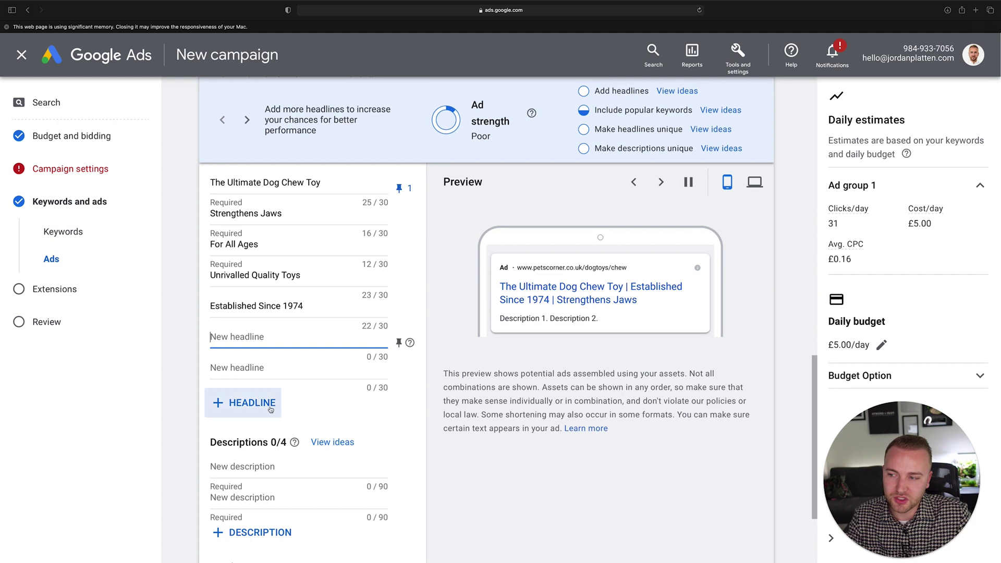
scroll(234, 412, down, 3)
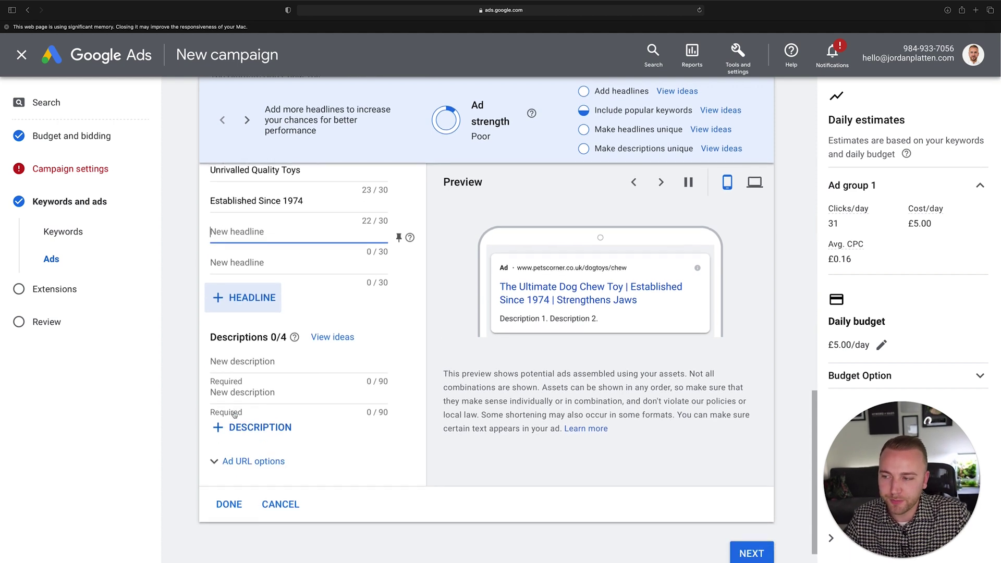
click(250, 364)
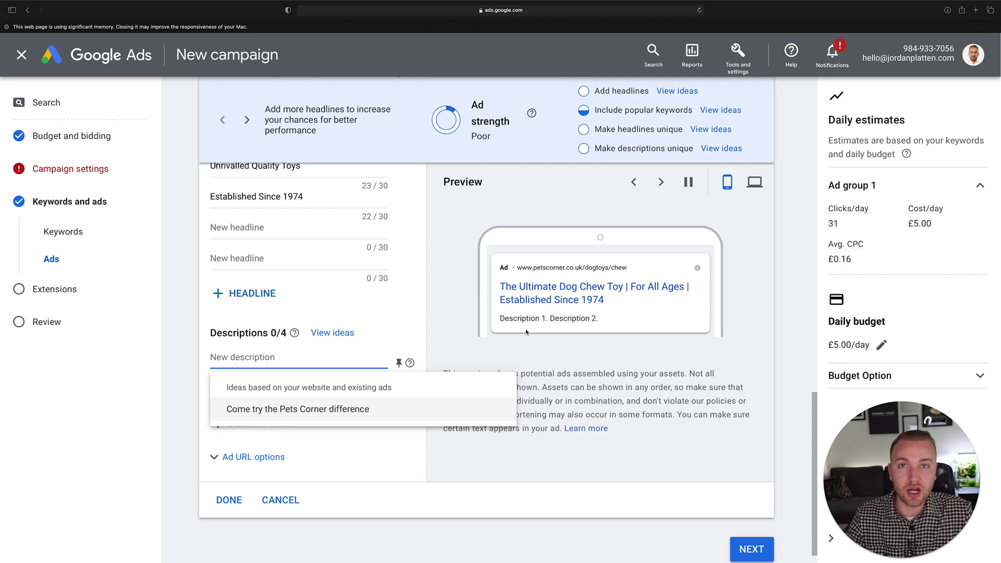
Step: In a new browser tab, search for "Strengthens", and bring up the Pets Corner Frogg Robert dog toy page to read its product description
click(976, 11)
text(Strengthens)
key(Return)
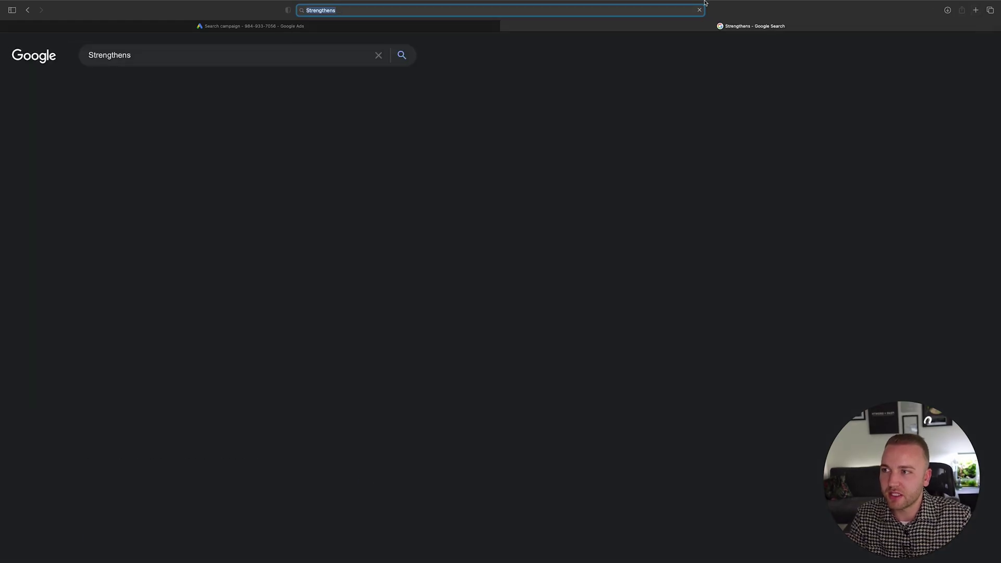
click(229, 26)
scroll(312, 313, up, 5)
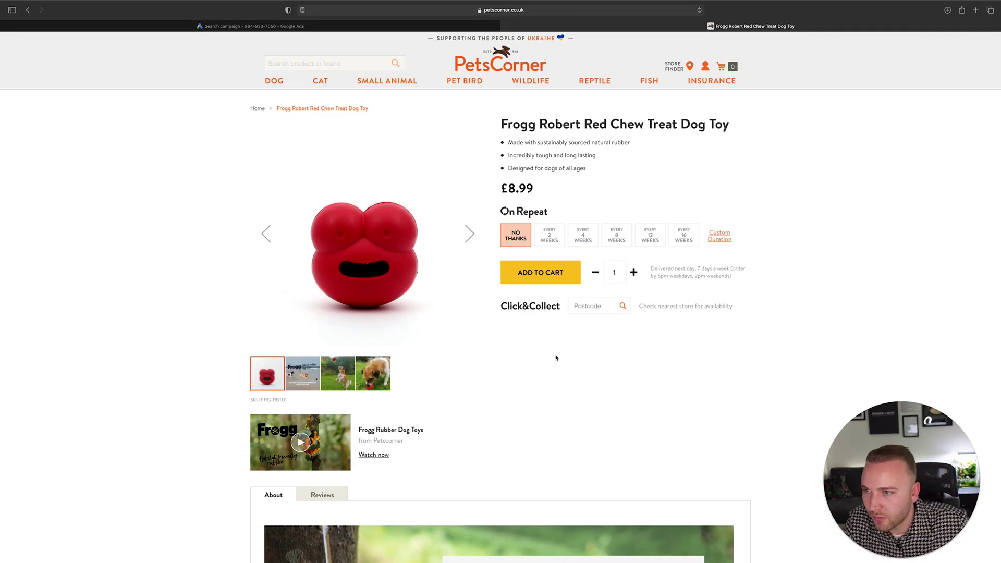
scroll(556, 358, down, 10)
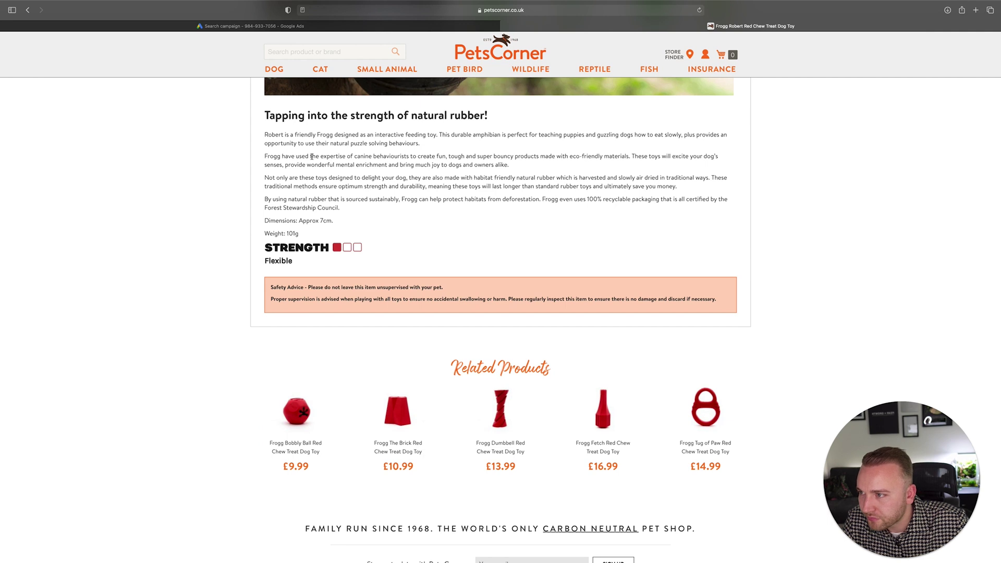
scroll(311, 177, down, 1)
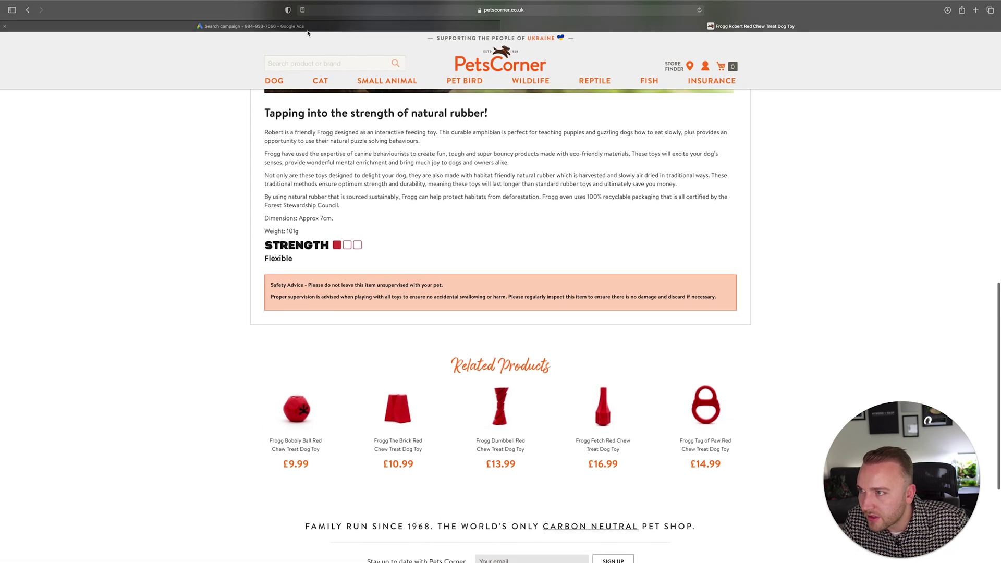
Step: Return to the Google Ads campaign and add "Natural Rubber" as the sixth headline
click(250, 26)
scroll(271, 507, down, 2)
scroll(271, 507, down, 5)
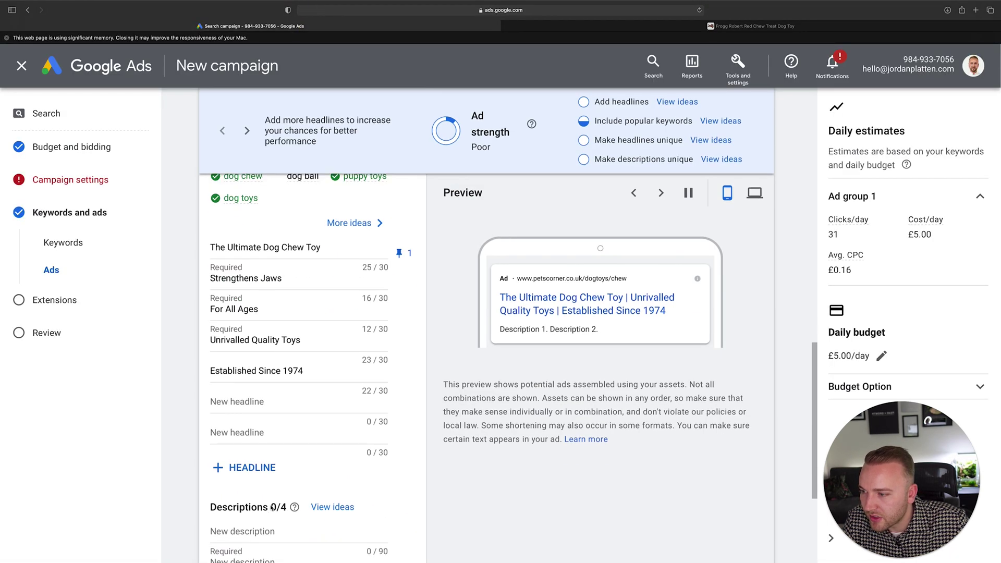
click(227, 401)
text(Natural Rubber)
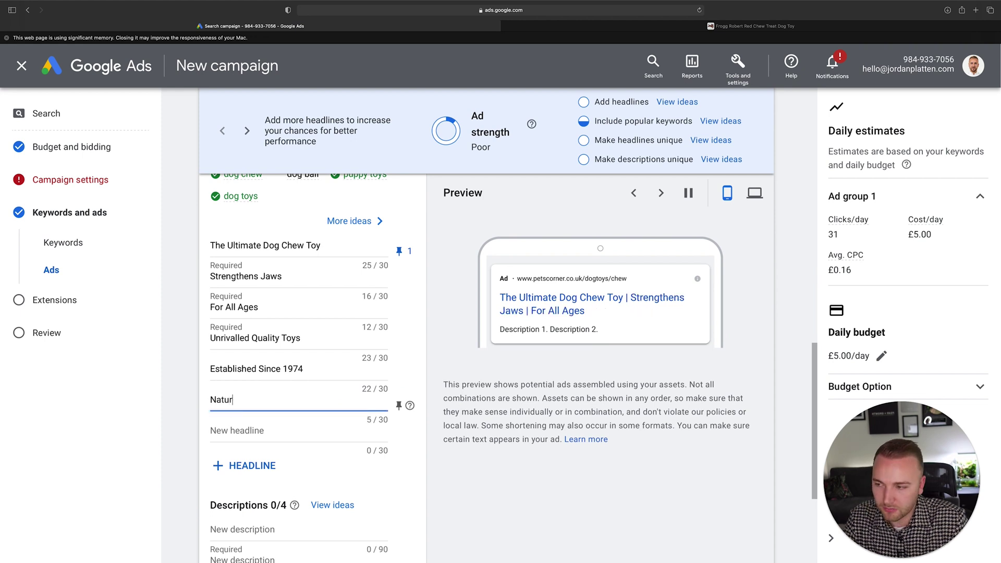
Step: Check the selling points on the Frogg Robert product page and add "Sustainably Sourced" as the seventh headline in Google Ads
click(531, 26)
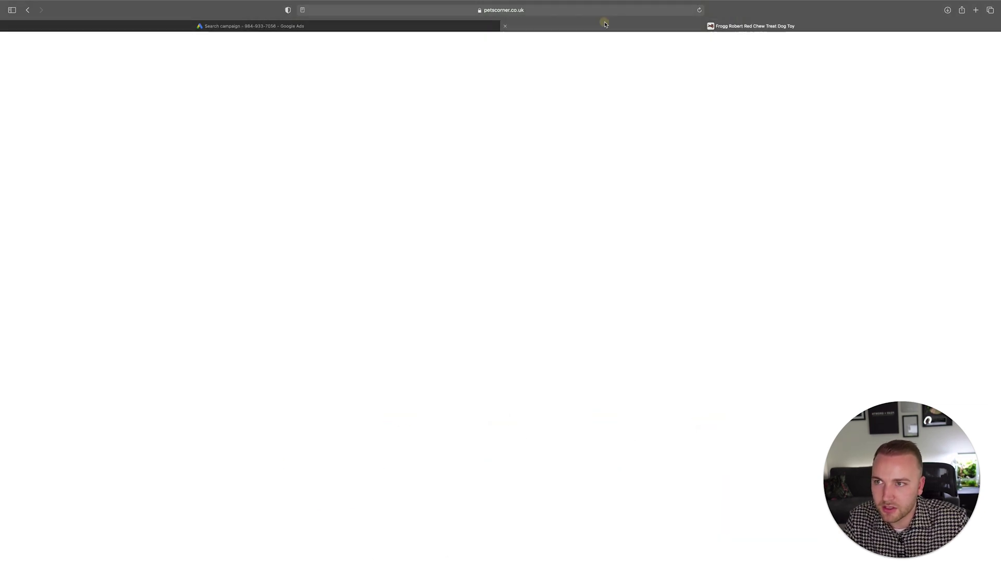
scroll(442, 162, up, 2)
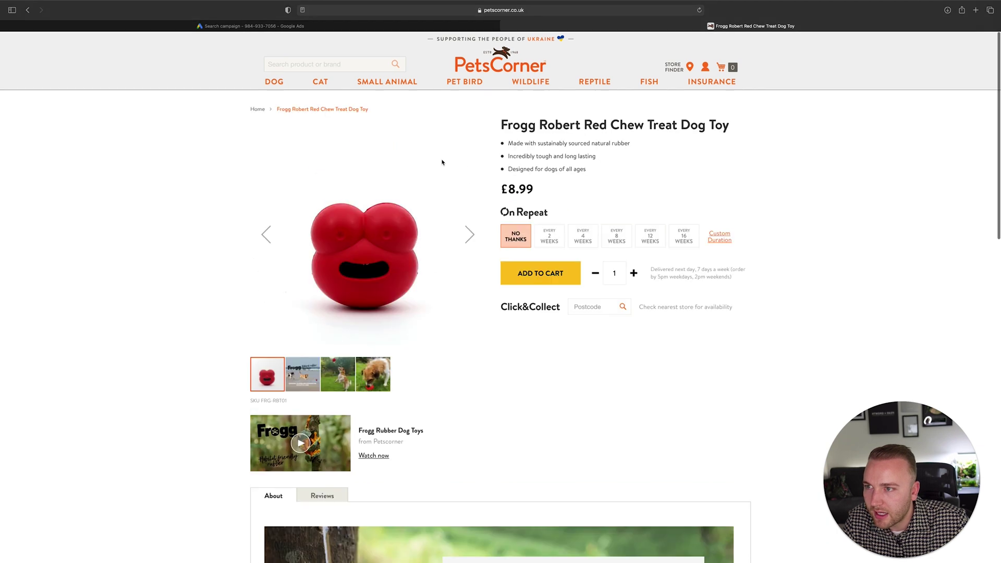
click(332, 27)
click(254, 432)
text(Sustainably Sourced)
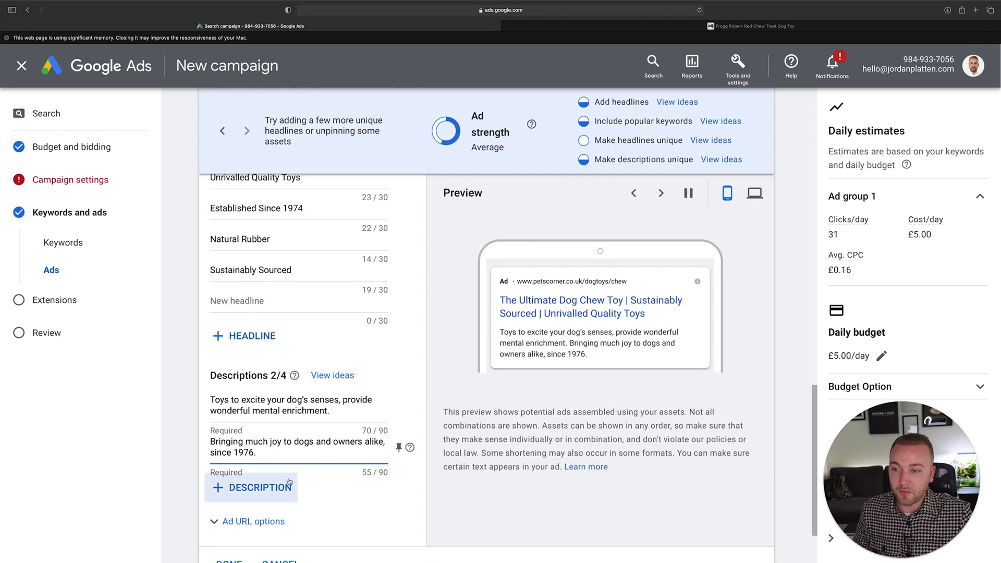
Step: Add an empty third description line to the ad and check the position-pinning options of the first description
click(266, 488)
scroll(280, 505, down, 3)
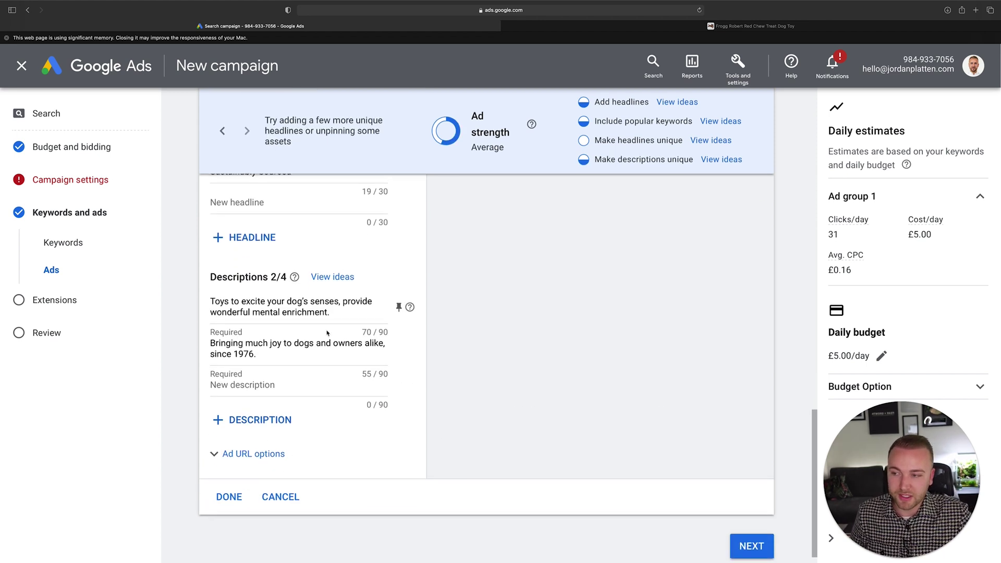
click(399, 307)
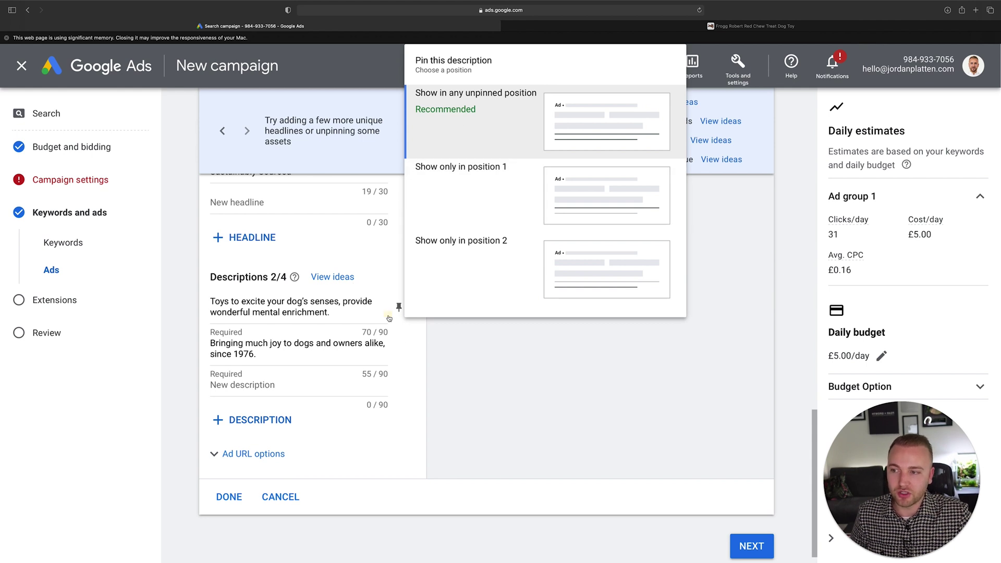
click(465, 328)
scroll(516, 336, up, 5)
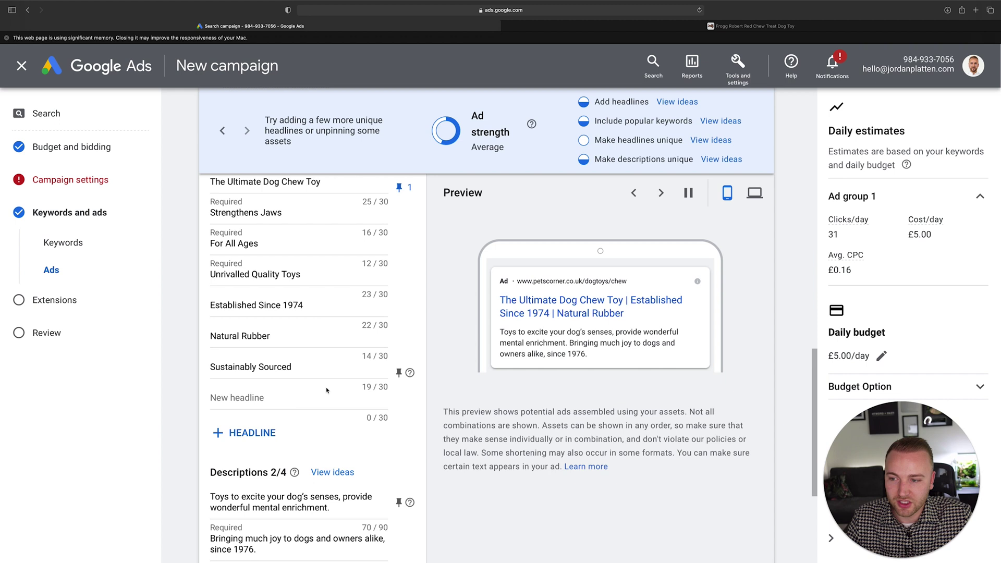
Step: Shorten the second description to "Bringing much joy to dogs and owners alike." and save the ad
scroll(313, 365, down, 3)
click(264, 416)
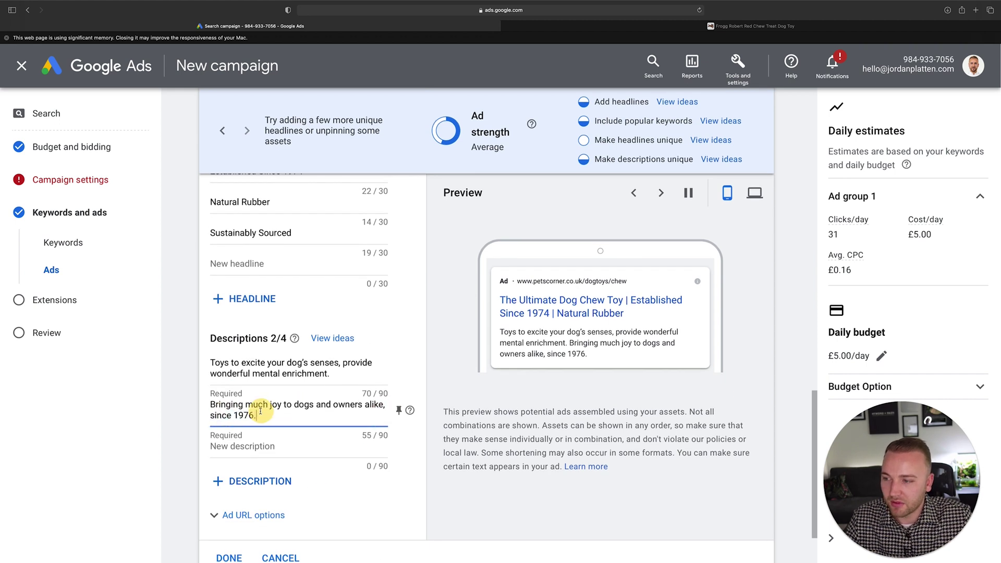
drag(286, 414, 385, 405)
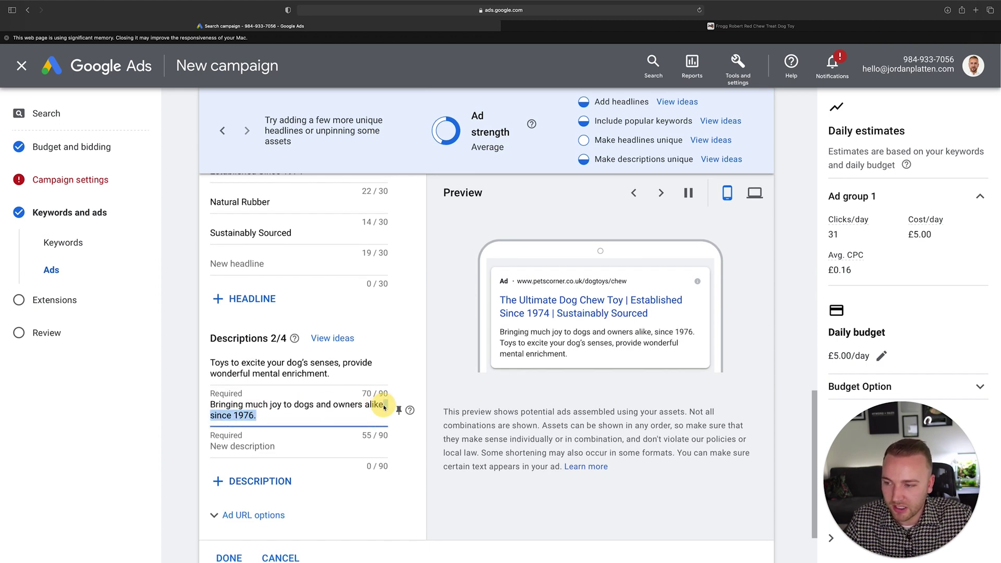
key(BackSpace)
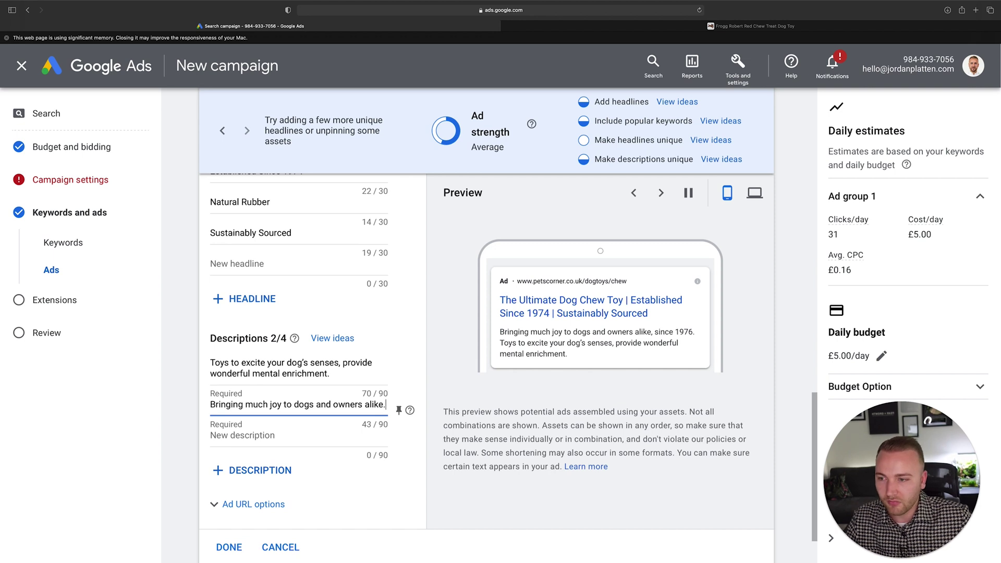
click(231, 527)
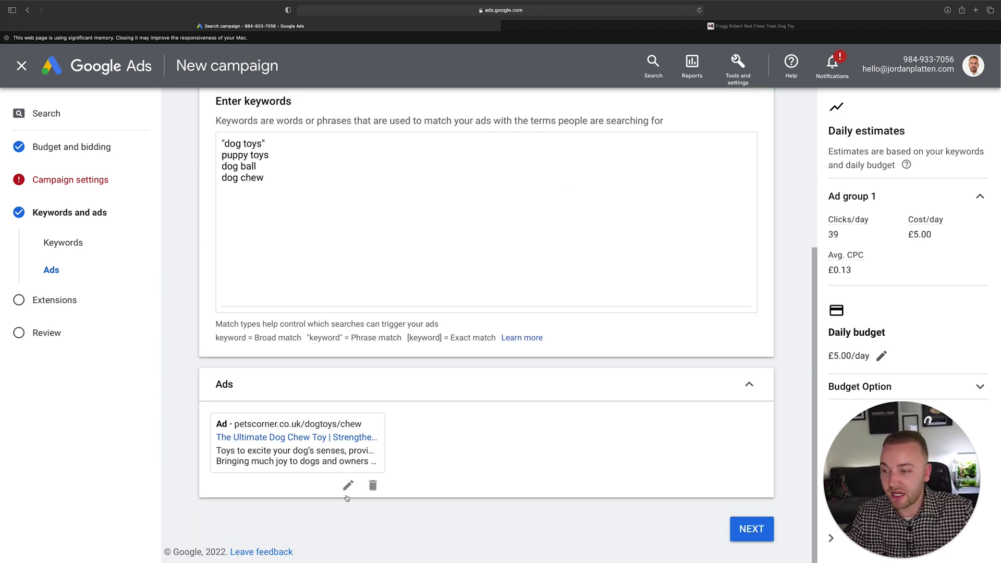
Step: Reopen the saved ad for editing and look through its headline suggestions, including the call to action, promotion and trust phrases
click(346, 483)
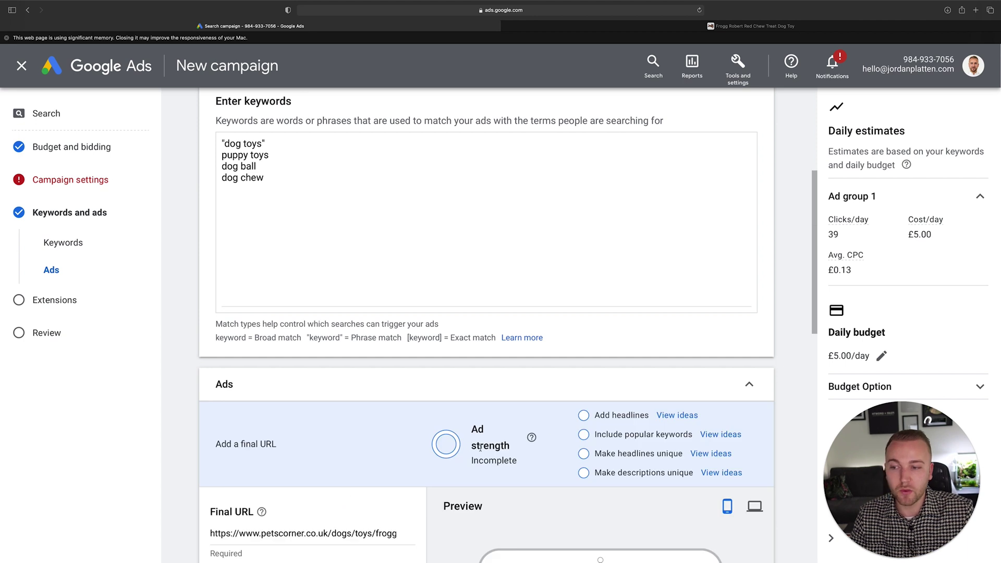
scroll(480, 447, down, 3)
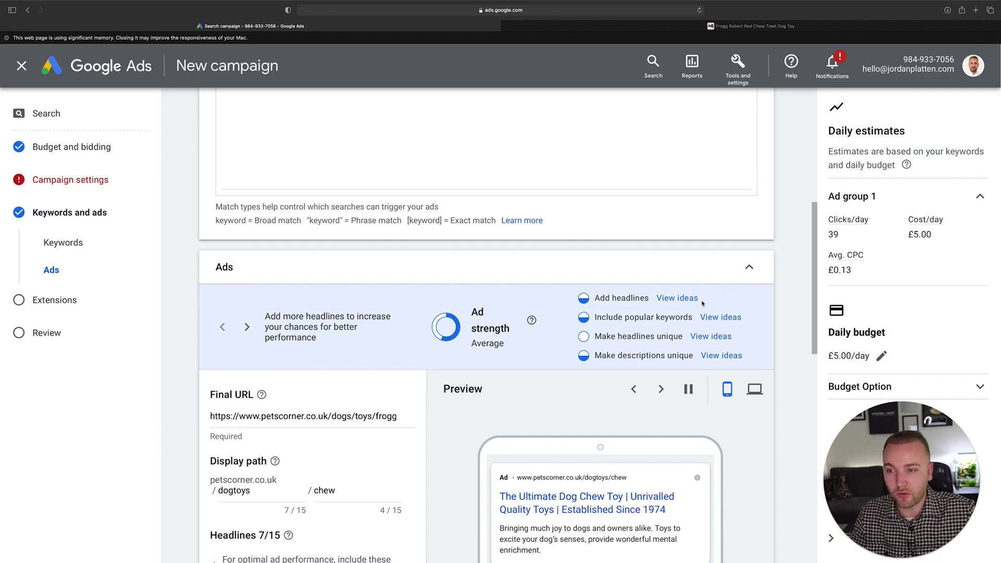
click(676, 299)
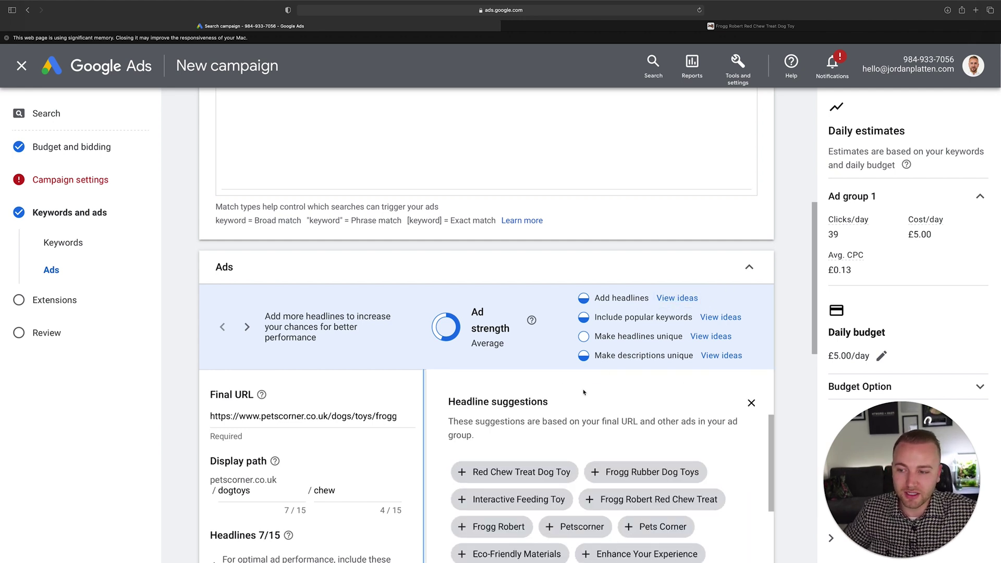
scroll(583, 392, down, 3)
scroll(614, 437, down, 2)
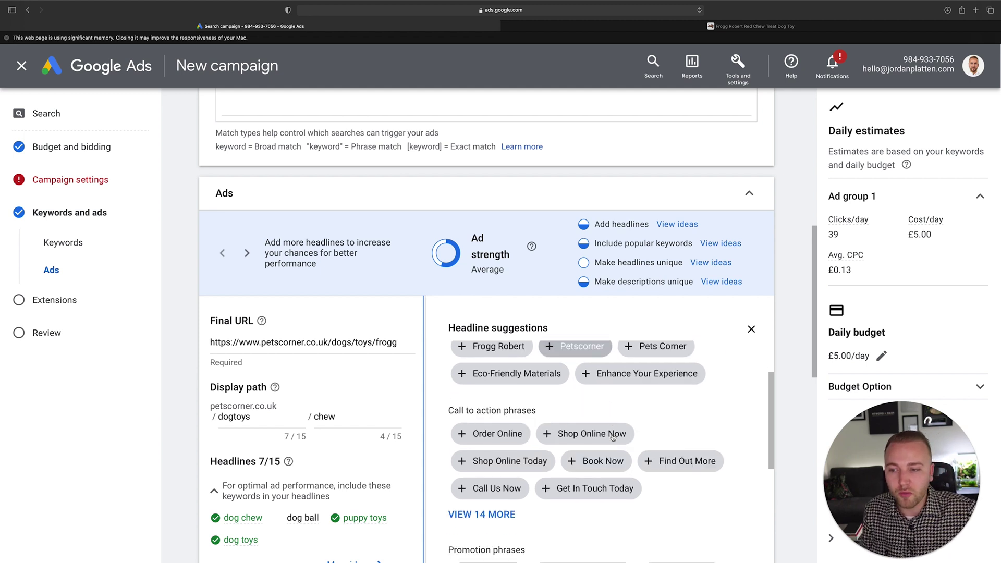
scroll(614, 437, down, 5)
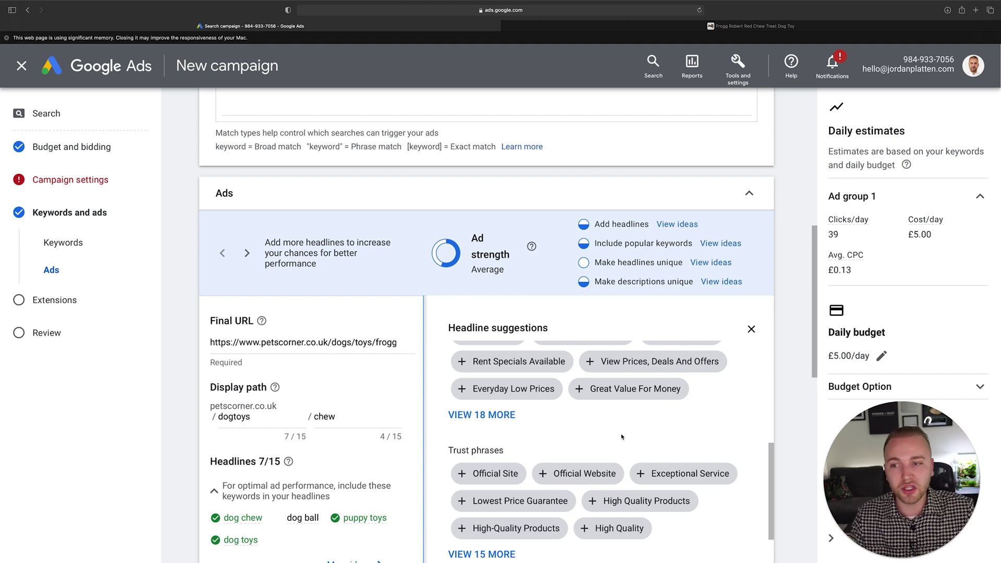
Step: Look through the suggestions for unique descriptions and for more distinct headlines, and close the suggestions
click(721, 281)
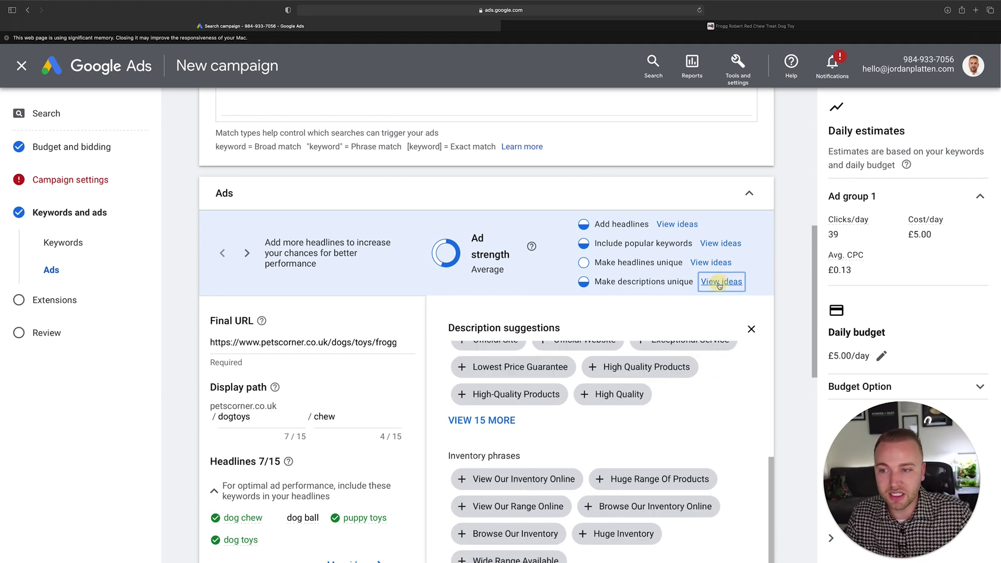
scroll(653, 389, down, 2)
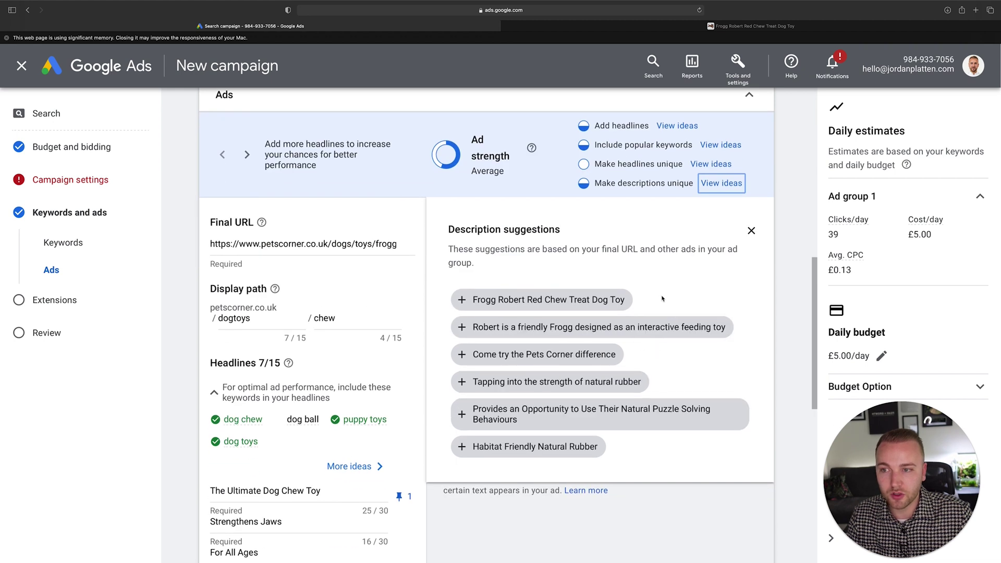
scroll(662, 298, up, 1)
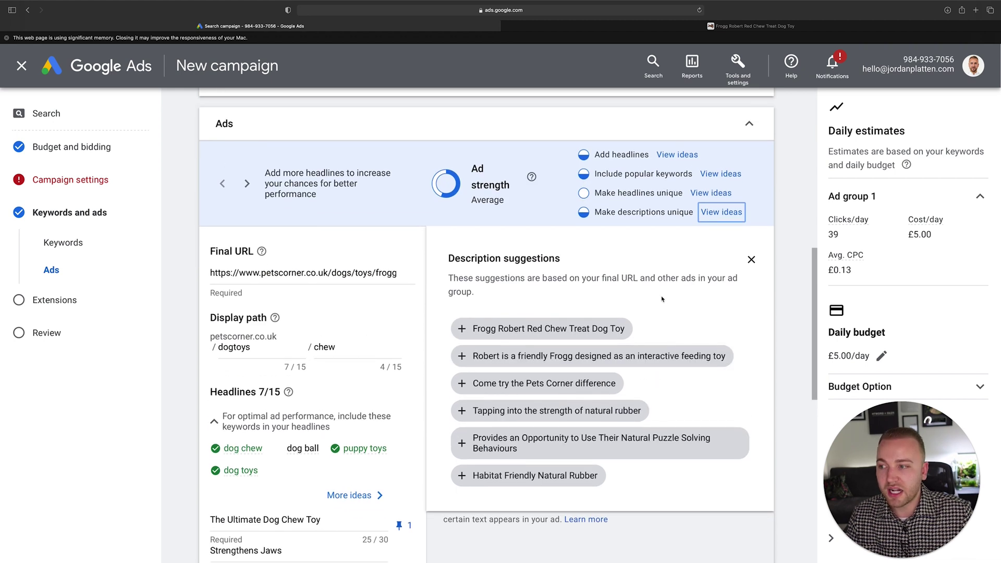
click(710, 193)
scroll(600, 374, down, 2)
scroll(600, 373, down, 3)
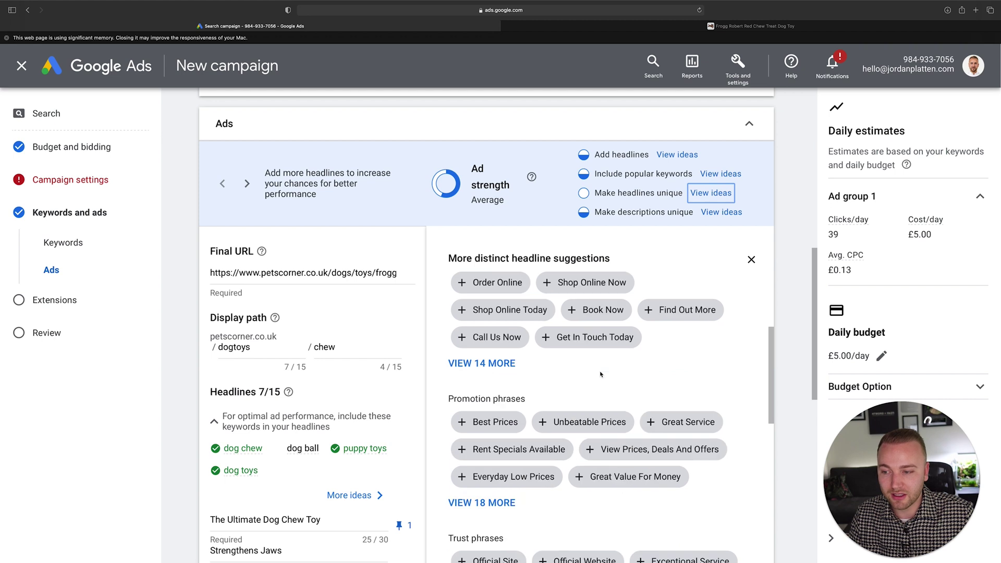
click(750, 259)
Step: Finish editing the responsive search ad and continue to the campaign's extensions
scroll(600, 334, down, 10)
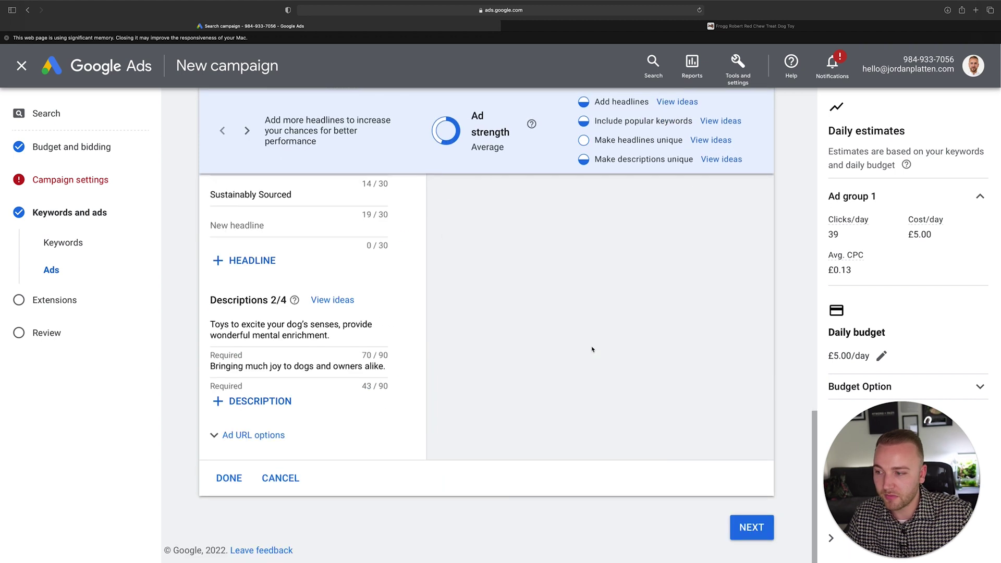
click(228, 477)
click(752, 529)
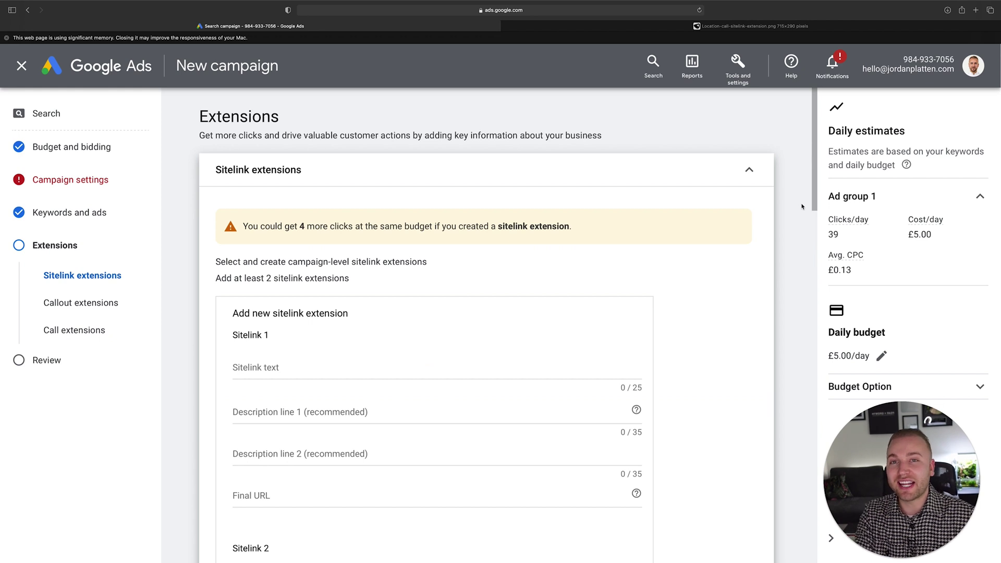
Step: Collapse the open extension sections, examine the Best Buy example image of location, call and sitelink extensions, and return to the campaign
click(700, 168)
click(259, 209)
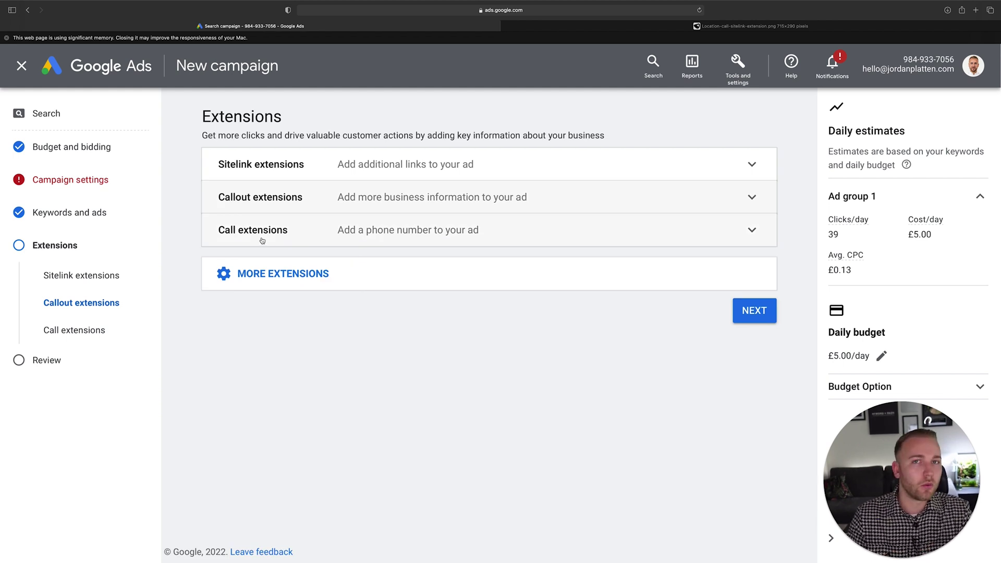
click(701, 26)
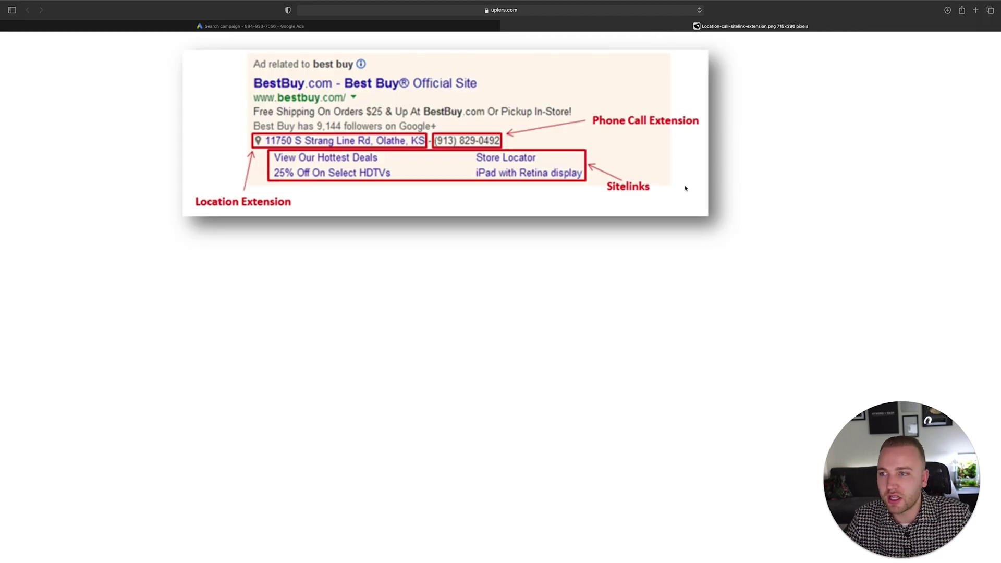
scroll(692, 240, up, 3)
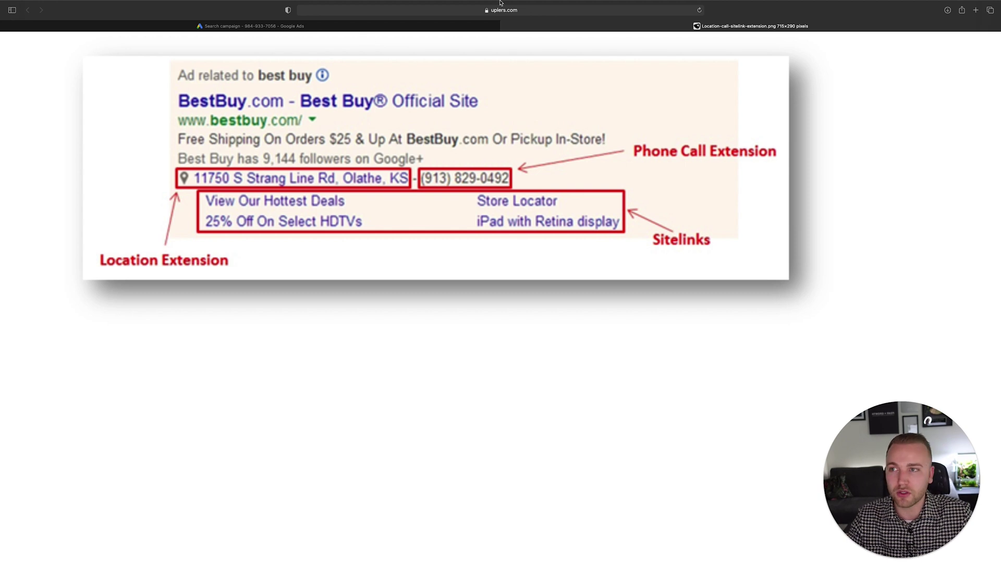
click(504, 26)
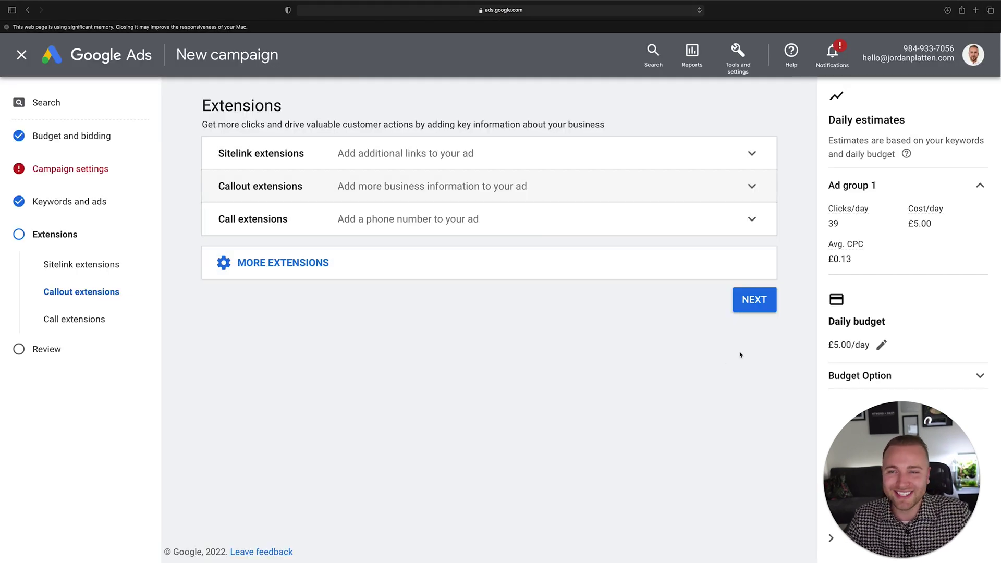
Step: Skip the extensions, review the campaign summary from budget to ads, and go to fix the ads error that blocks publishing
click(761, 302)
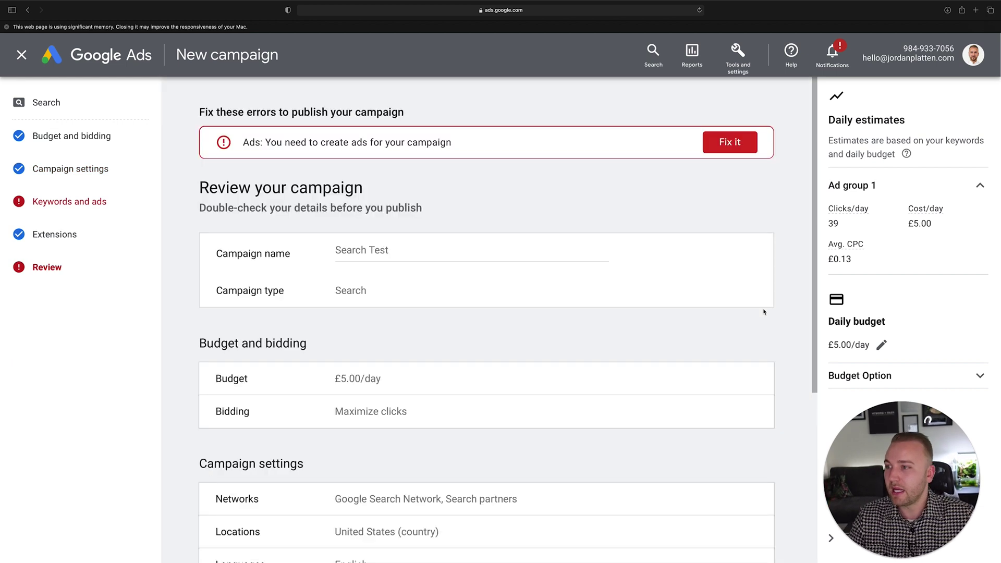
scroll(669, 209, down, 2)
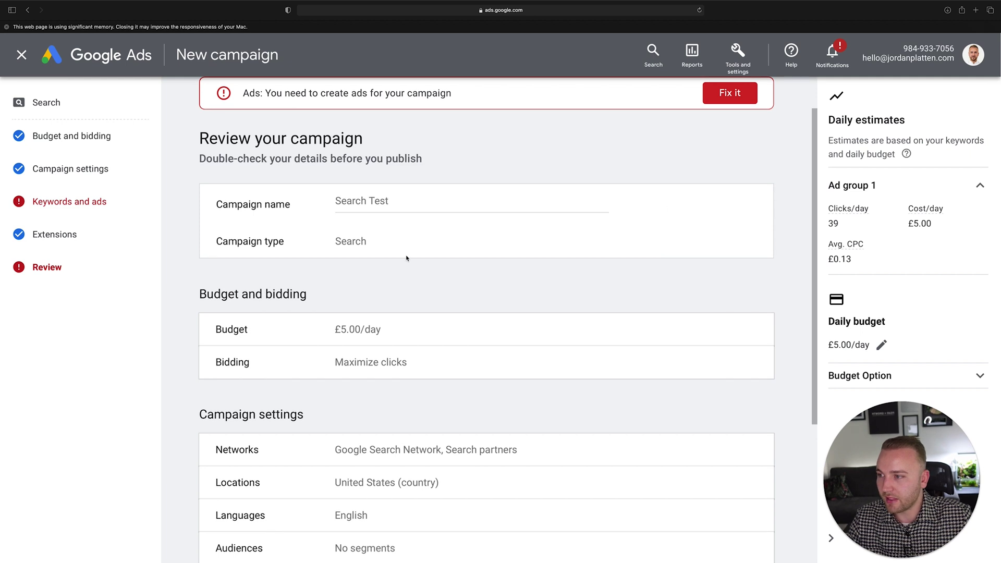
scroll(407, 258, down, 2)
scroll(321, 182, down, 7)
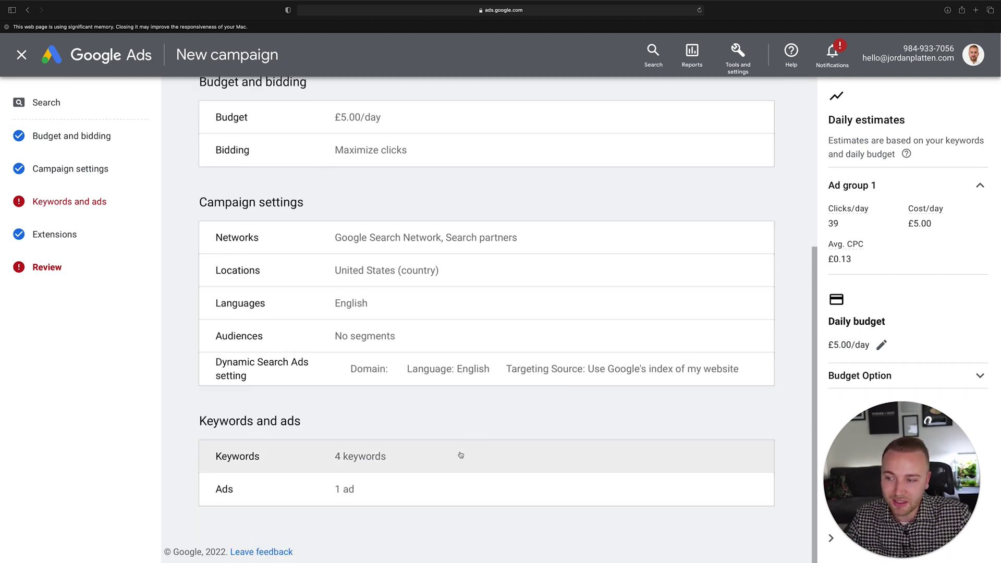
scroll(458, 453, up, 11)
click(746, 133)
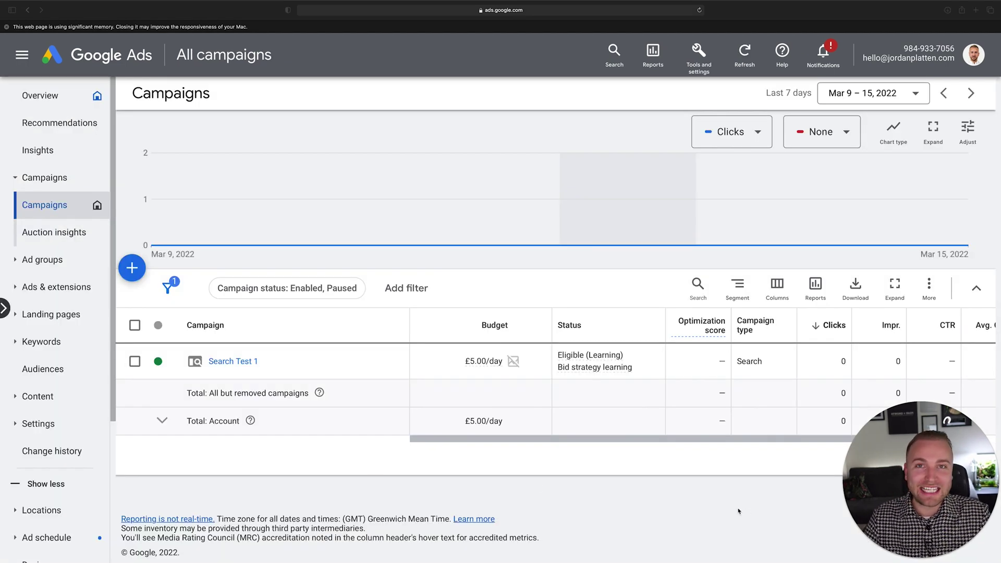
drag(881, 548, 33, 549)
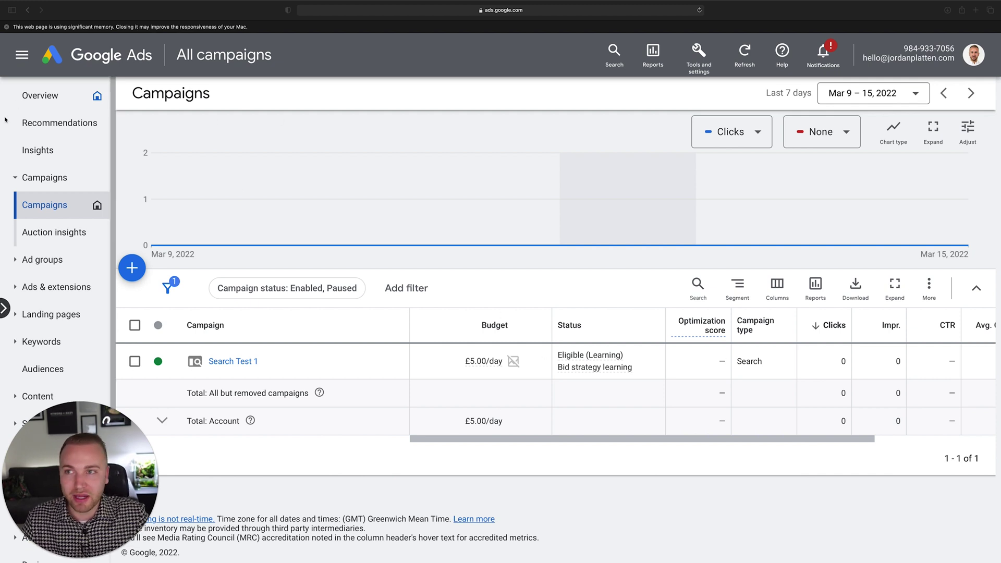
click(21, 55)
click(22, 55)
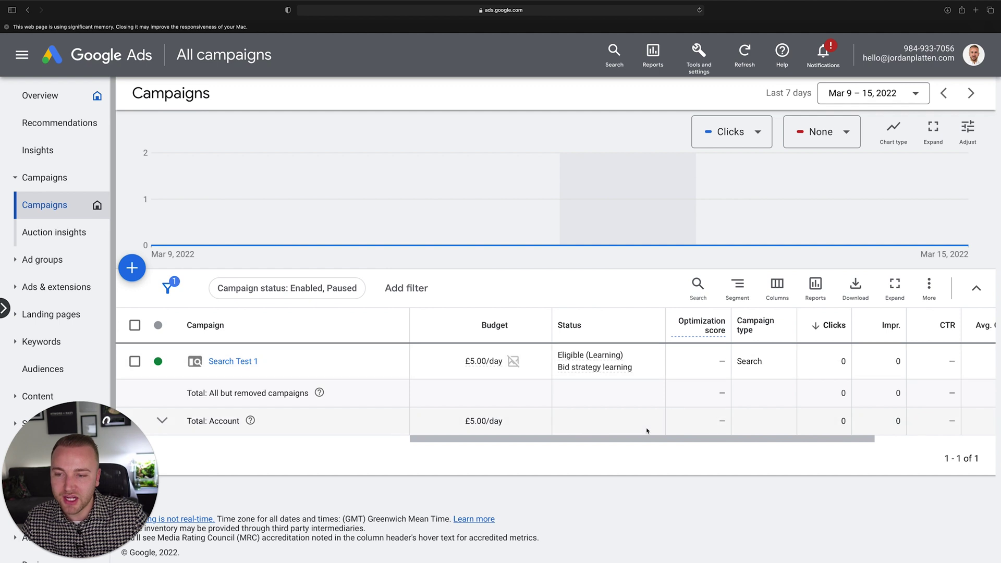
Step: Add the Conversions column to the campaigns table and bring it into view
drag(647, 439, 746, 426)
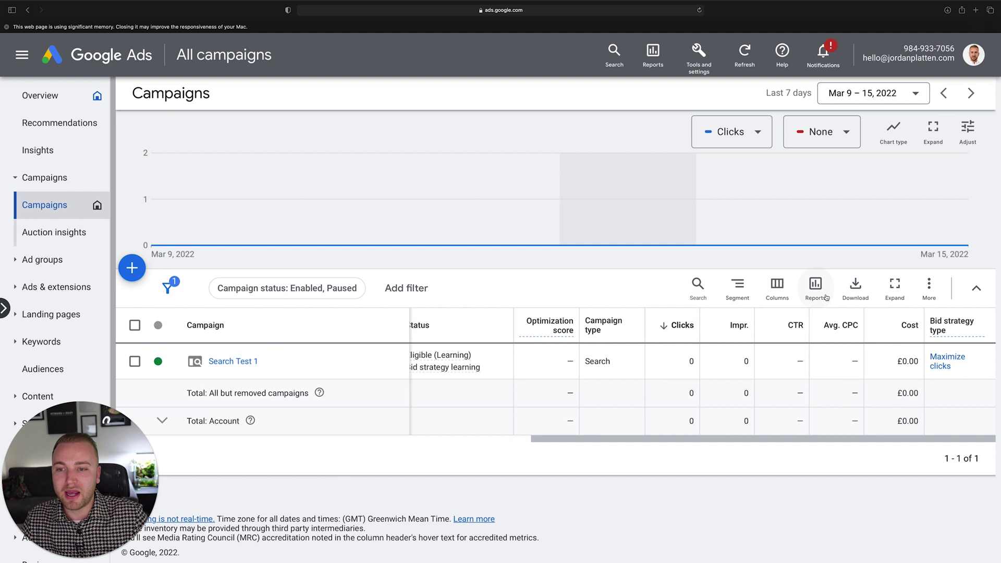
click(778, 285)
click(772, 331)
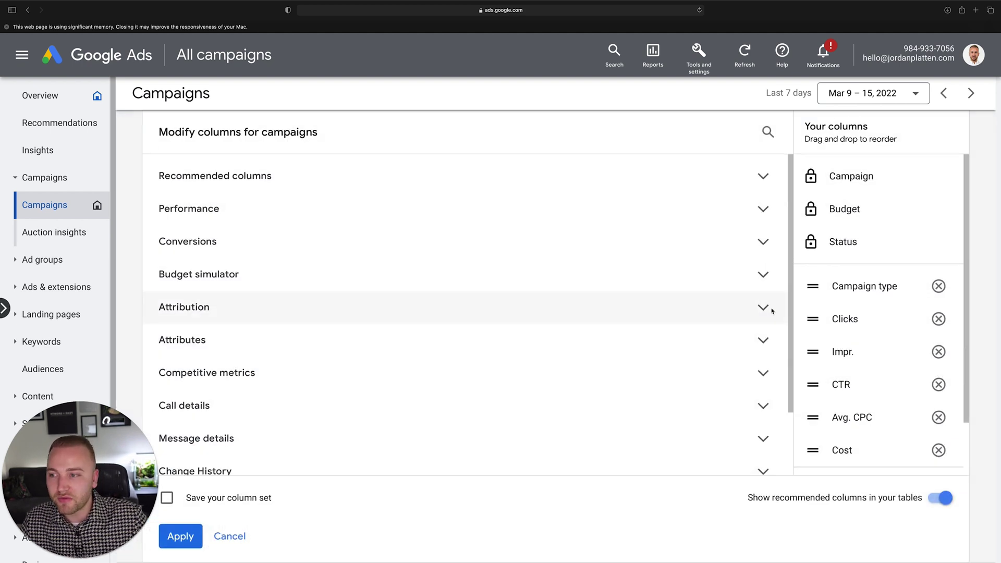
scroll(287, 307, down, 2)
scroll(292, 297, up, 2)
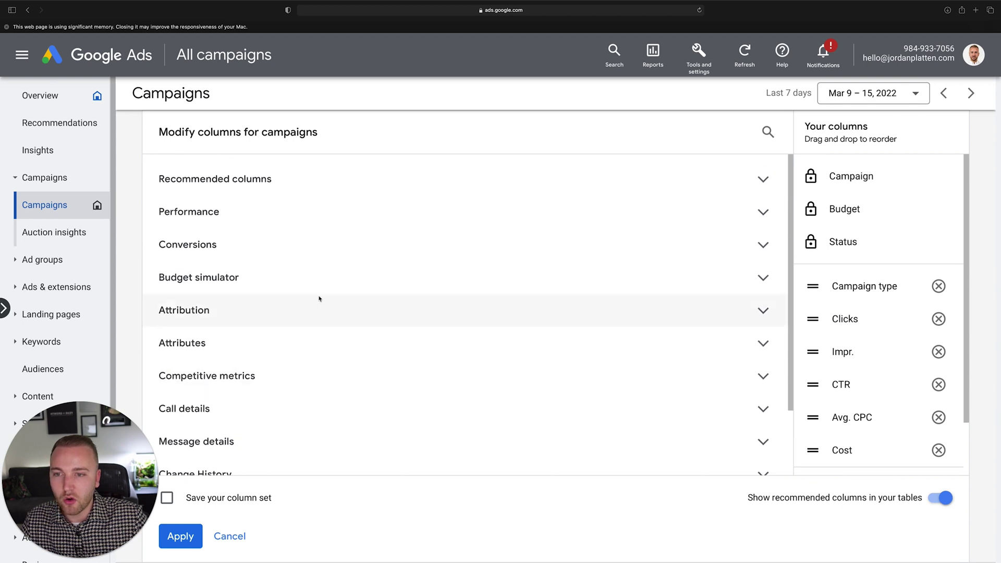
click(244, 237)
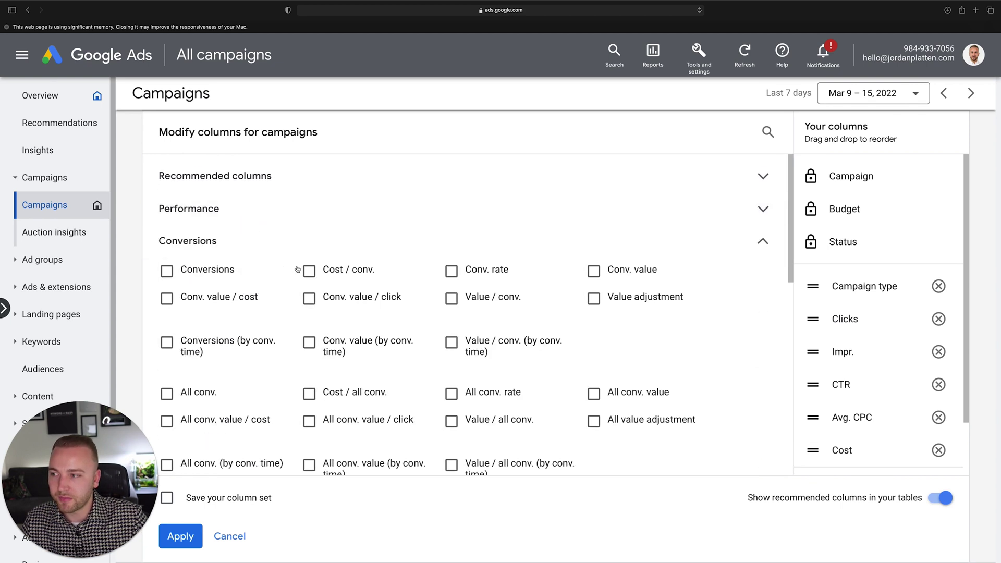
click(170, 272)
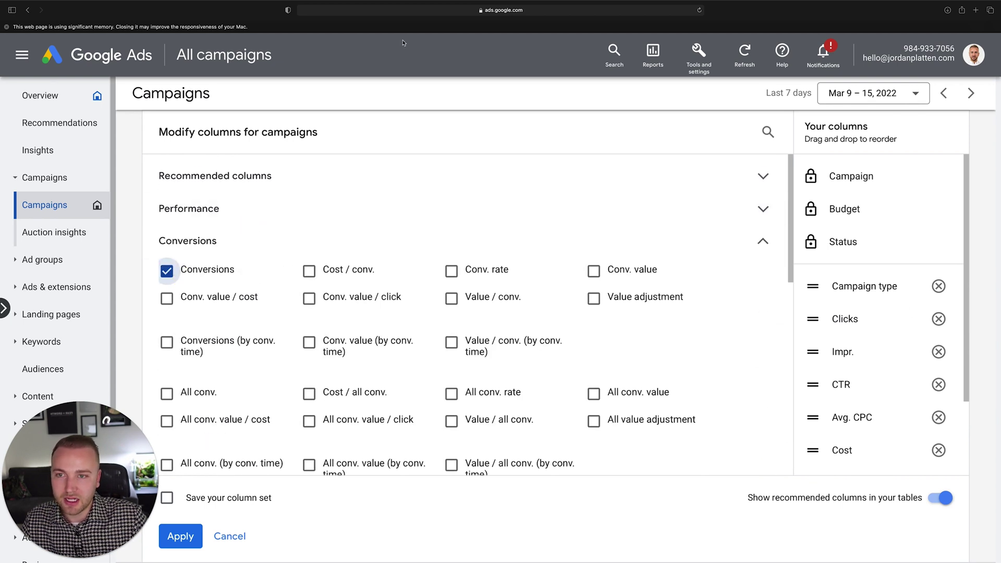
click(194, 534)
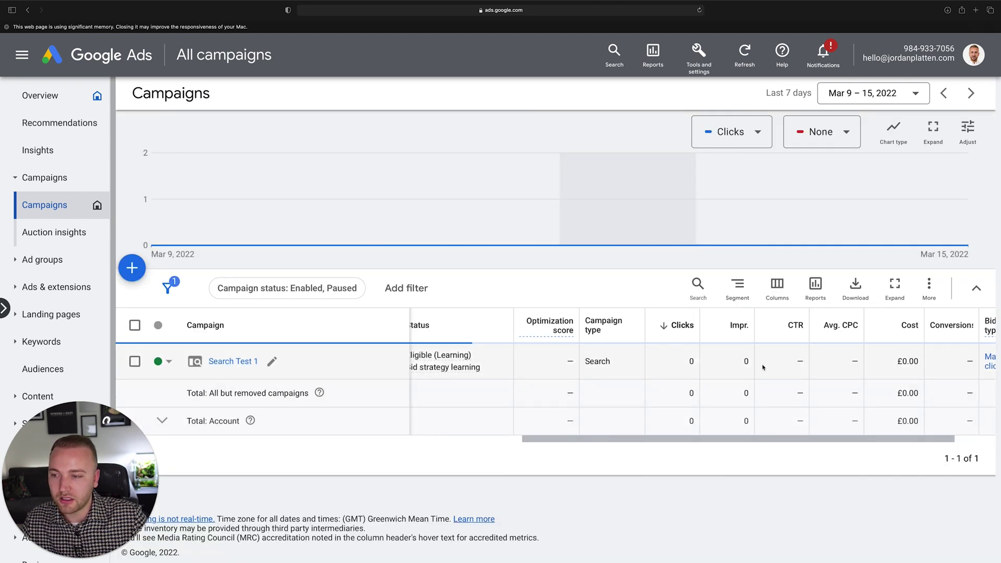
drag(918, 440, 957, 442)
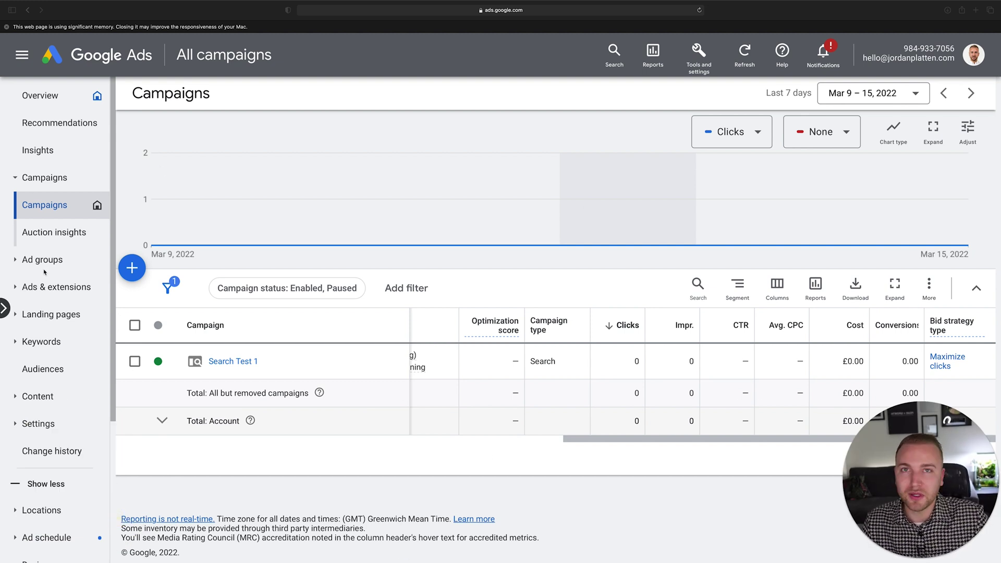
Step: Open the Search Test 1 campaign's Ad group 1 and go from its search keywords to its list of ads
click(227, 365)
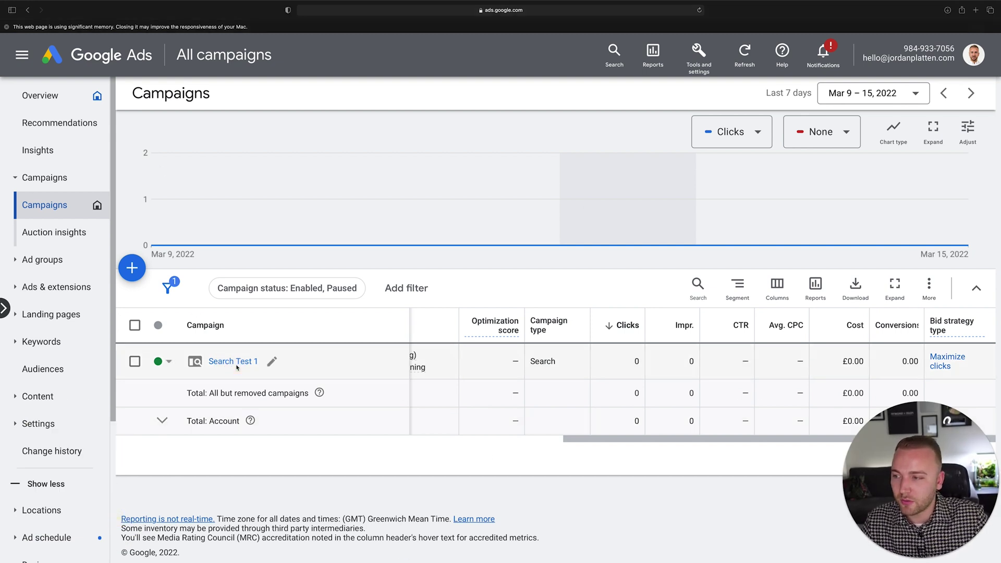
click(206, 379)
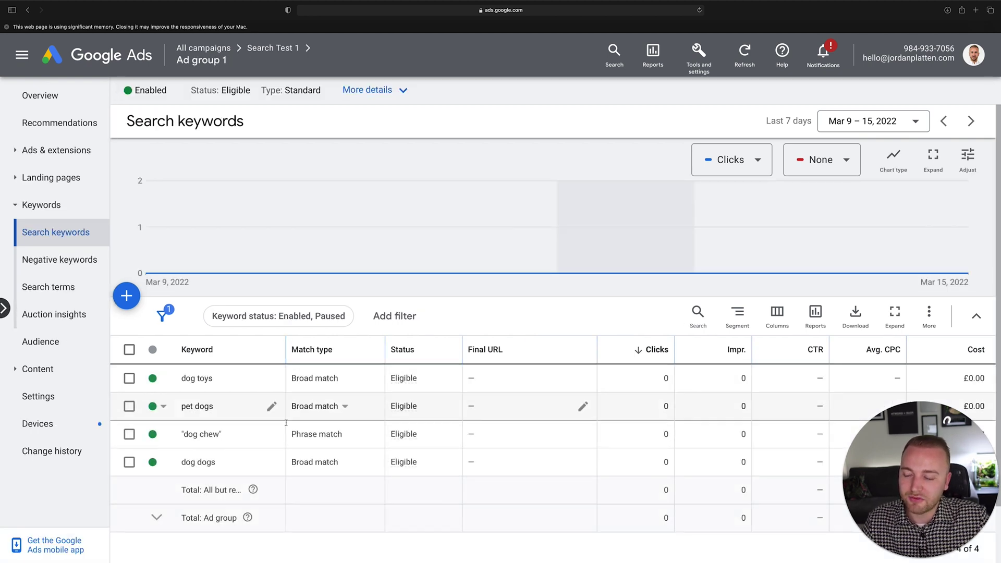
click(16, 184)
click(16, 185)
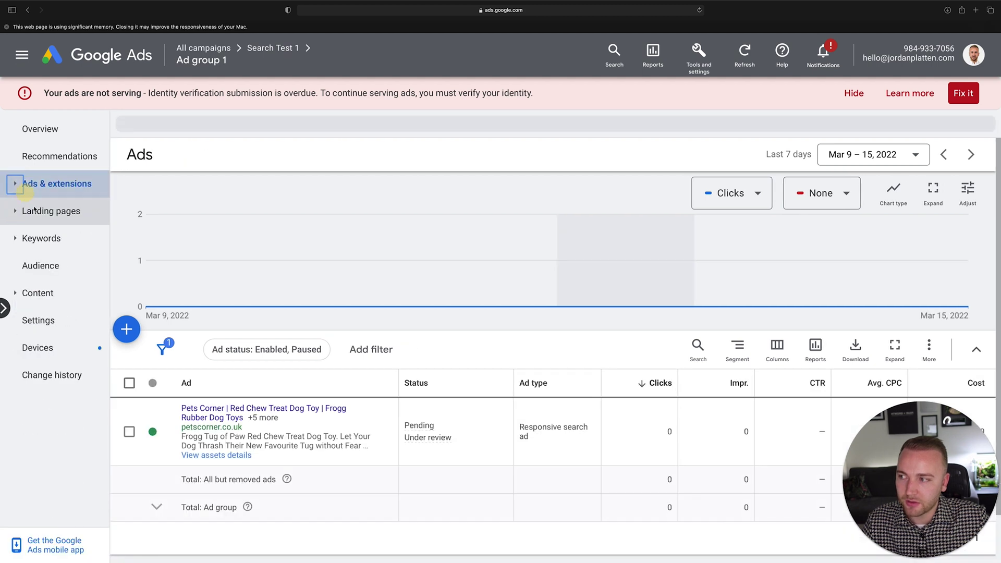
click(16, 189)
click(31, 211)
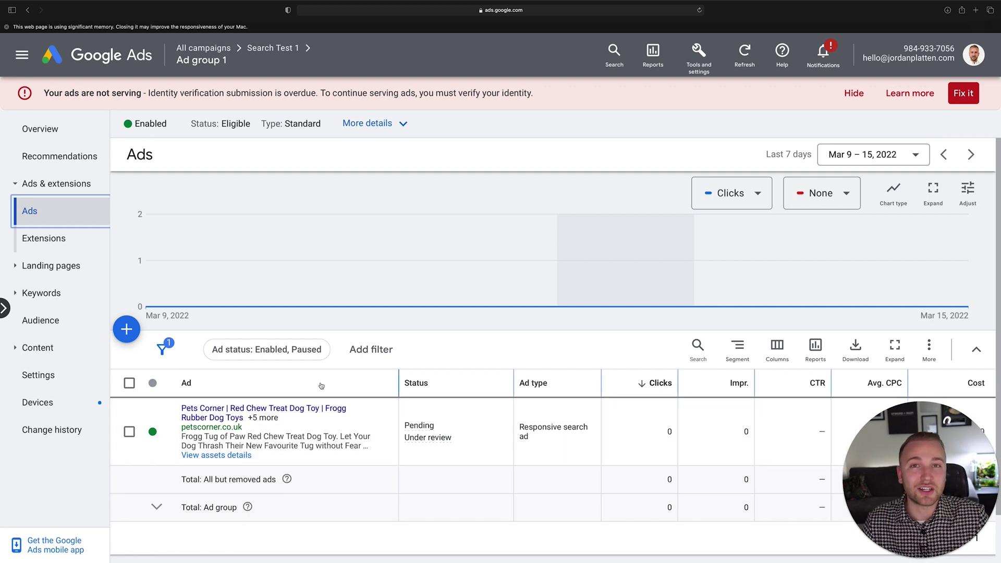
Step: Open a new responsive search ad in Ad group 1, look through its prefilled headlines and descriptions, and close it without saving
click(127, 329)
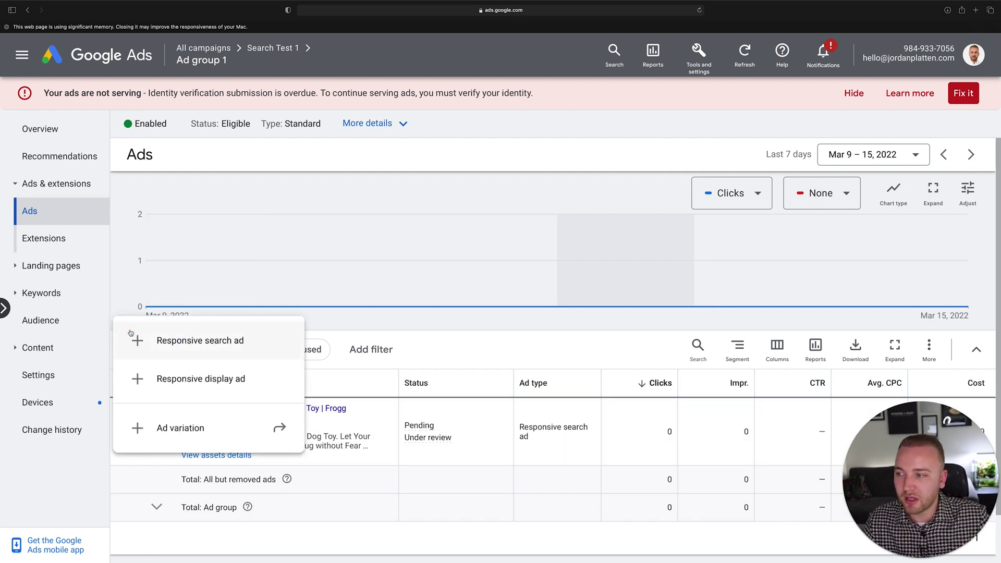
click(185, 347)
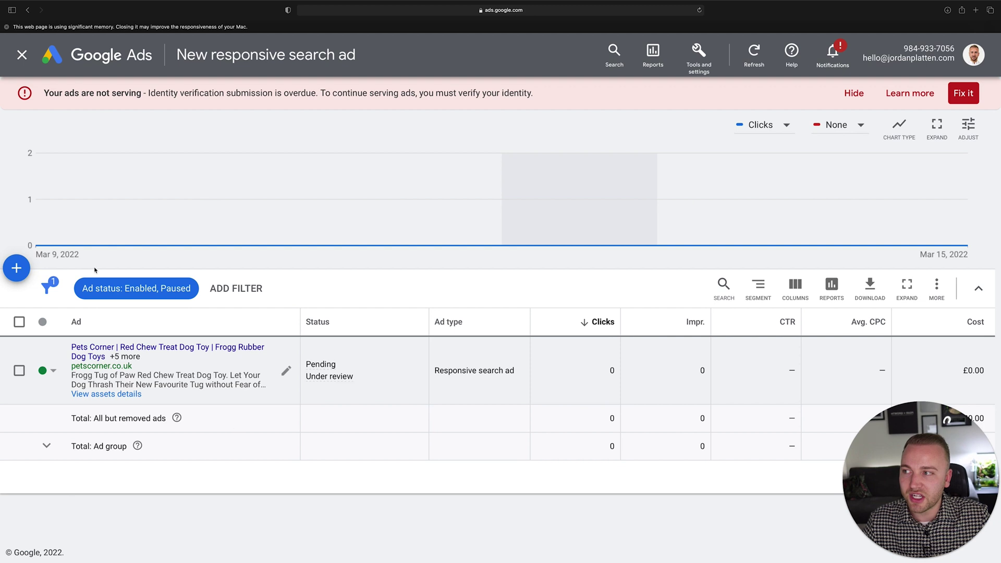
scroll(273, 374, down, 10)
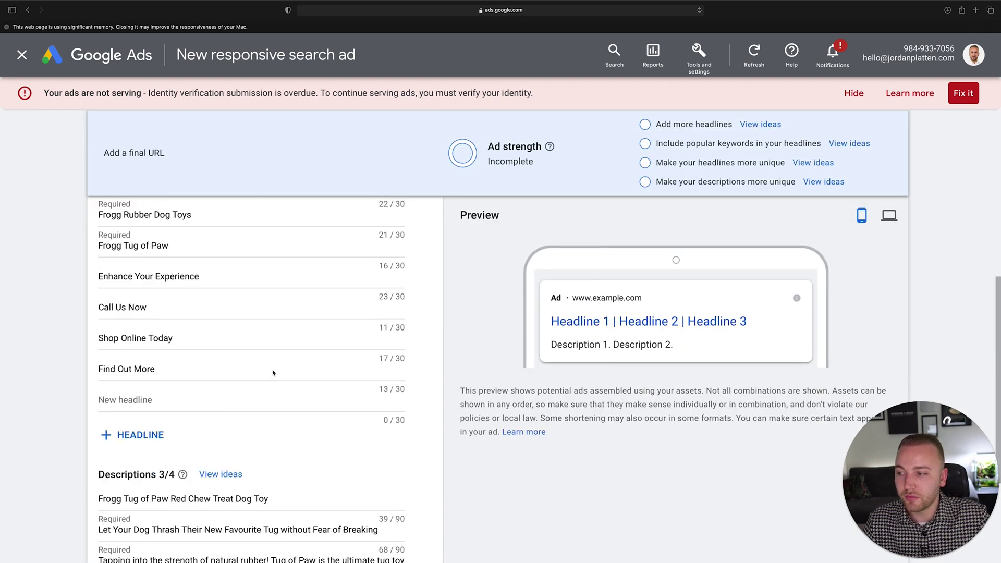
scroll(710, 173, up, 10)
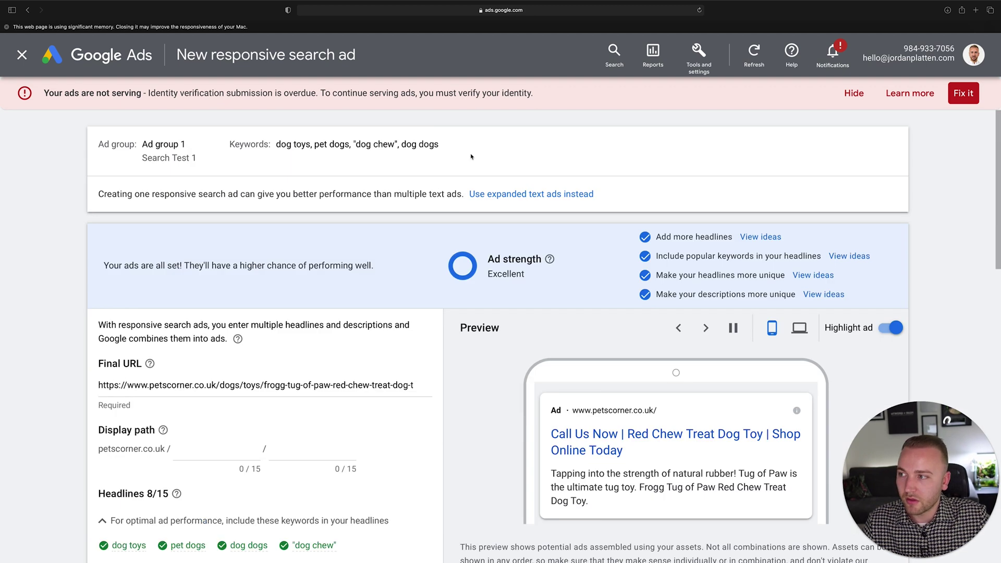
click(22, 54)
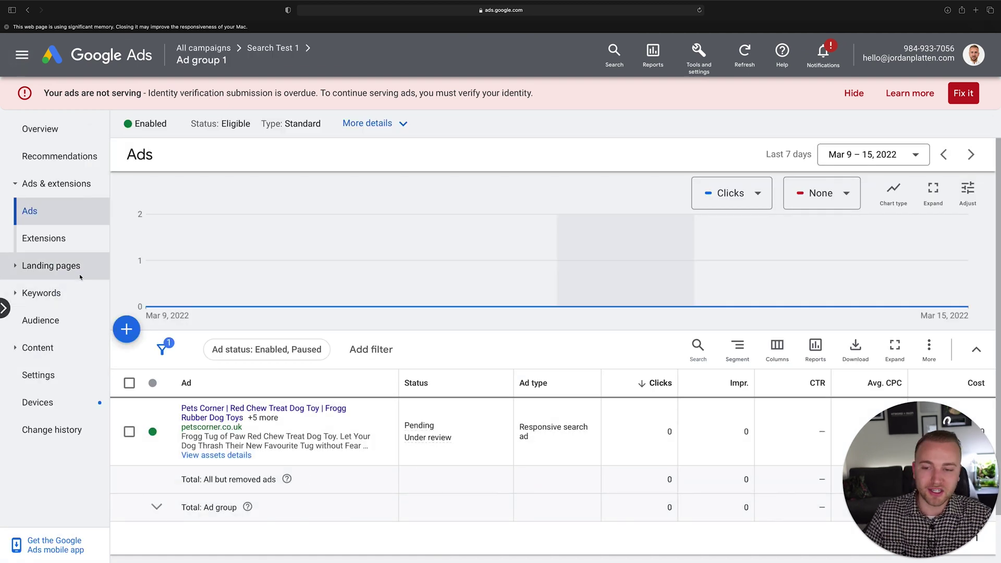
Step: Examine the ad group's search keywords and the status options of the "dog toys" keyword, and return to the ads list
click(40, 289)
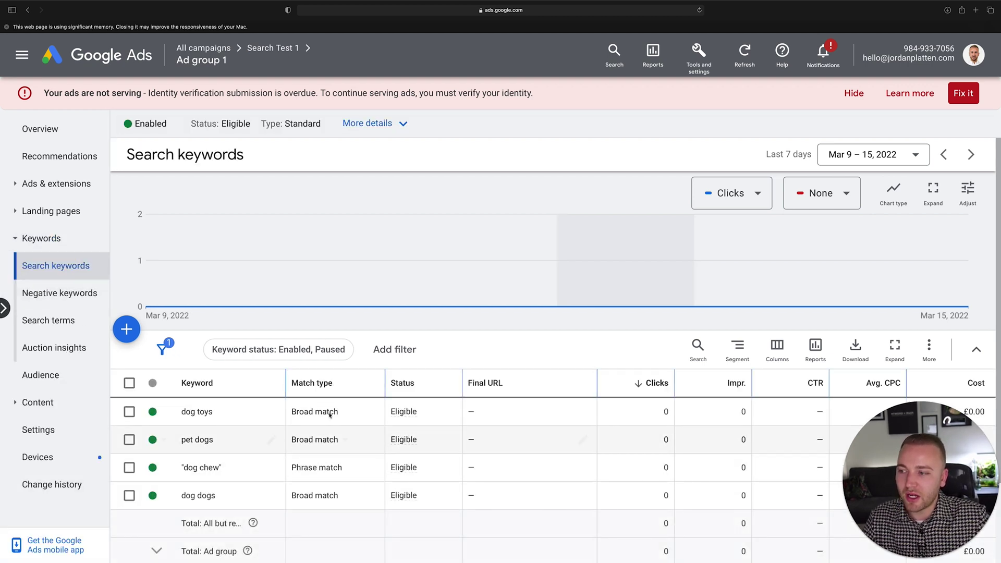
scroll(327, 407, down, 2)
drag(928, 508, 70, 521)
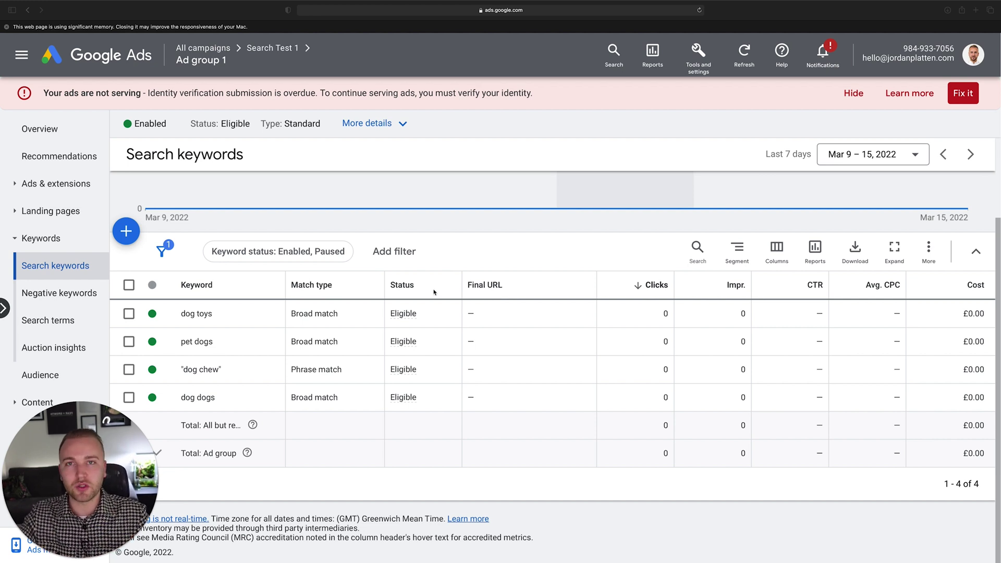
click(165, 313)
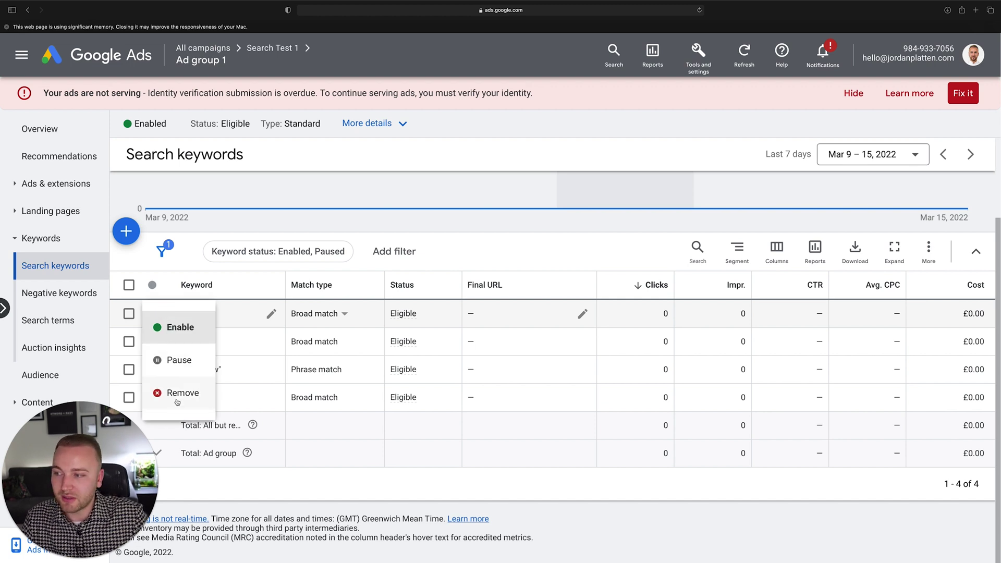
click(145, 304)
click(43, 184)
click(32, 210)
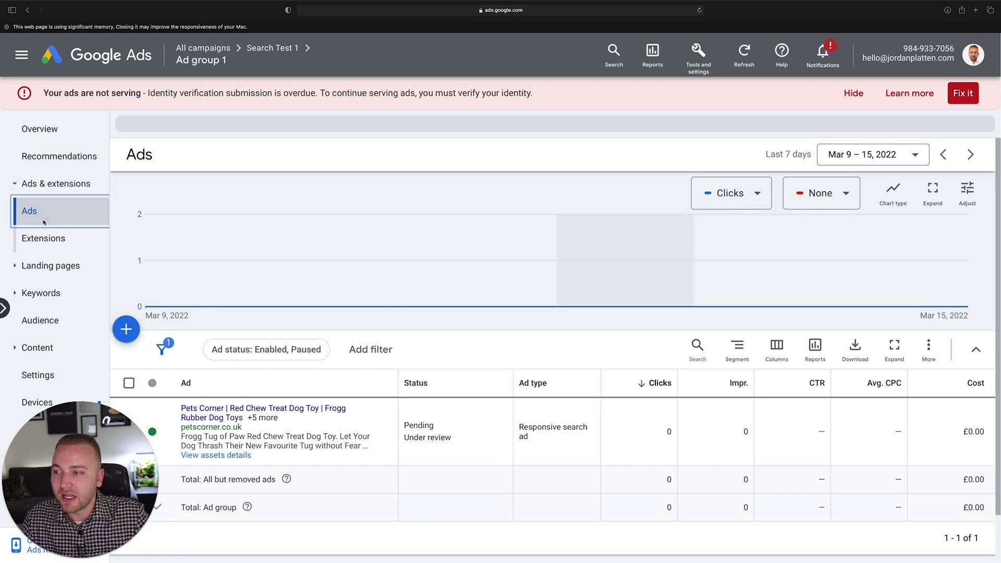
drag(107, 467, 950, 557)
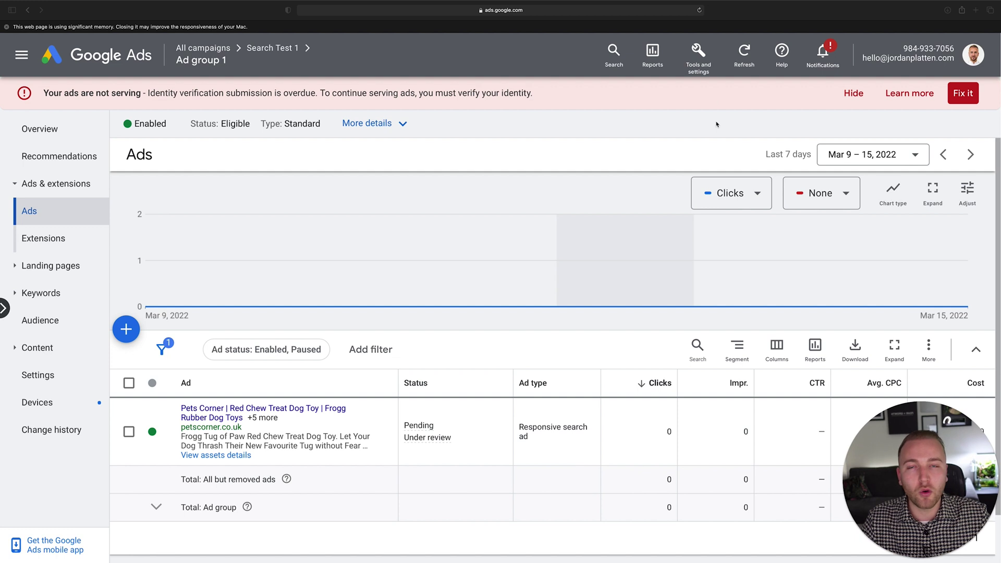
Step: Start a new conversion action in the account's conversion tracking, with Website as the kind of conversion
click(693, 73)
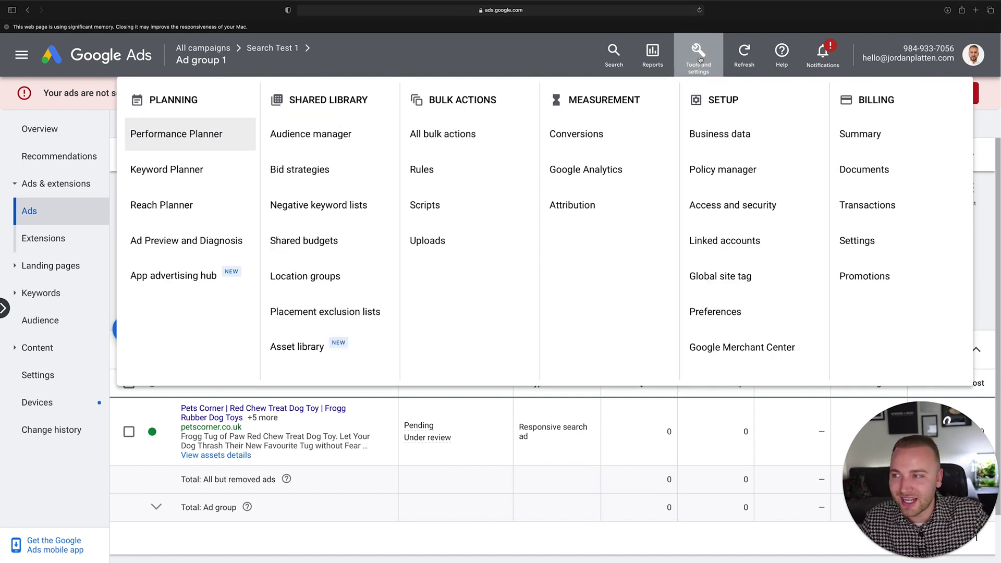
click(585, 131)
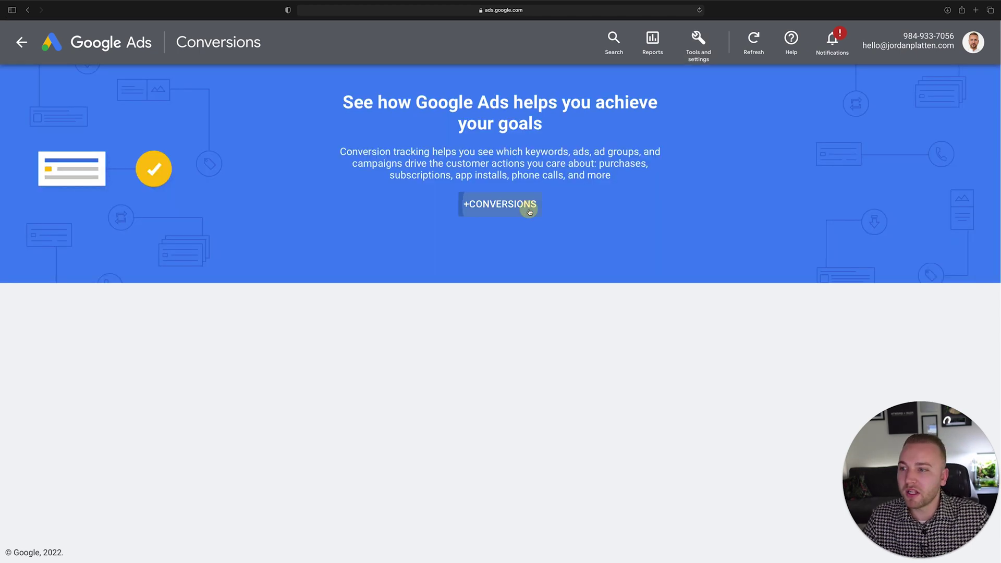
click(528, 205)
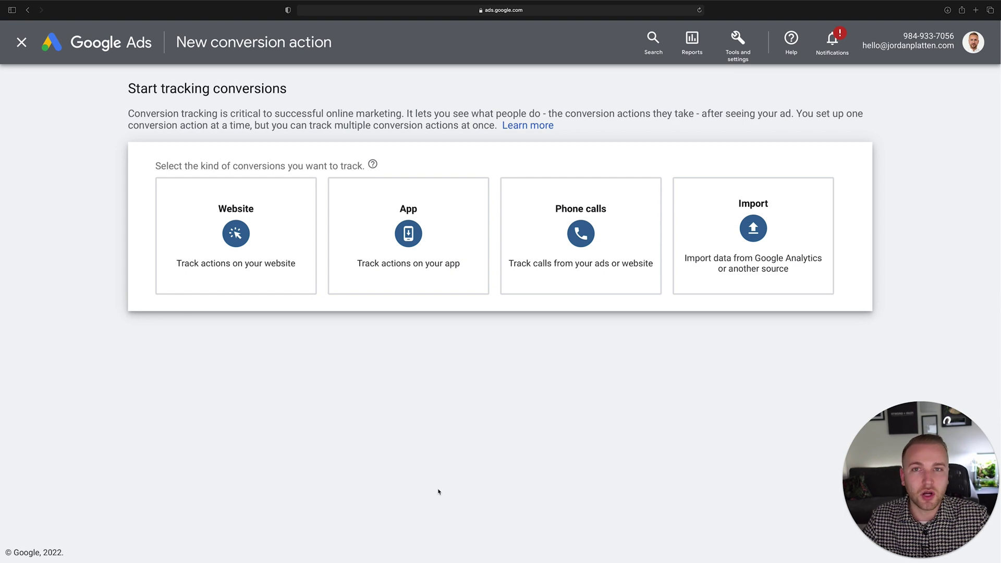
click(227, 272)
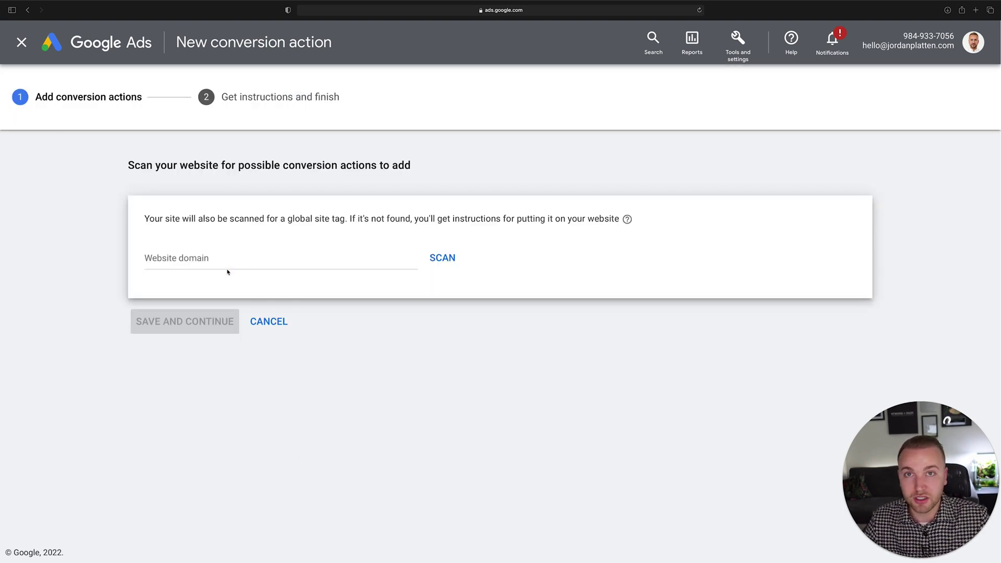
click(227, 271)
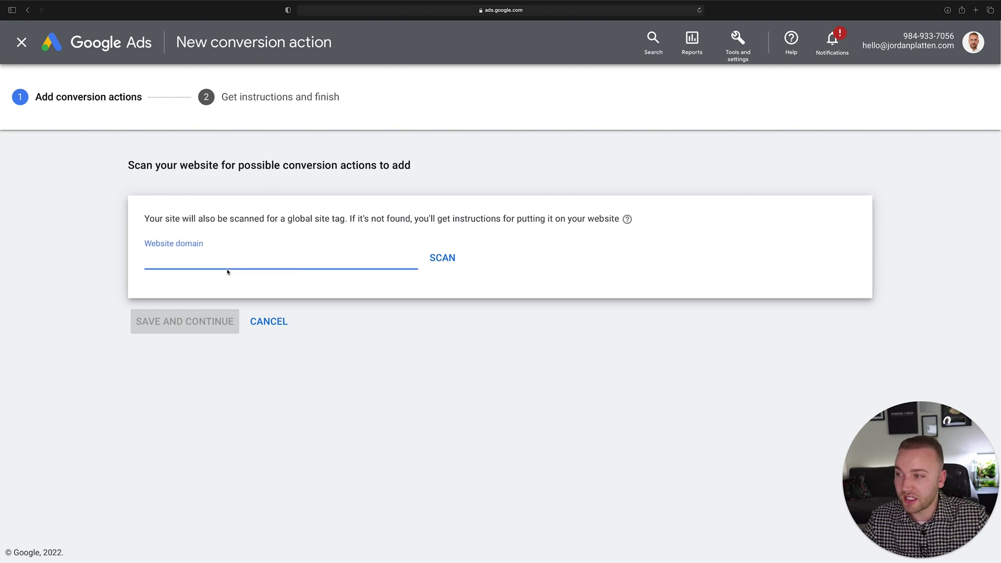
text(https://www.petscorner.co.uk/dogs/toys/frogg-tug-of-paw-red-chew-treat-dog-toy)
click(447, 256)
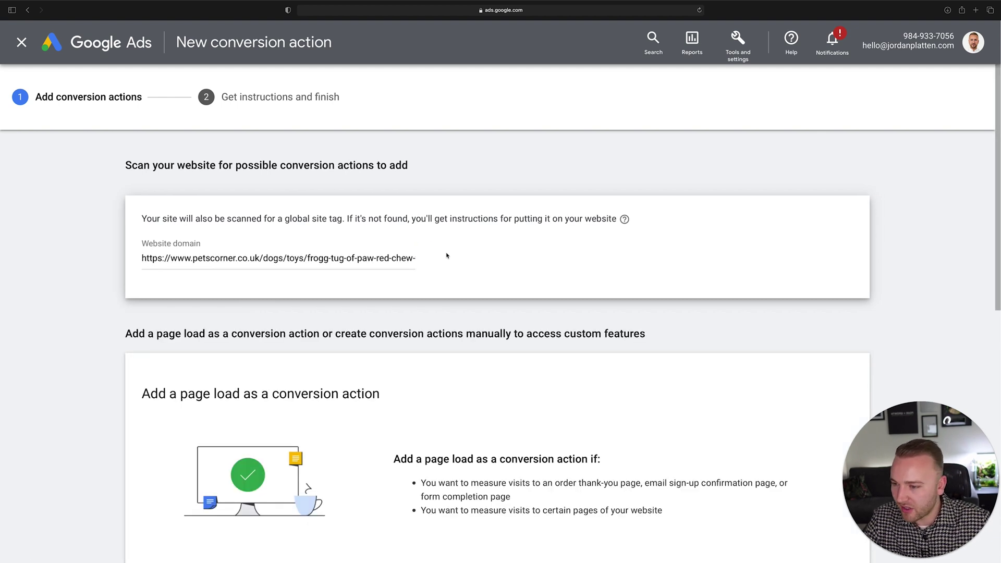
Step: Examine the options for adding a page load as a conversion action and for adding conversion actions manually using code
scroll(447, 255, down, 5)
scroll(468, 265, up, 2)
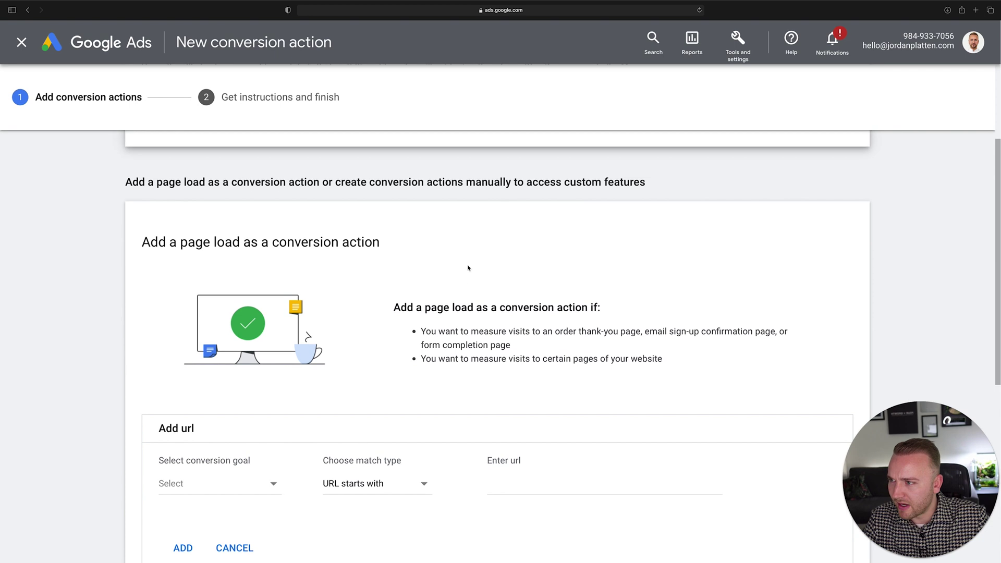
scroll(468, 268, up, 1)
scroll(468, 268, down, 2)
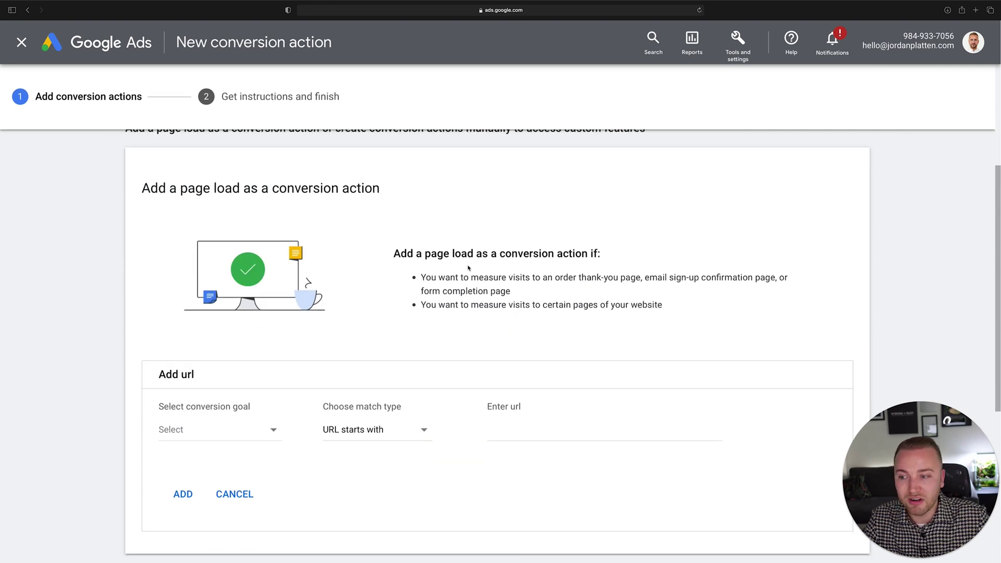
scroll(467, 268, up, 1)
scroll(684, 384, down, 5)
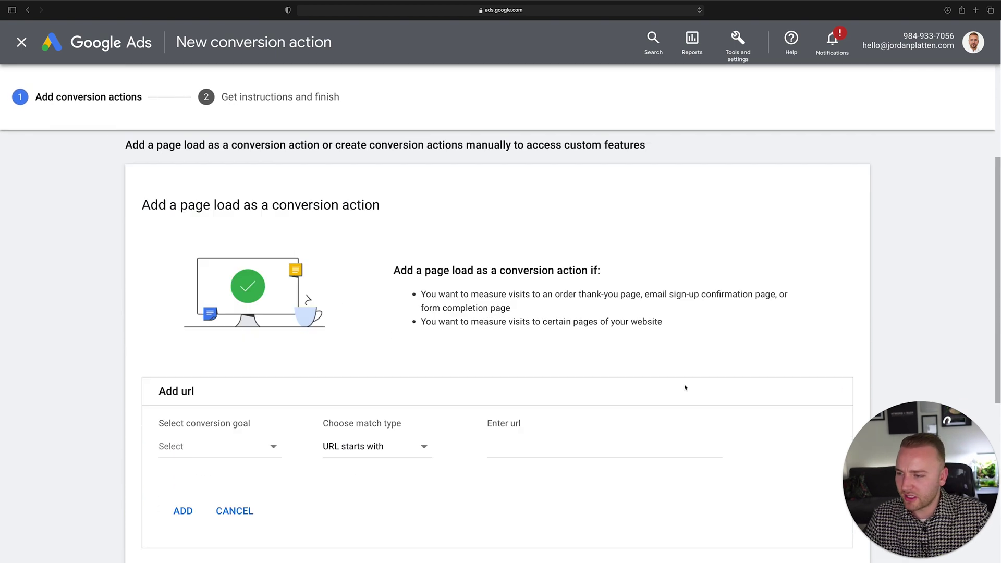
scroll(688, 343, down, 1)
scroll(689, 343, up, 9)
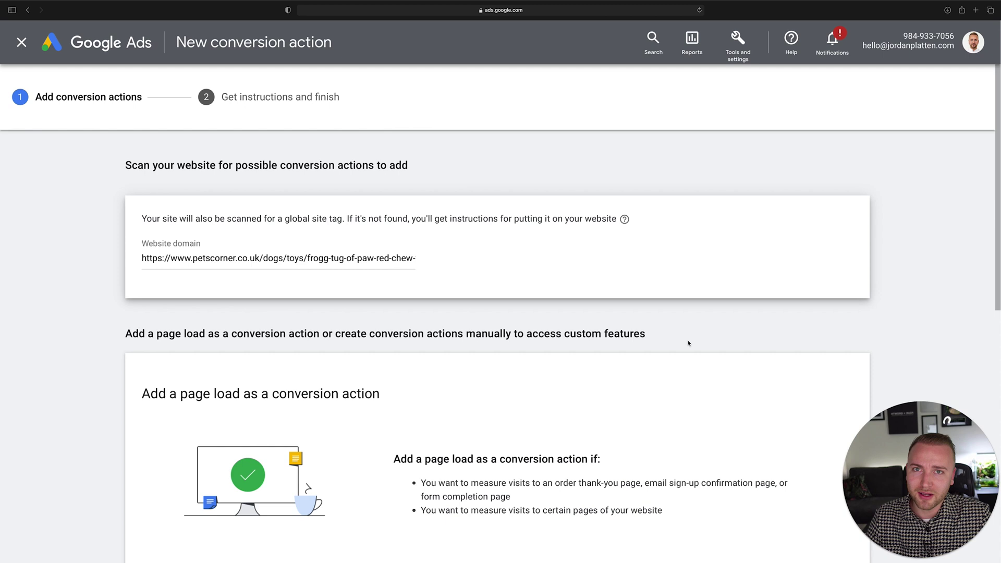
scroll(688, 343, down, 6)
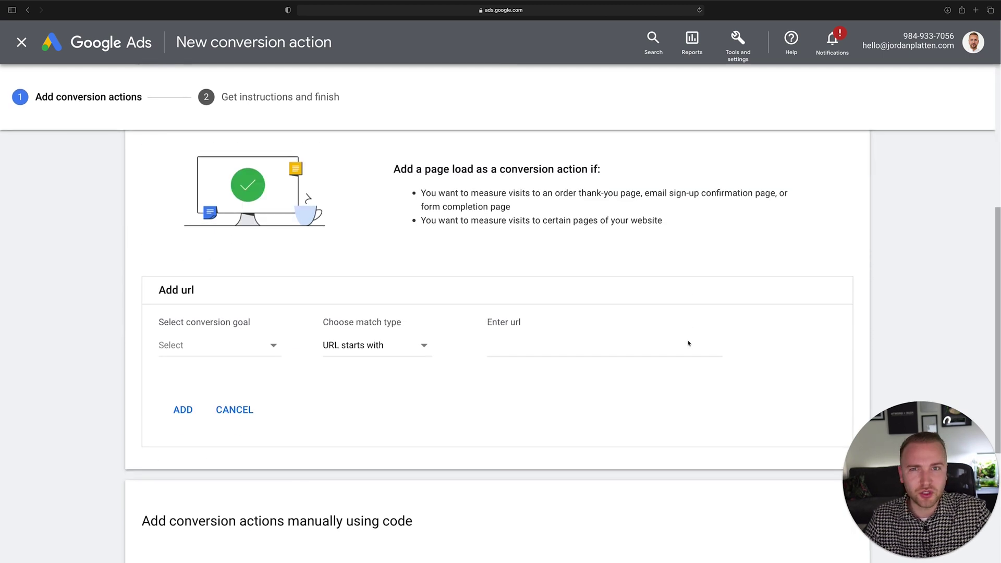
scroll(689, 343, up, 3)
scroll(688, 343, down, 5)
scroll(688, 343, down, 2)
scroll(688, 342, up, 8)
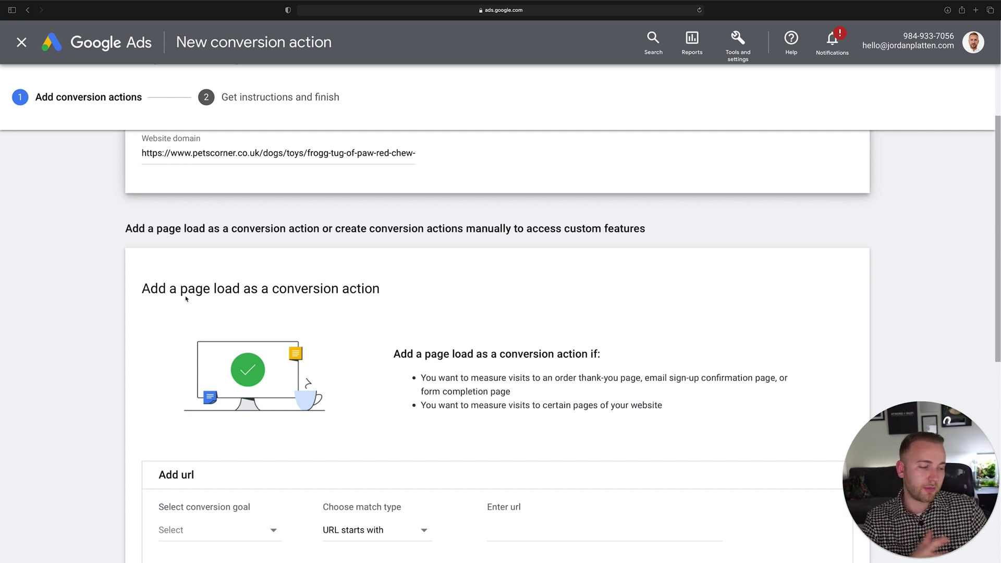
Step: Set the page-load conversion goal to Purchase and go to its URL entry
scroll(230, 399, down, 3)
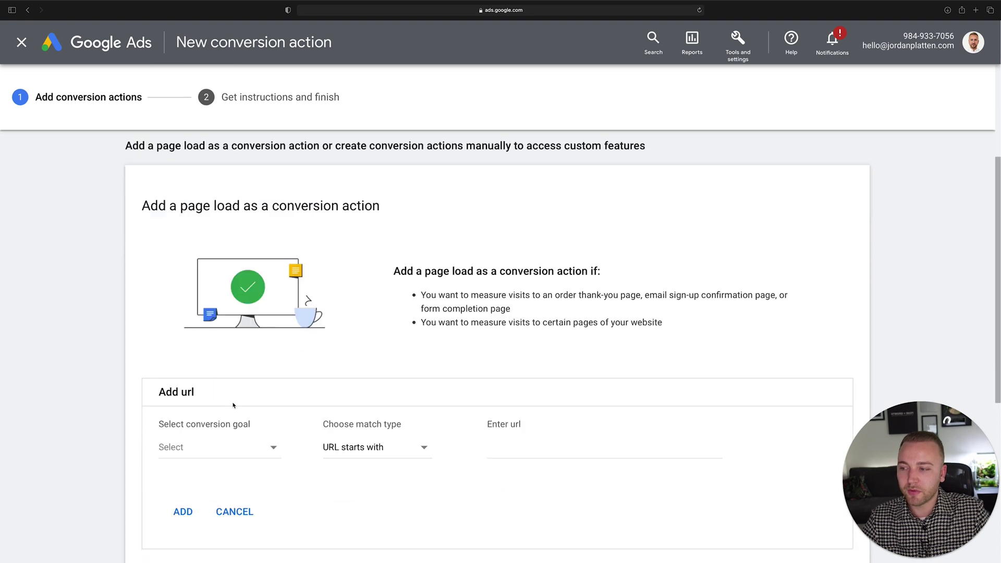
click(263, 428)
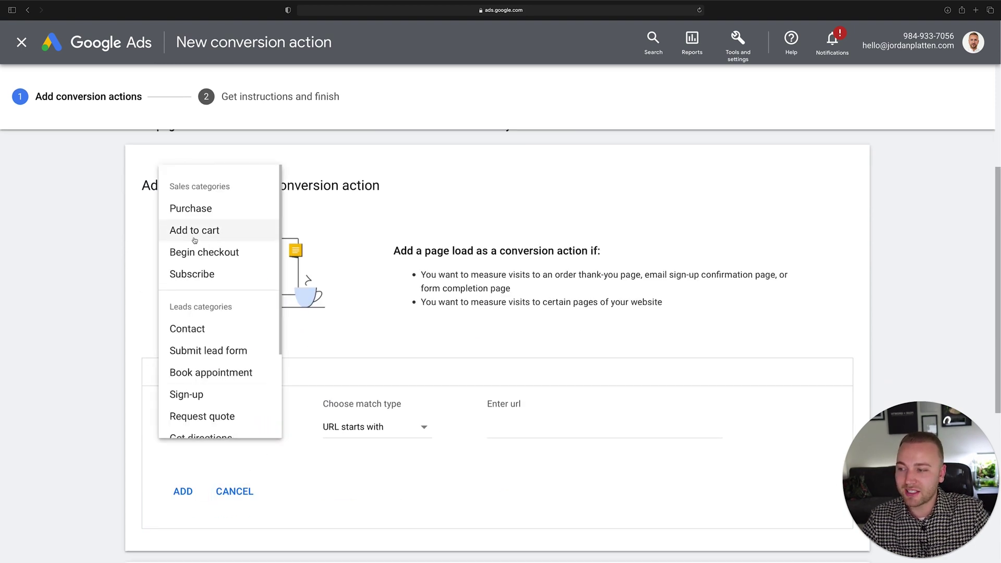
click(204, 212)
click(493, 483)
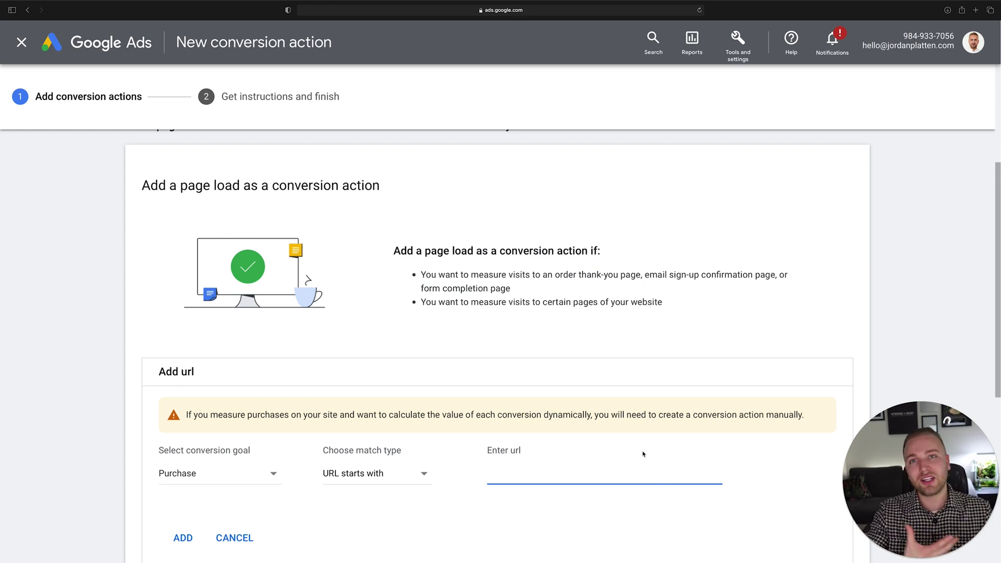
Step: Change the page-load conversion goal to Submit lead form, go to its URL entry, and bring the manual conversion option into view
click(253, 477)
scroll(224, 339, down, 1)
scroll(223, 339, down, 3)
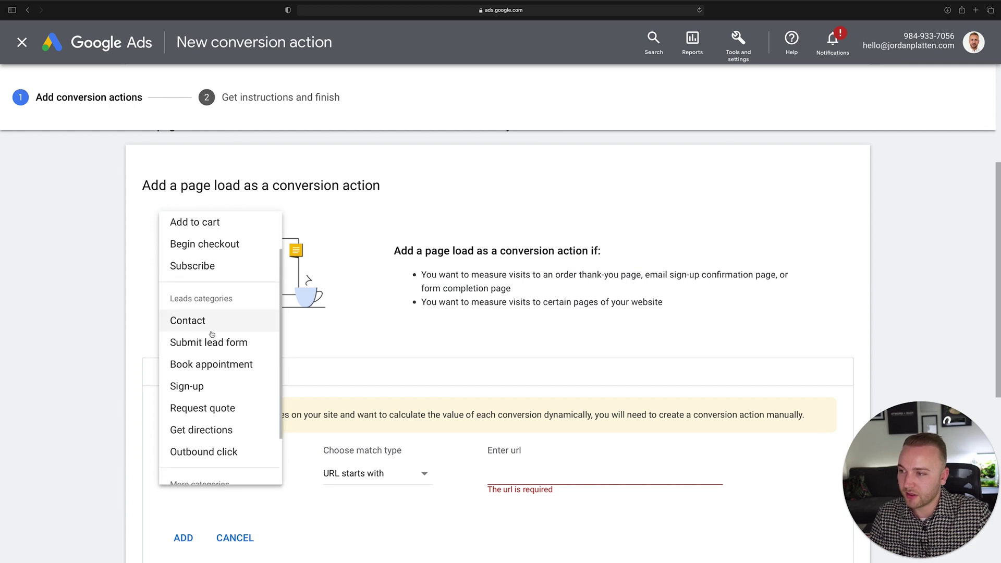
click(230, 311)
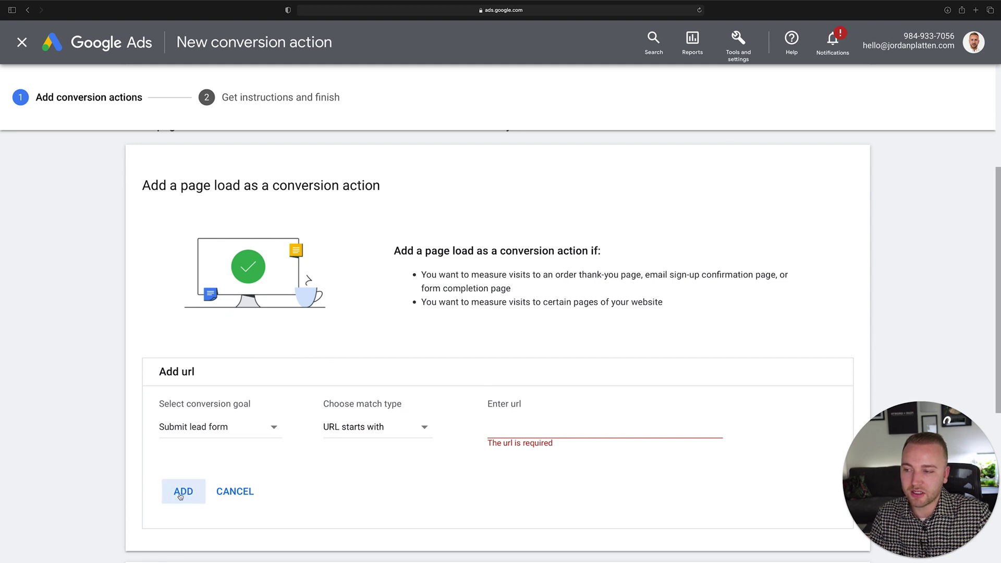
click(523, 426)
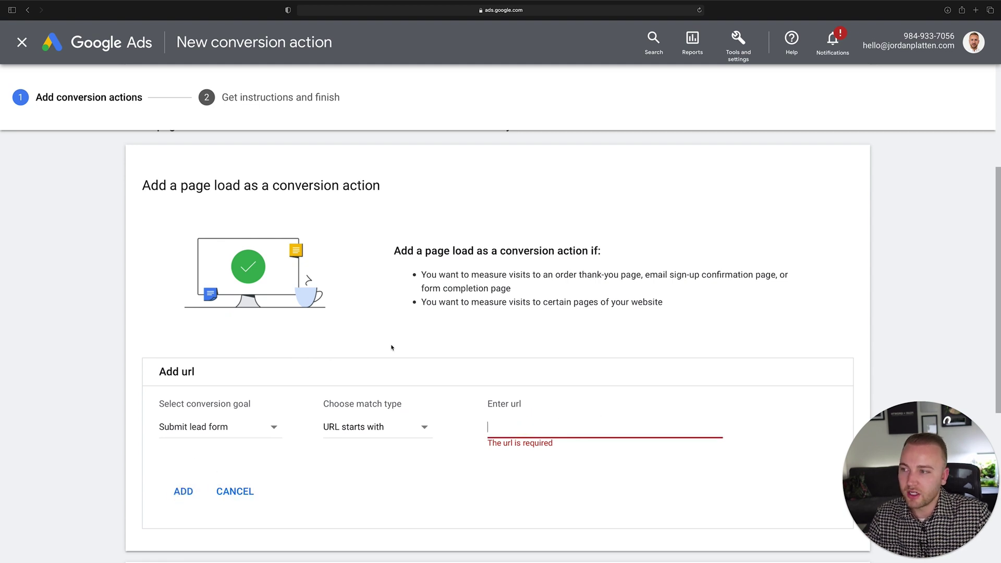
scroll(391, 347, down, 5)
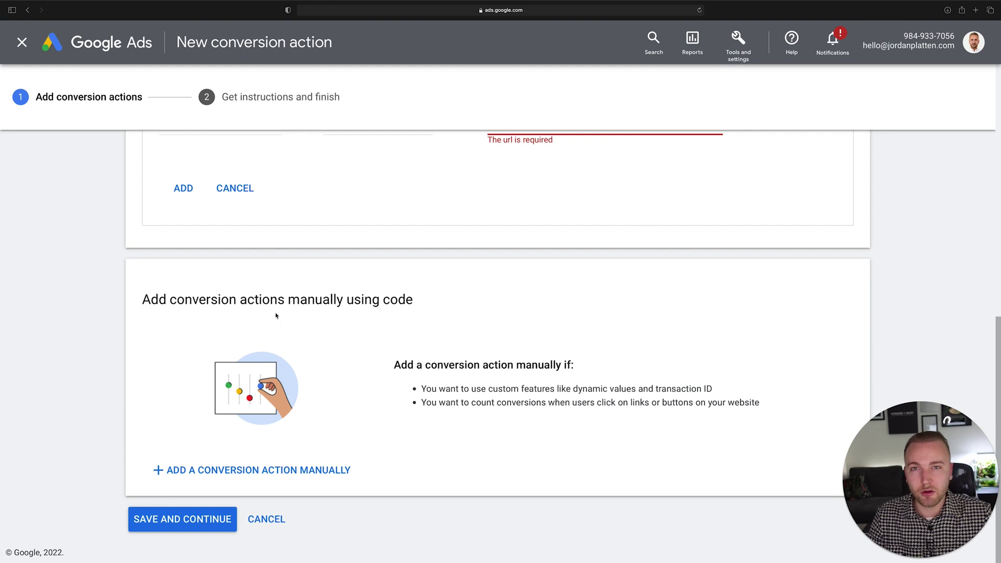